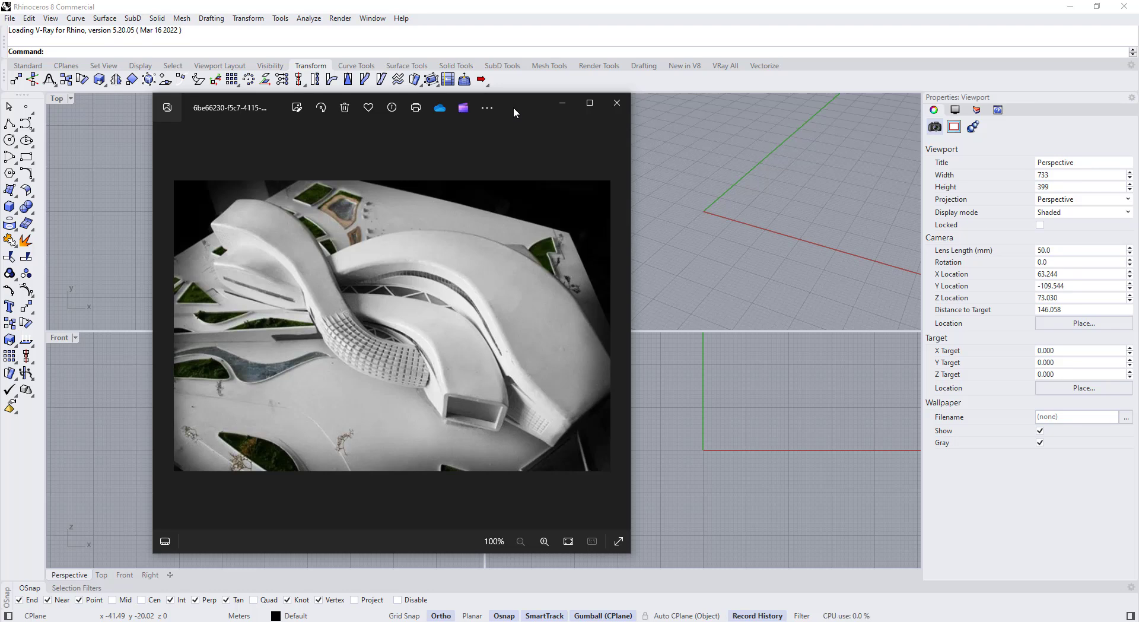
# Draw a closed 80 by 40 m rectangular polyline beside the origin in the Top view.
pyautogui.click(562, 102)
pyautogui.click(223, 184)
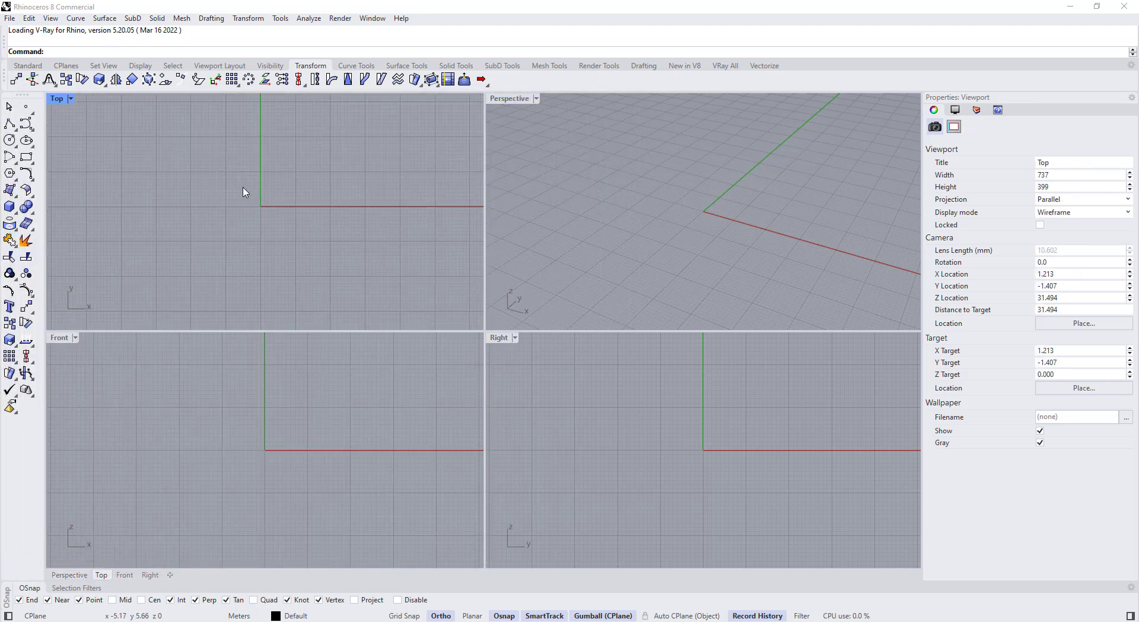
pyautogui.click(10, 123)
pyautogui.click(237, 221)
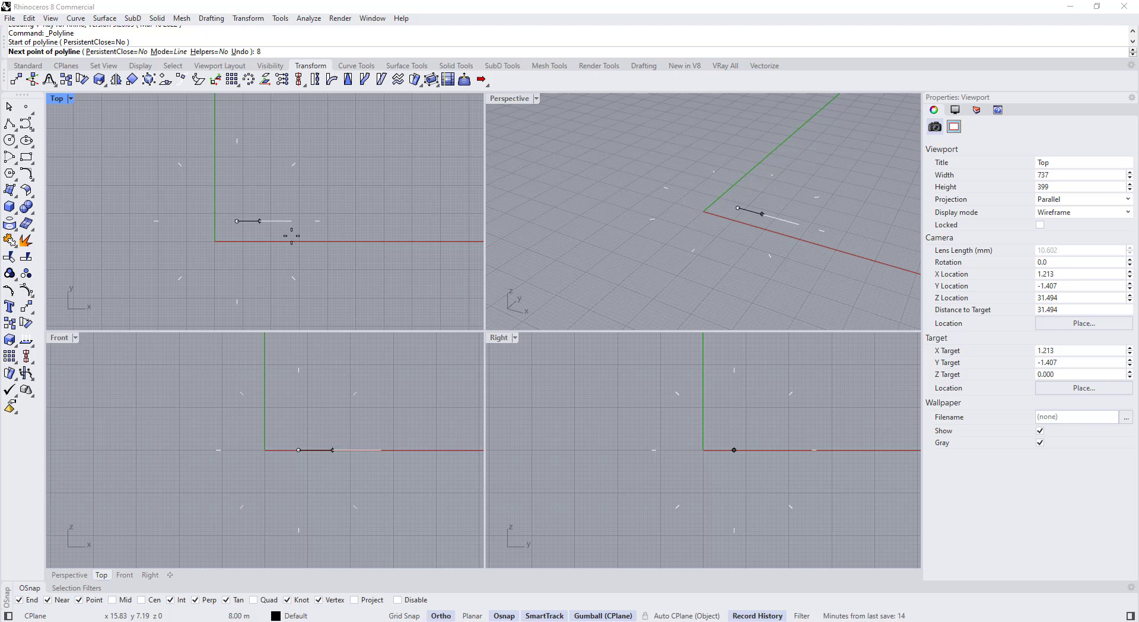
pyautogui.click(462, 220)
pyautogui.scroll(-3, 230, 294)
pyautogui.write('40')
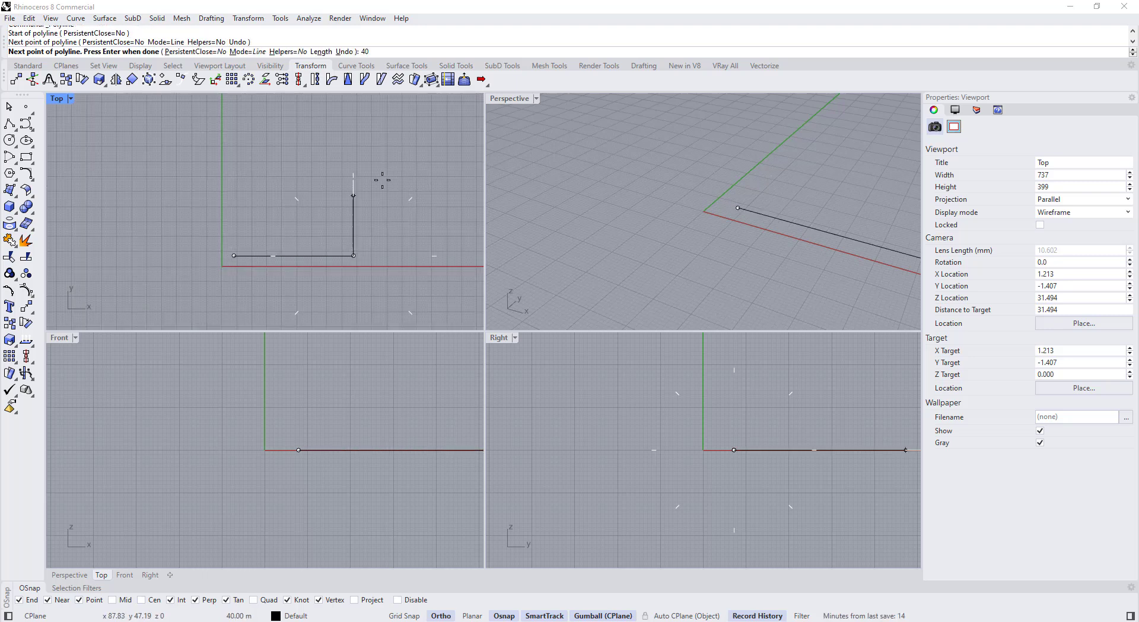
pyautogui.press('Return')
pyautogui.click(381, 180)
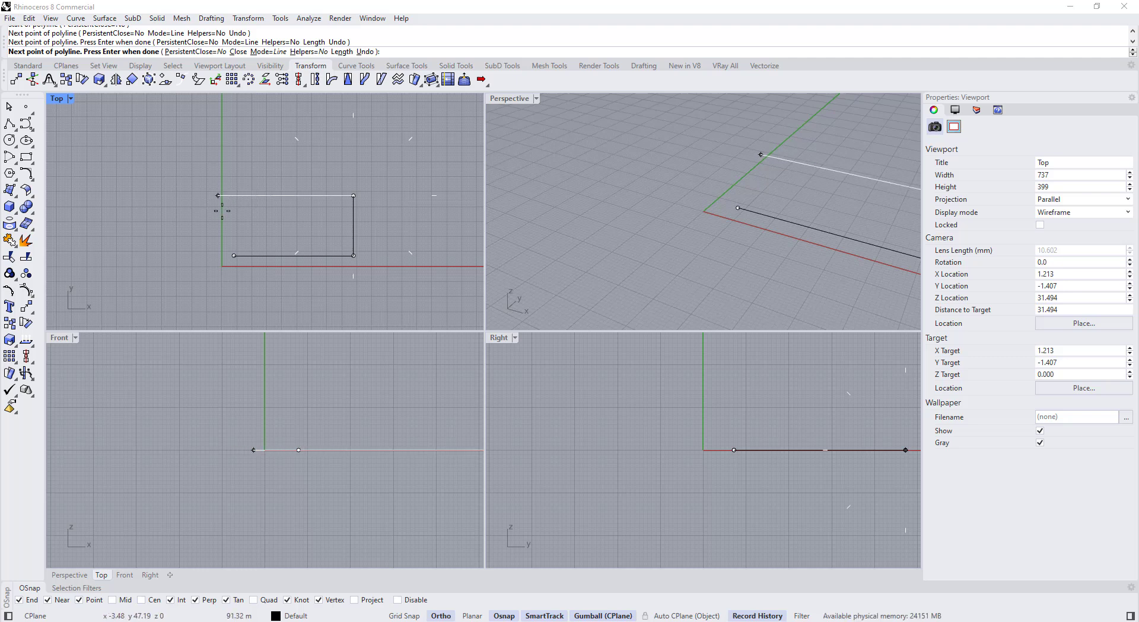
pyautogui.click(234, 254)
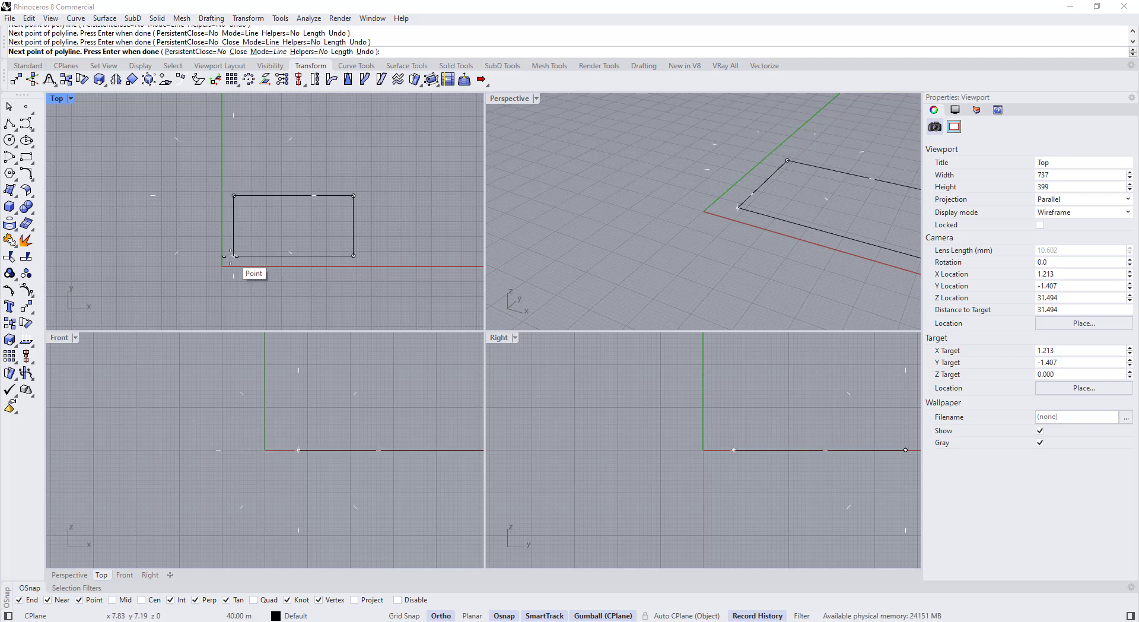
pyautogui.click(235, 256)
pyautogui.click(236, 230)
pyautogui.click(284, 229)
pyautogui.scroll(3, 269, 201)
pyautogui.scroll(2, 261, 199)
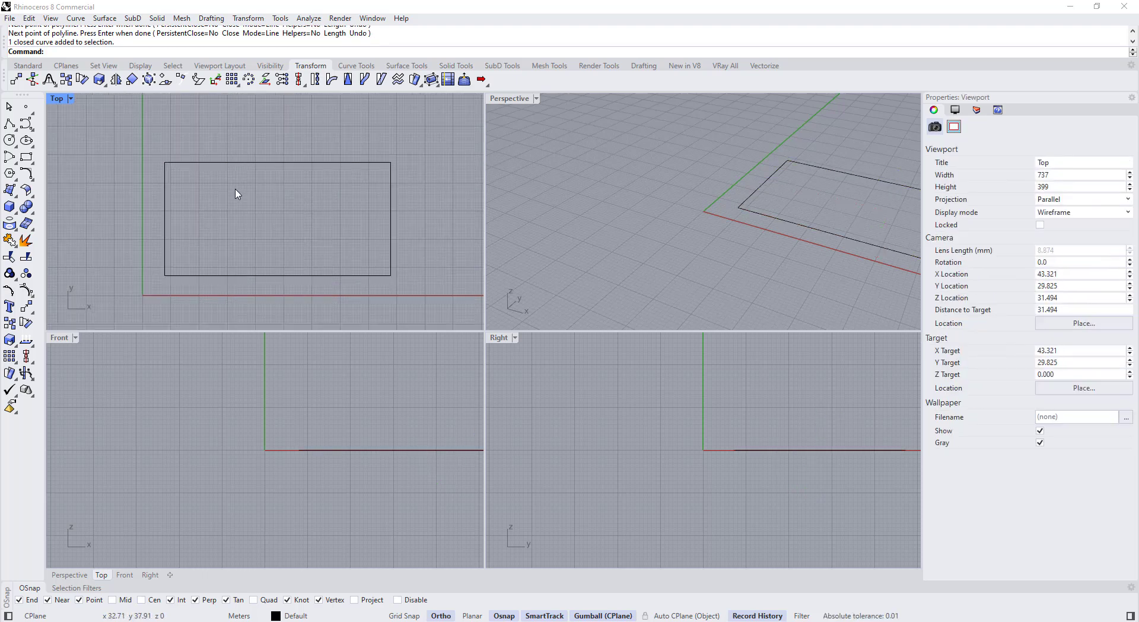
# Draw an interpolated S-shaped curve from the rectangle's left edge, dipping toward its lower edge and rising near the right side.
pyautogui.click(30, 129)
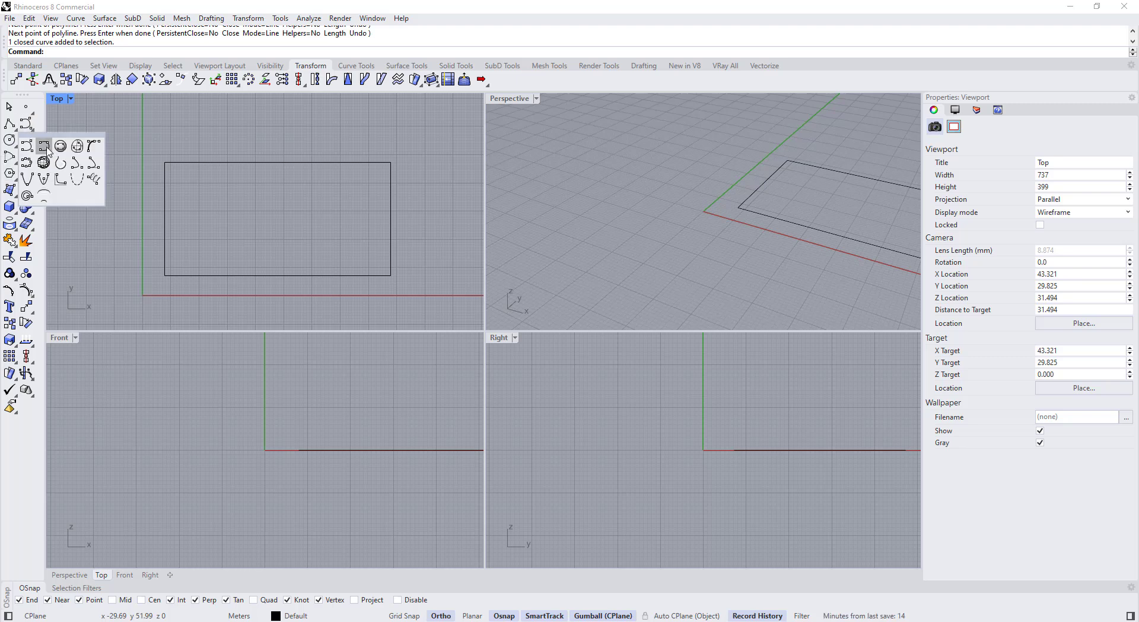
pyautogui.click(47, 149)
pyautogui.scroll(2, 204, 230)
pyautogui.scroll(2, 152, 232)
pyautogui.scroll(-4, 153, 247)
pyautogui.click(142, 229)
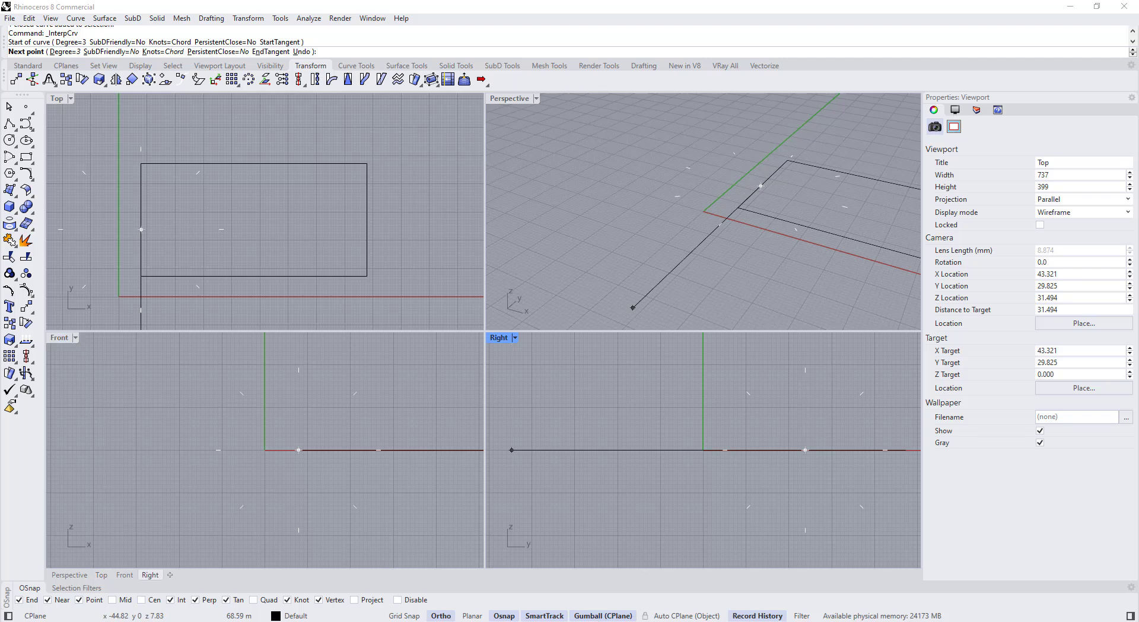
pyautogui.scroll(2, 241, 233)
pyautogui.click(179, 224)
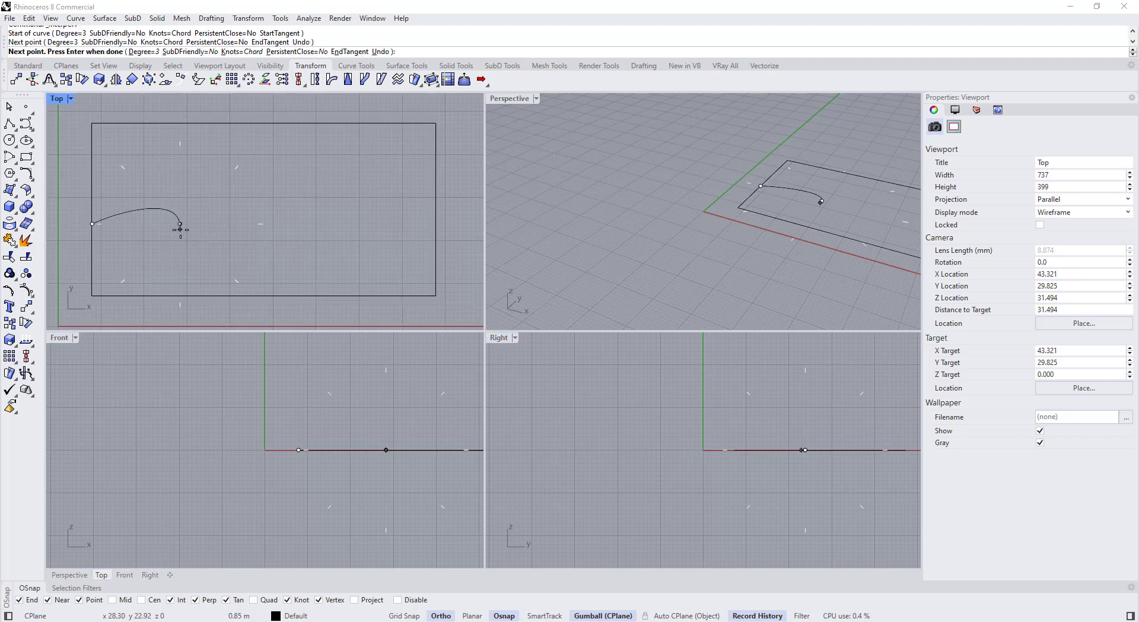
pyautogui.click(228, 271)
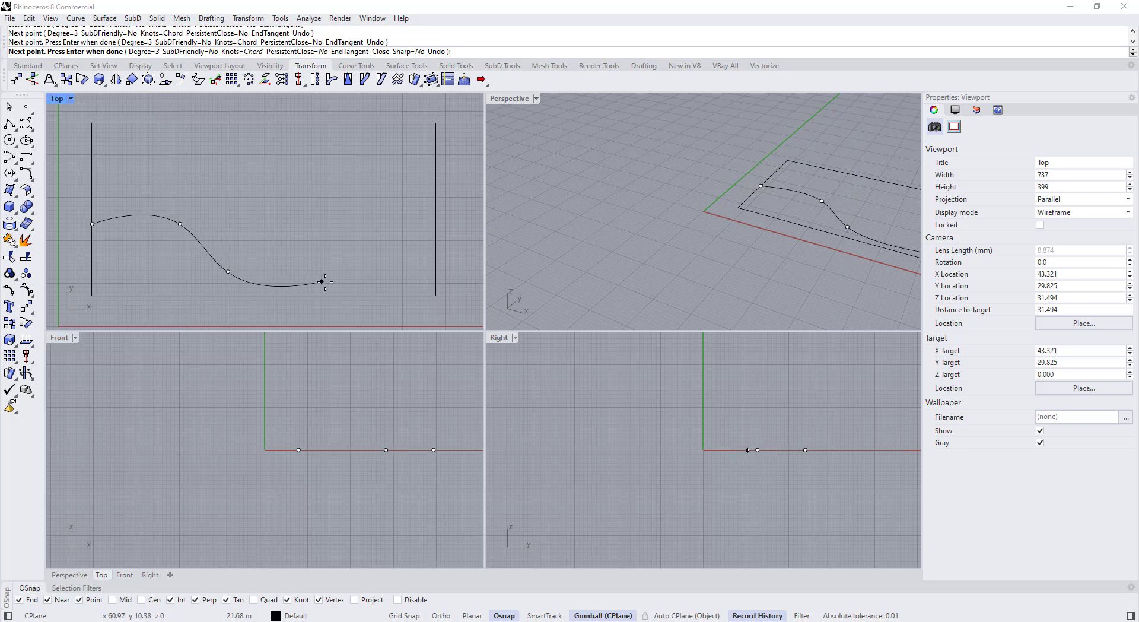
pyautogui.click(370, 262)
pyautogui.press('Return')
# Reshape the S-shaped curve by its control points, shifting its right end and flattening the crest on the left.
pyautogui.click(358, 266)
pyautogui.press('F10')
pyautogui.moveTo(351, 231); pyautogui.dragTo(388, 286)
pyautogui.moveTo(400, 232); pyautogui.dragTo(414, 226)
pyautogui.moveTo(159, 180); pyautogui.dragTo(211, 231)
pyautogui.moveTo(213, 175); pyautogui.dragTo(237, 196)
pyautogui.moveTo(114, 189); pyautogui.dragTo(144, 230)
pyautogui.moveTo(150, 185); pyautogui.dragTo(168, 188)
pyautogui.click(197, 168)
# Move the S-shaped curve's start point slightly upward along the rectangle's left edge and hide its control points.
pyautogui.click(92, 224)
pyautogui.click(92, 224)
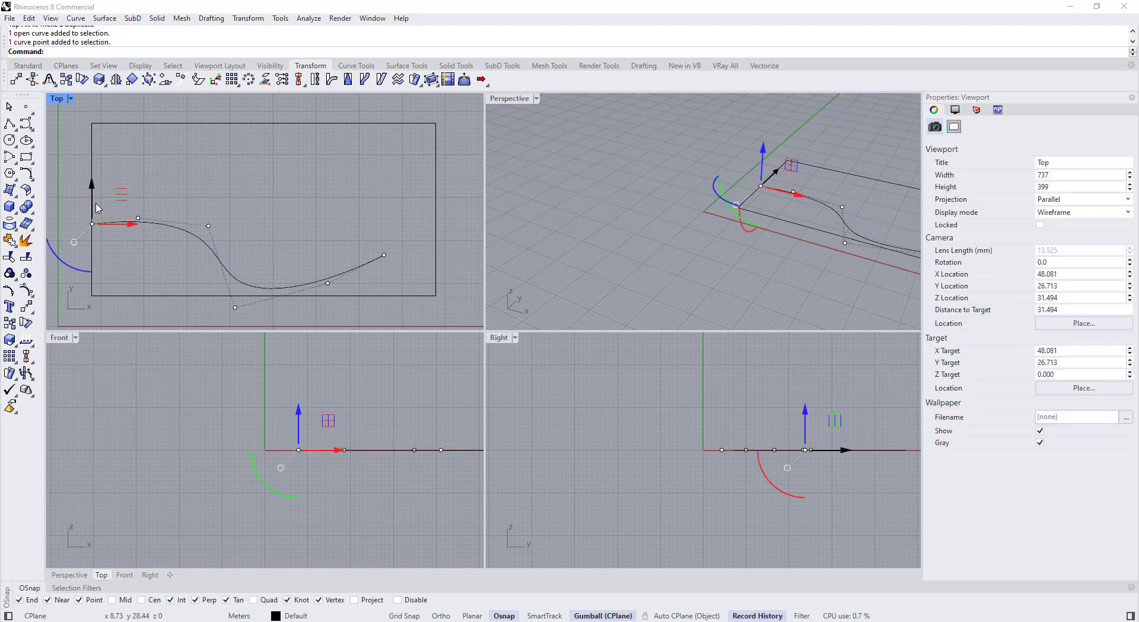
pyautogui.moveTo(94, 193); pyautogui.dragTo(94, 194)
pyautogui.press('Escape')
pyautogui.press('Escape')
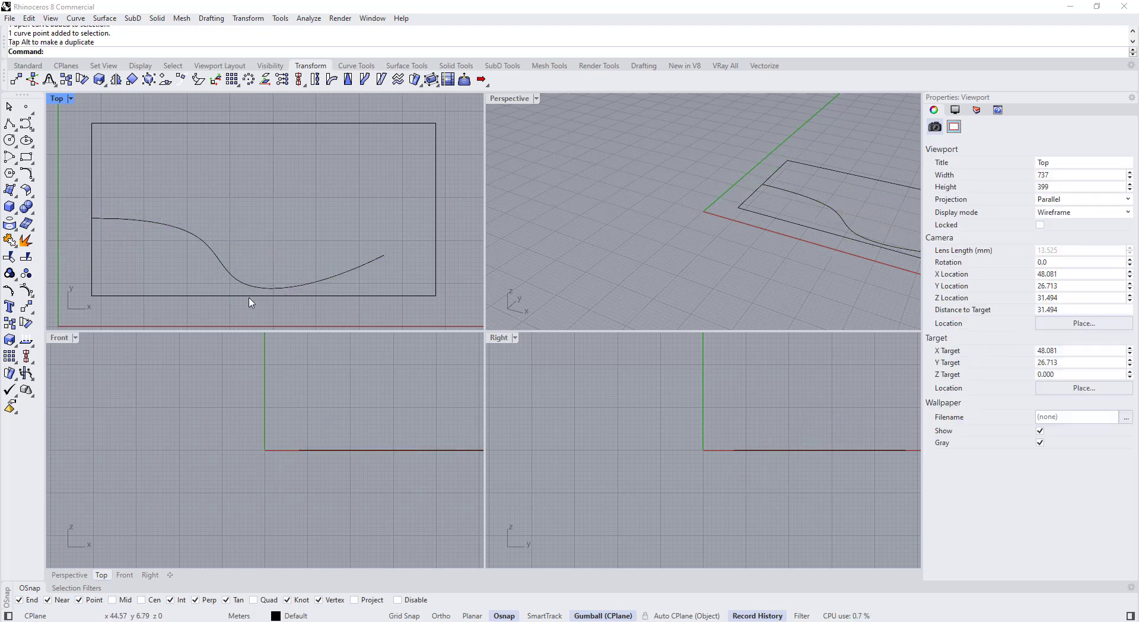
# Fine-tune the control points at the S-shaped curve's lower bend and right end.
pyautogui.click(243, 281)
pyautogui.moveTo(319, 239); pyautogui.dragTo(352, 297)
pyautogui.moveTo(358, 253); pyautogui.dragTo(363, 260)
pyautogui.moveTo(363, 226); pyautogui.dragTo(393, 264)
pyautogui.moveTo(413, 227); pyautogui.dragTo(406, 229)
pyautogui.press('Escape')
# Draw a second interpolated curve from the rectangle's lower right, arching over and crossing the S-shaped curve to near the left edge.
pyautogui.click(30, 127)
pyautogui.click(49, 145)
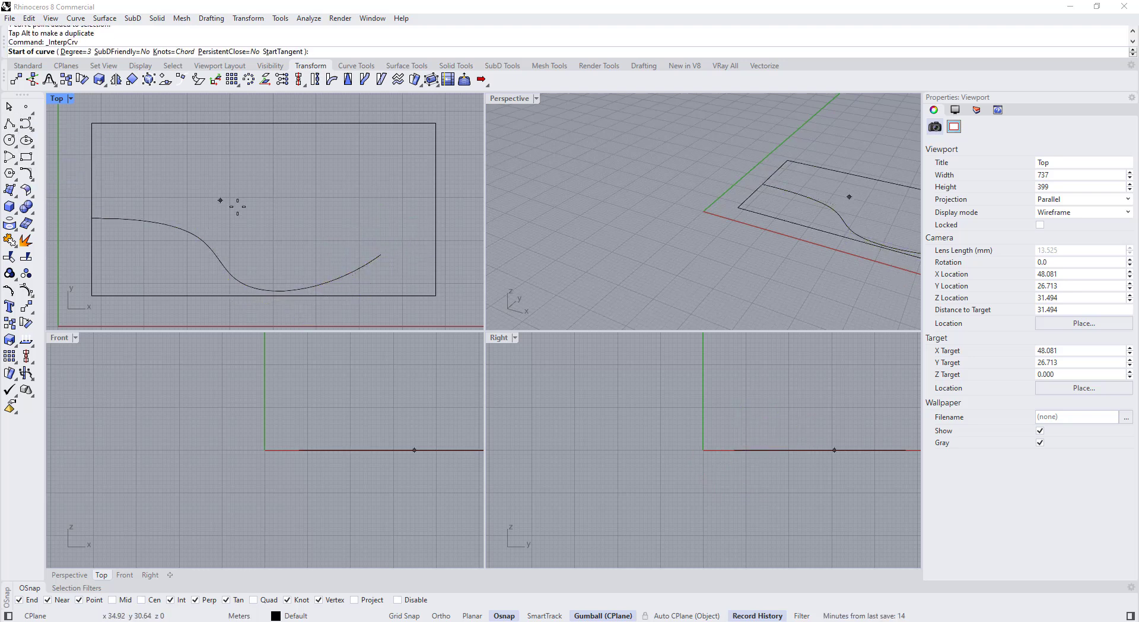
pyautogui.click(414, 284)
pyautogui.click(379, 214)
pyautogui.click(238, 225)
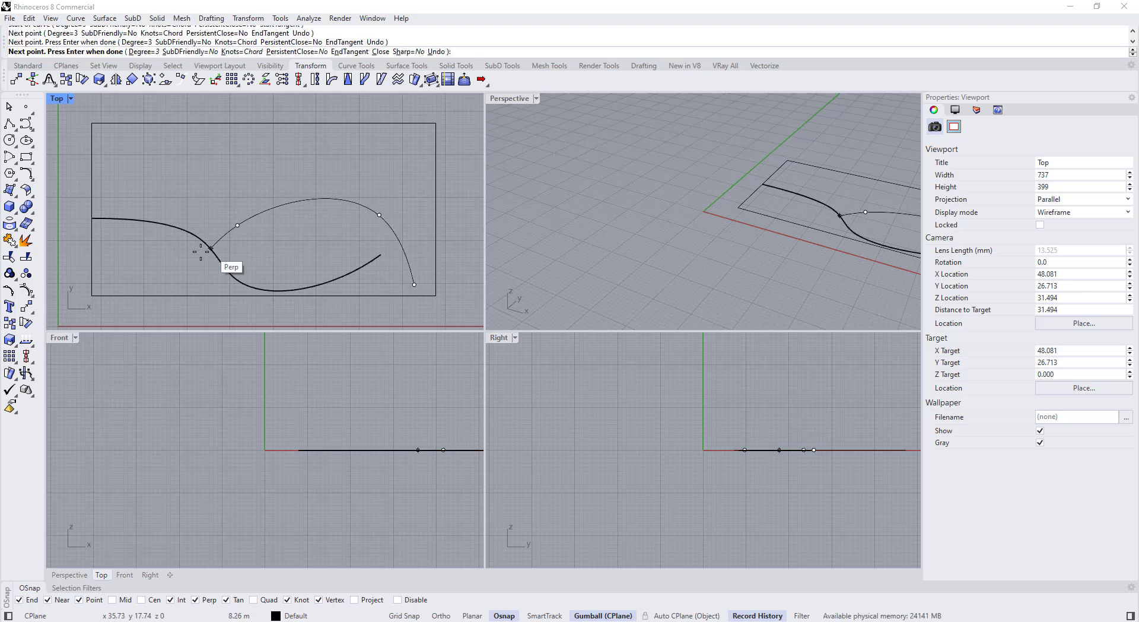
pyautogui.click(175, 254)
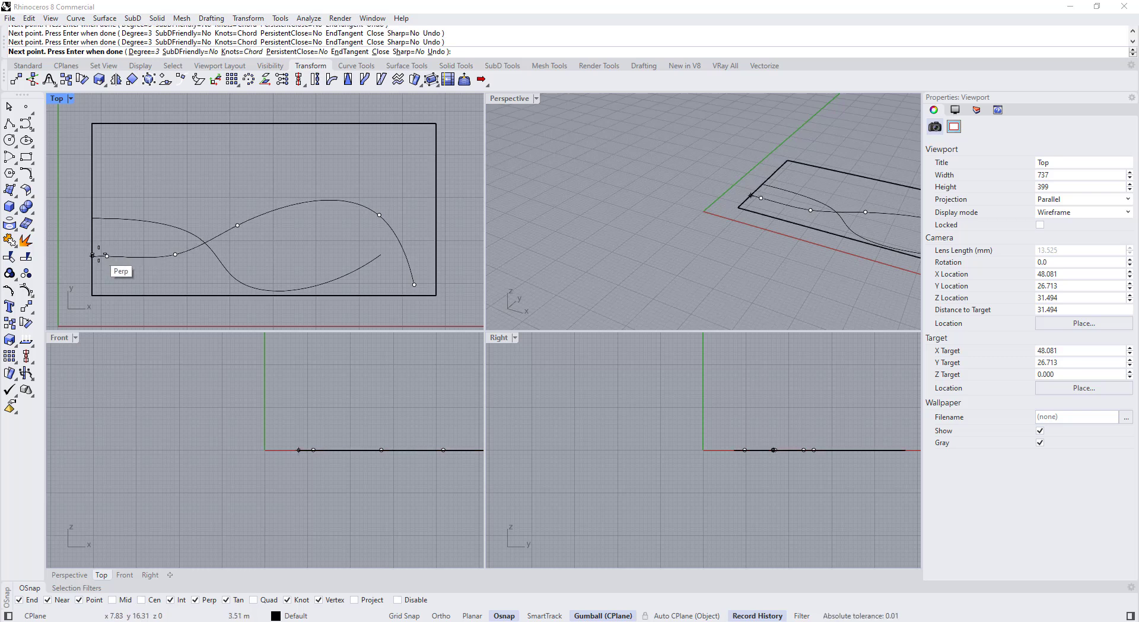
pyautogui.click(92, 255)
pyautogui.press('Return')
pyautogui.scroll(2, 139, 261)
pyautogui.scroll(-5, 195, 266)
pyautogui.press('Escape')
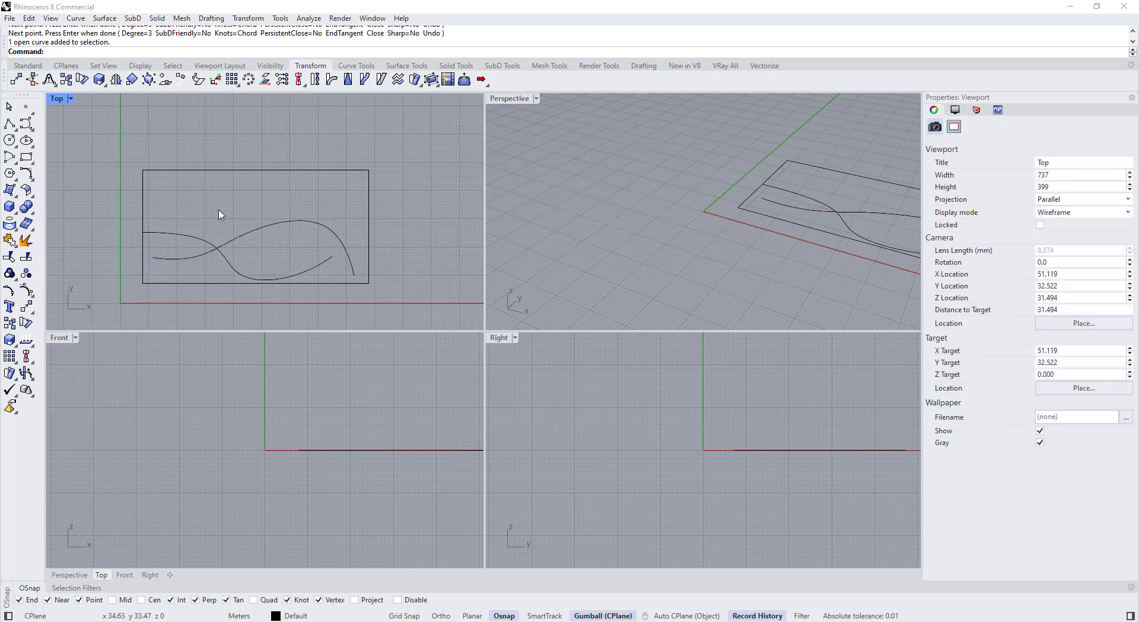
# Draw a third interpolated curve arching from the S-shaped curve's left part over the second curve to the rectangle's right edge.
pyautogui.press('Return')
pyautogui.scroll(2, 211, 204)
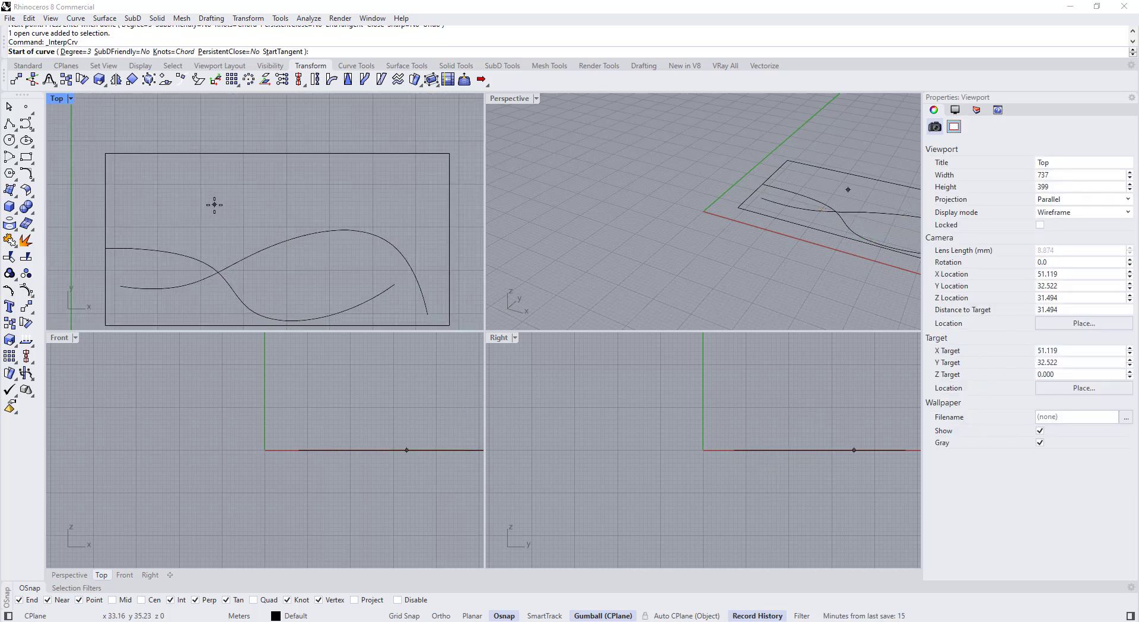
pyautogui.click(164, 251)
pyautogui.click(248, 188)
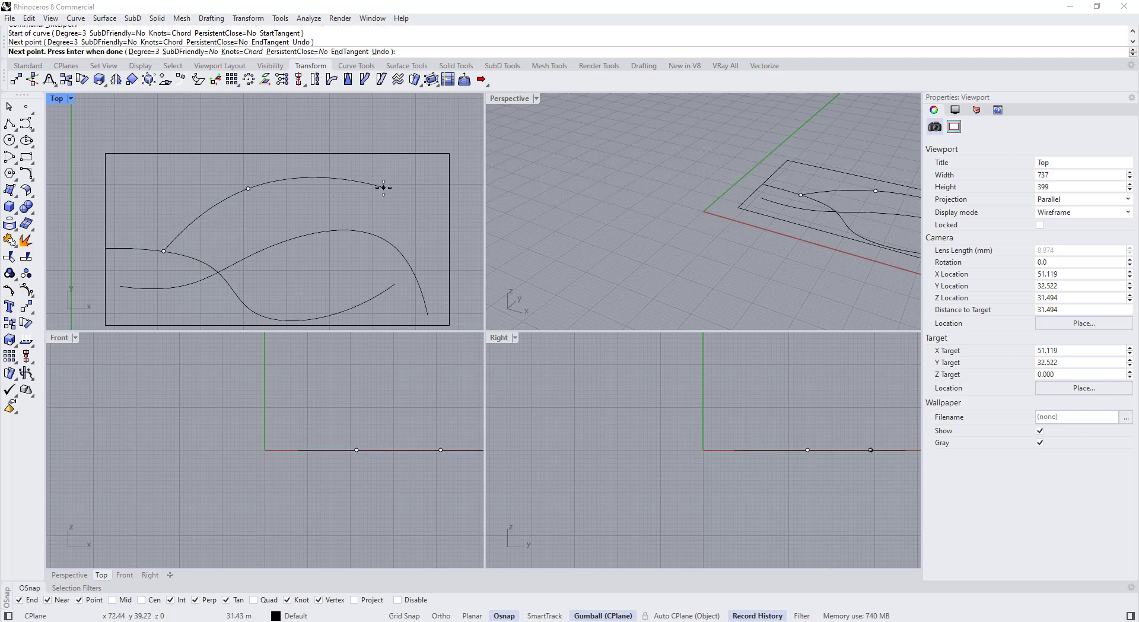
pyautogui.click(384, 187)
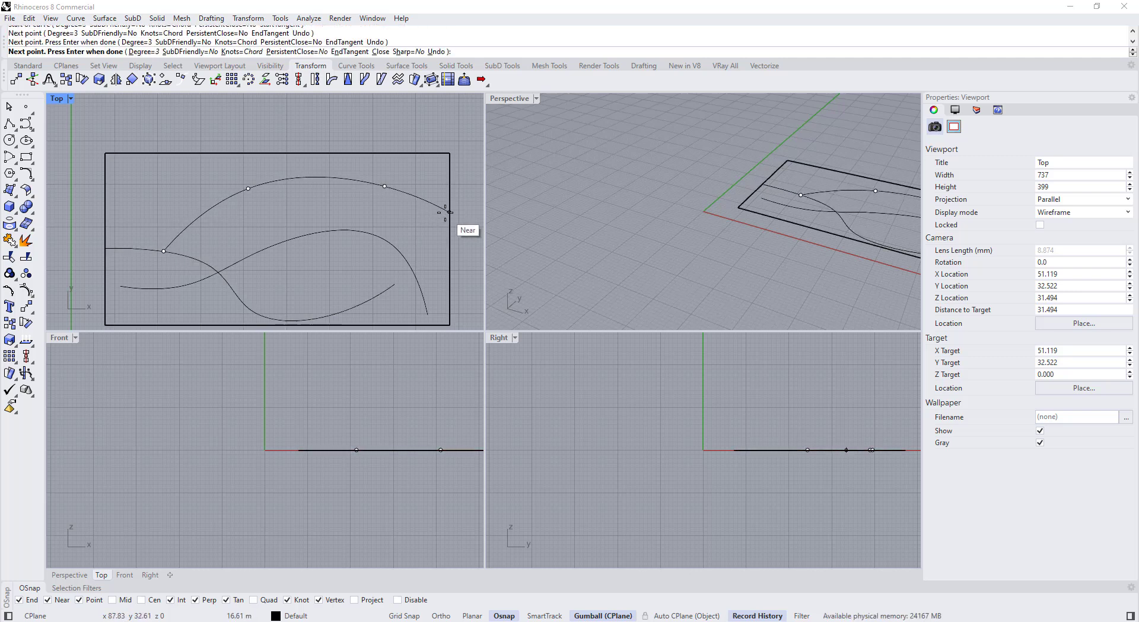
pyautogui.click(449, 210)
pyautogui.rightClick(444, 209)
pyautogui.click(332, 178)
pyautogui.scroll(-4, 331, 183)
pyautogui.scroll(4, 378, 255)
# Adjust the second curve's control points at its right end and crest for a smoother arch.
pyautogui.click(391, 239)
pyautogui.scroll(1, 389, 262)
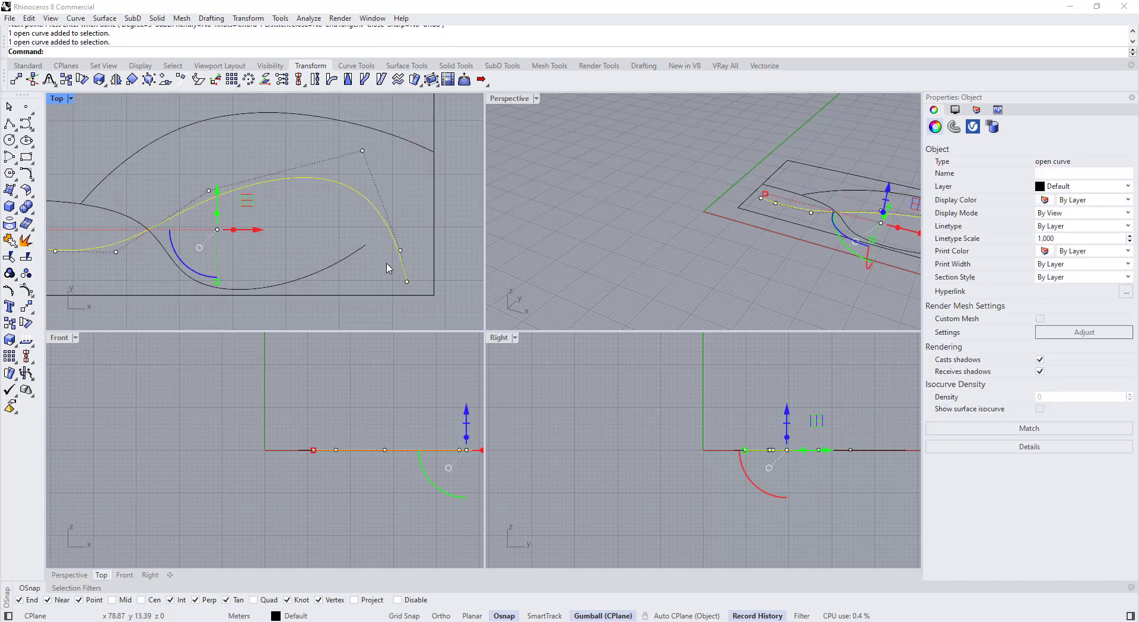
pyautogui.moveTo(385, 244); pyautogui.dragTo(429, 289)
pyautogui.moveTo(432, 236); pyautogui.dragTo(448, 223)
pyautogui.click(362, 152)
pyautogui.moveTo(362, 151); pyautogui.dragTo(329, 172)
pyautogui.scroll(-3, 415, 172)
pyautogui.scroll(2, 306, 181)
# Shift the control point at the S-shaped curve's lower bend to the right to widen the bend.
pyautogui.click(321, 268)
pyautogui.click(297, 257)
pyautogui.scroll(2, 201, 257)
pyautogui.moveTo(202, 258); pyautogui.dragTo(302, 317)
pyautogui.moveTo(296, 257); pyautogui.dragTo(326, 253)
pyautogui.click(366, 234)
# Draw a small three-point rectangle, about 10 by 8 m, left of the large boundary rectangle with Ortho on.
pyautogui.scroll(-8, 366, 233)
pyautogui.scroll(2, 280, 202)
pyautogui.scroll(2, 280, 203)
pyautogui.moveTo(257, 191); pyautogui.dragTo(251, 181, button='right')
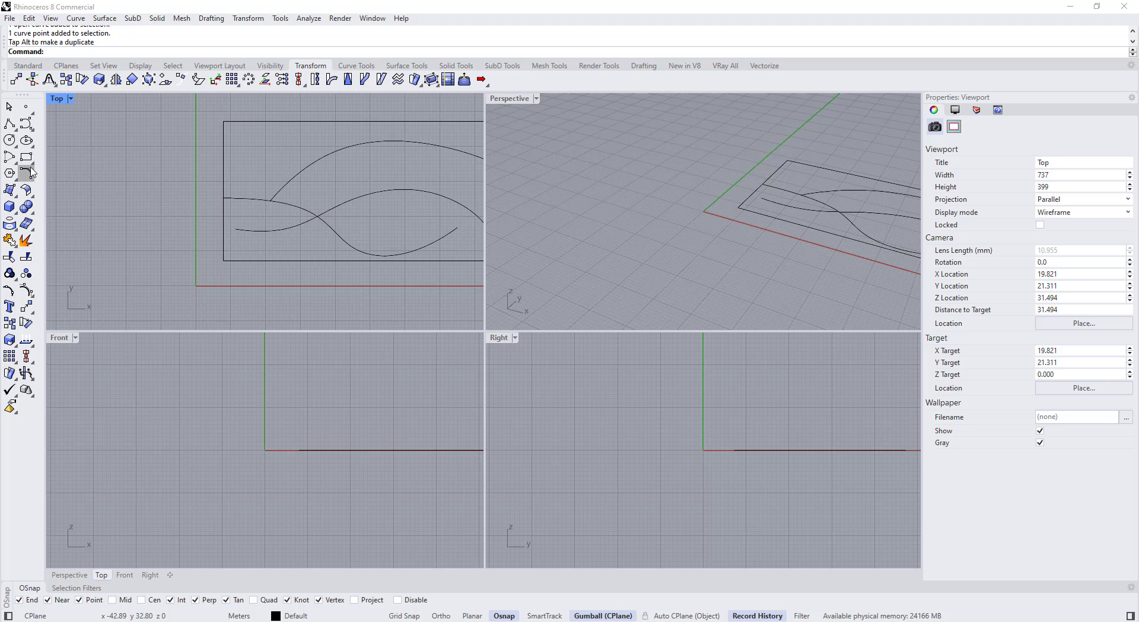
pyautogui.click(32, 163)
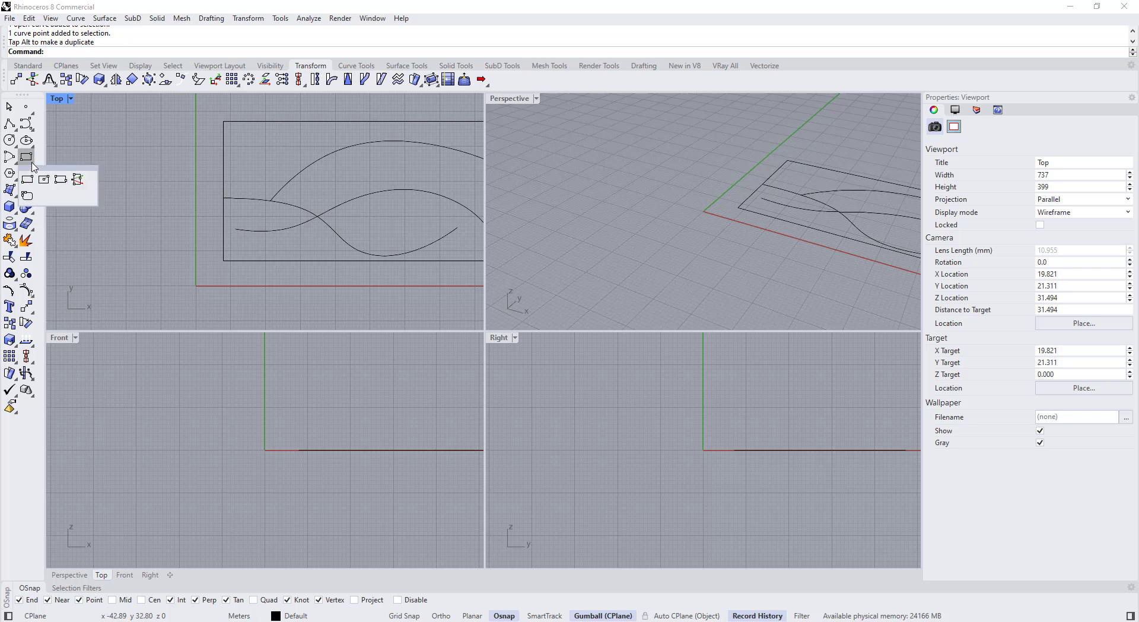
pyautogui.click(60, 182)
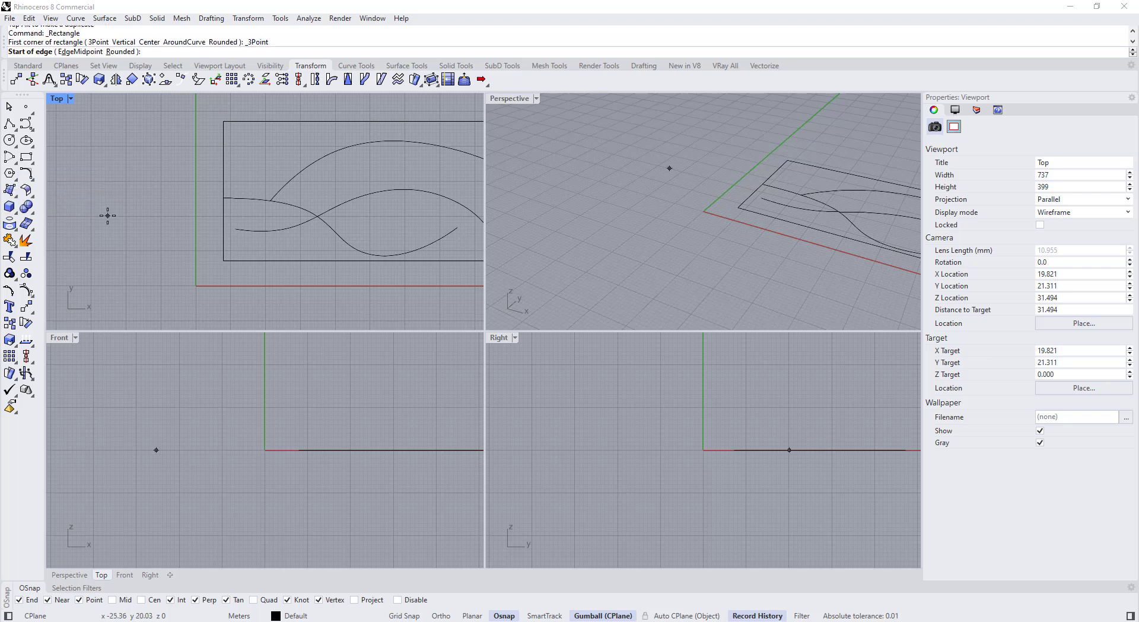
pyautogui.moveTo(44, 176)
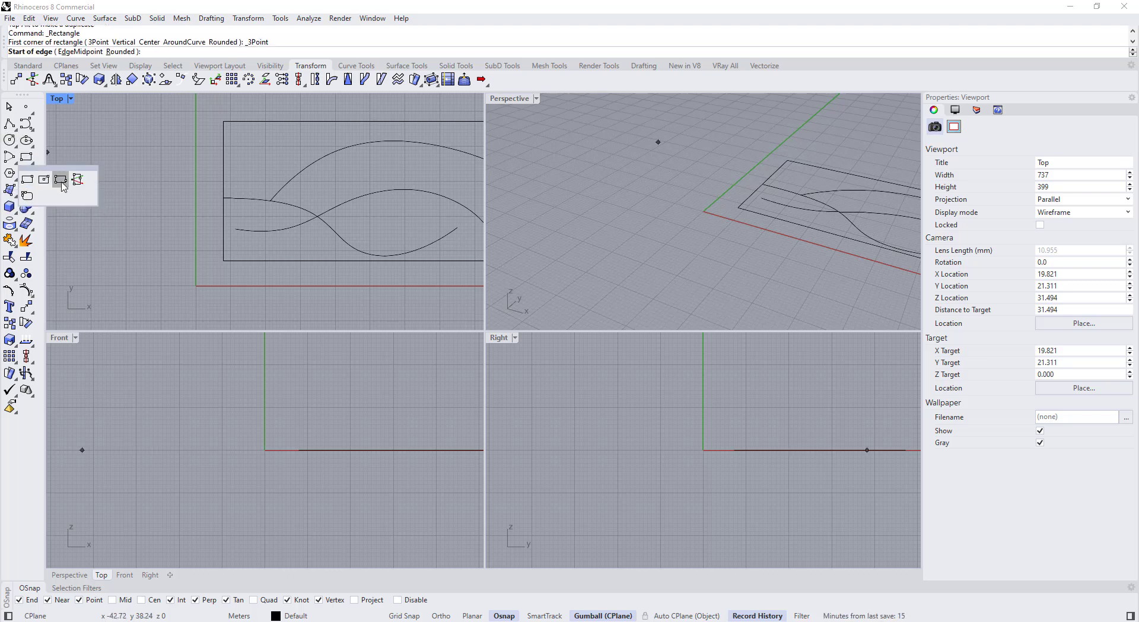
pyautogui.click(168, 239)
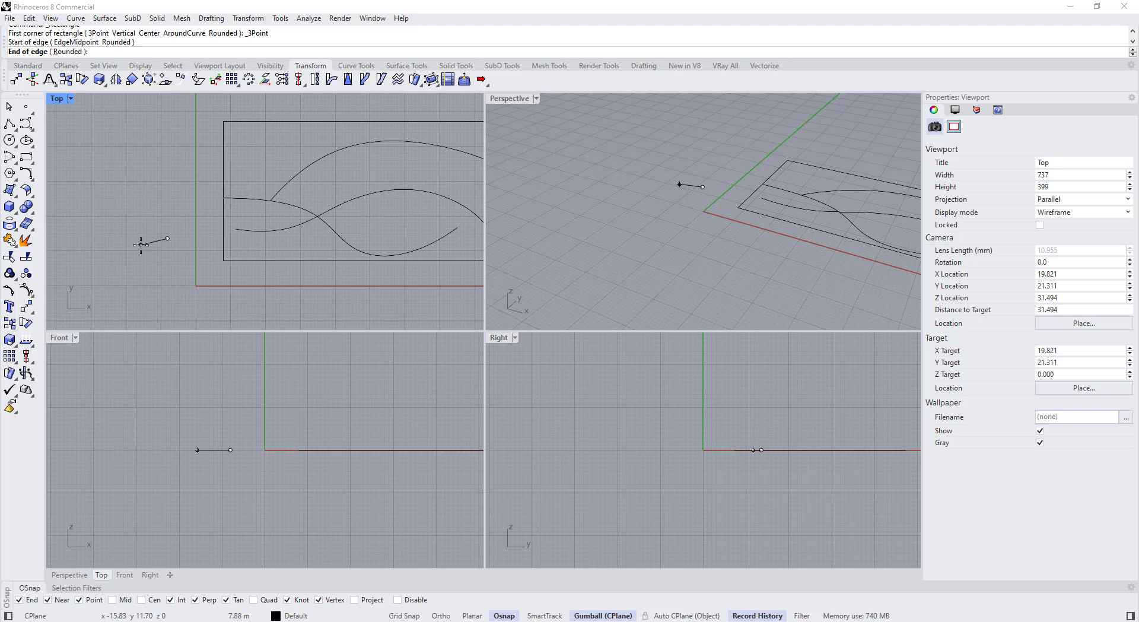
pyautogui.press('F8')
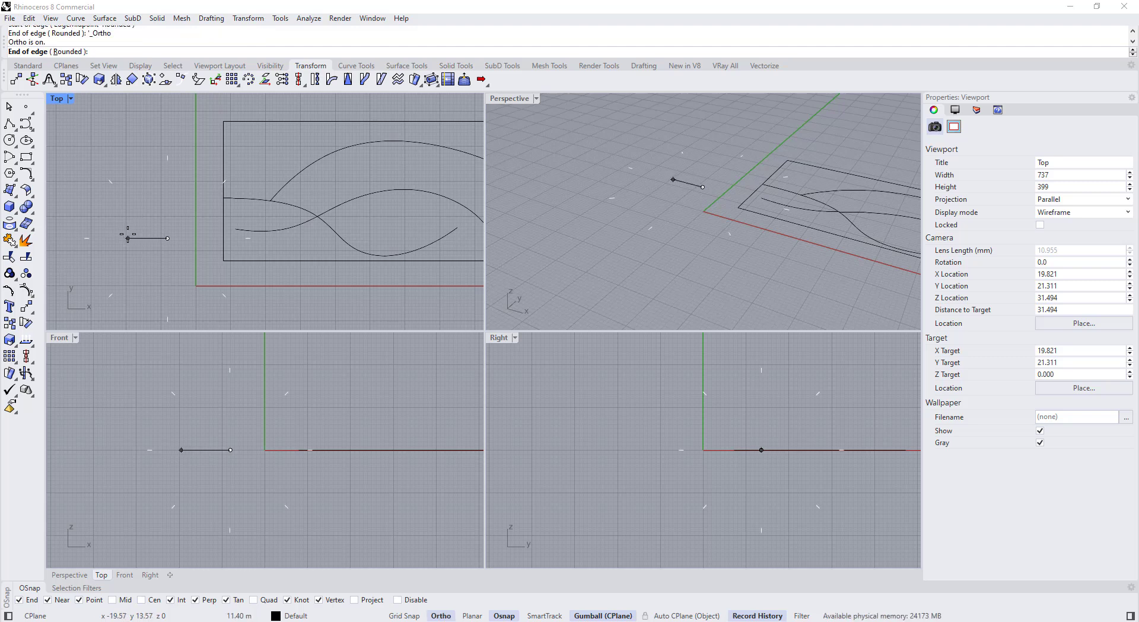
pyautogui.click(132, 238)
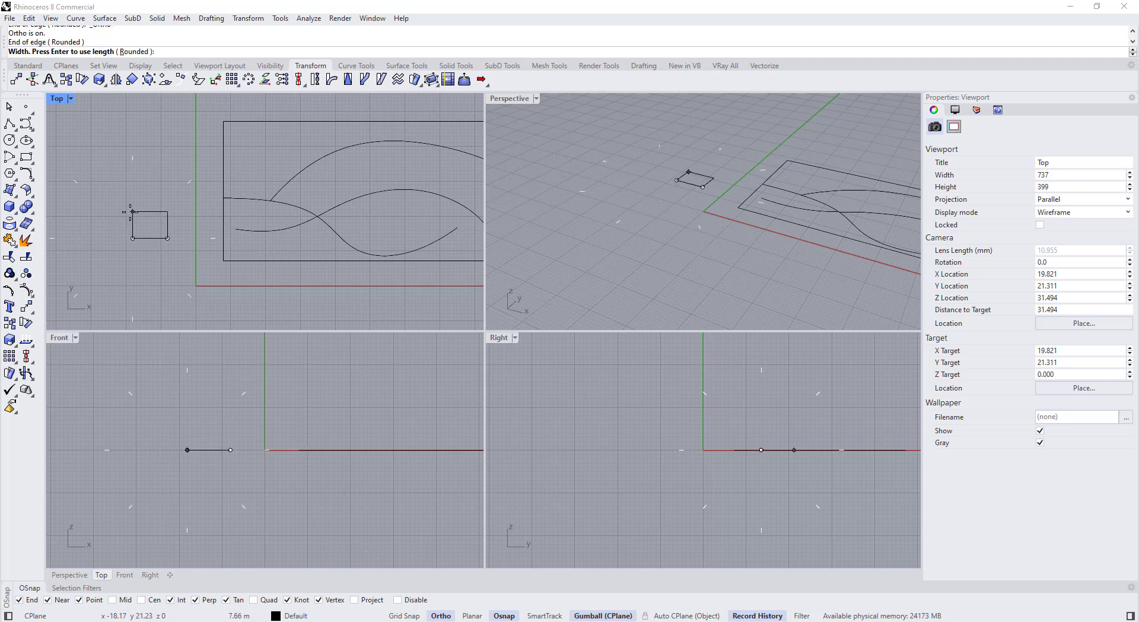
pyautogui.click(133, 211)
pyautogui.click(134, 212)
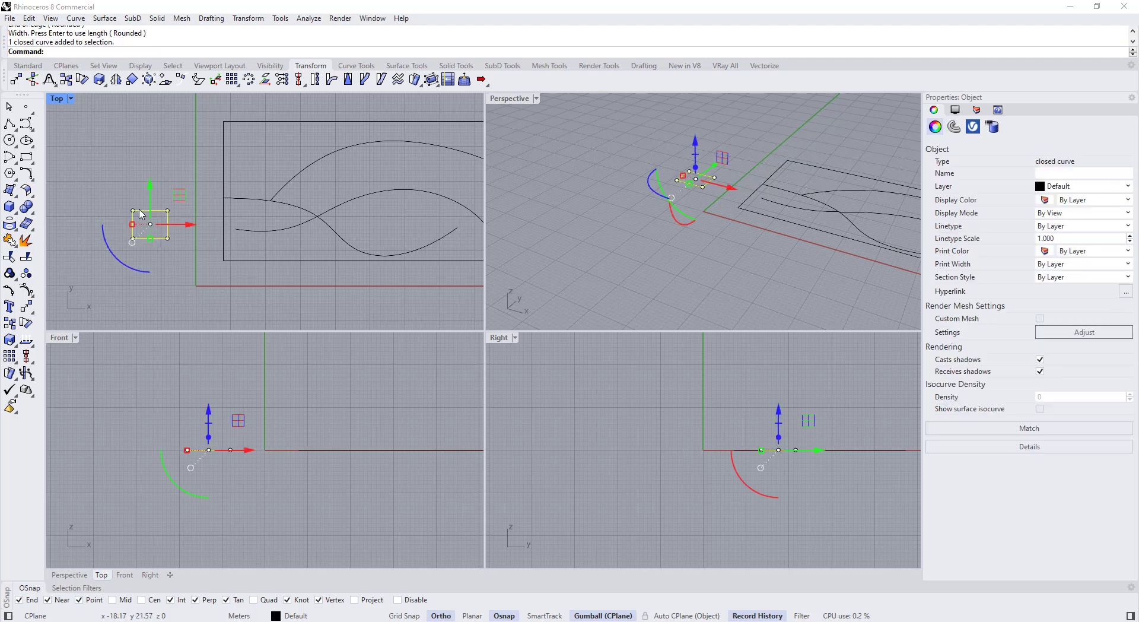
# Maximize the Perspective viewport and frame the small rectangle together with the boundary and its three curves.
pyautogui.doubleClick(497, 99)
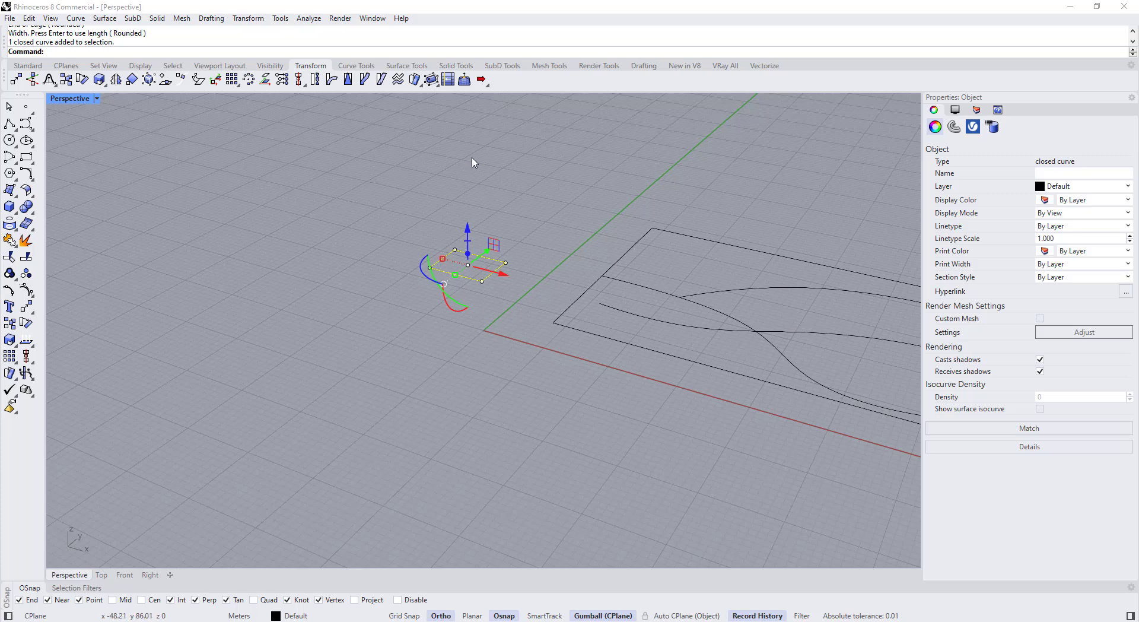
pyautogui.scroll(-3, 404, 213)
pyautogui.moveTo(448, 201); pyautogui.dragTo(388, 396, button='right')
pyautogui.click(388, 396)
pyautogui.keyDown('shift'); pyautogui.moveTo(369, 345); pyautogui.dragTo(332, 351, button='right'); pyautogui.keyUp('shift')
pyautogui.moveTo(300, 306); pyautogui.dragTo(326, 293, button='right')
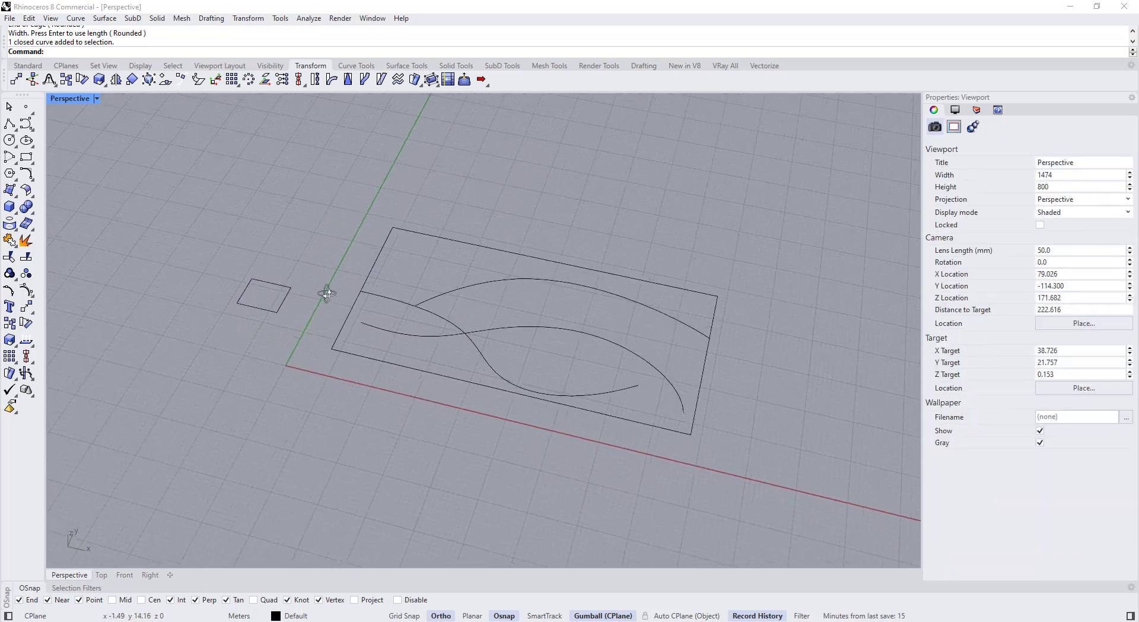
pyautogui.click(283, 300)
pyautogui.click(458, 325)
pyautogui.click(460, 297)
pyautogui.click(362, 328)
pyautogui.click(292, 337)
pyautogui.write('Or')
pyautogui.press('Return')
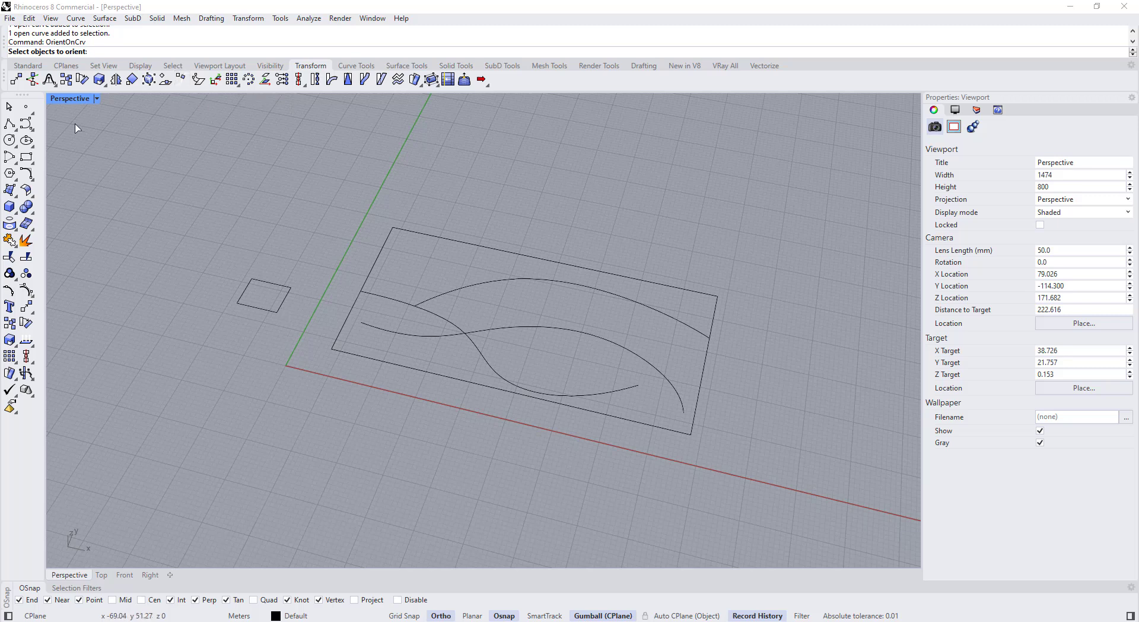
pyautogui.press('Escape')
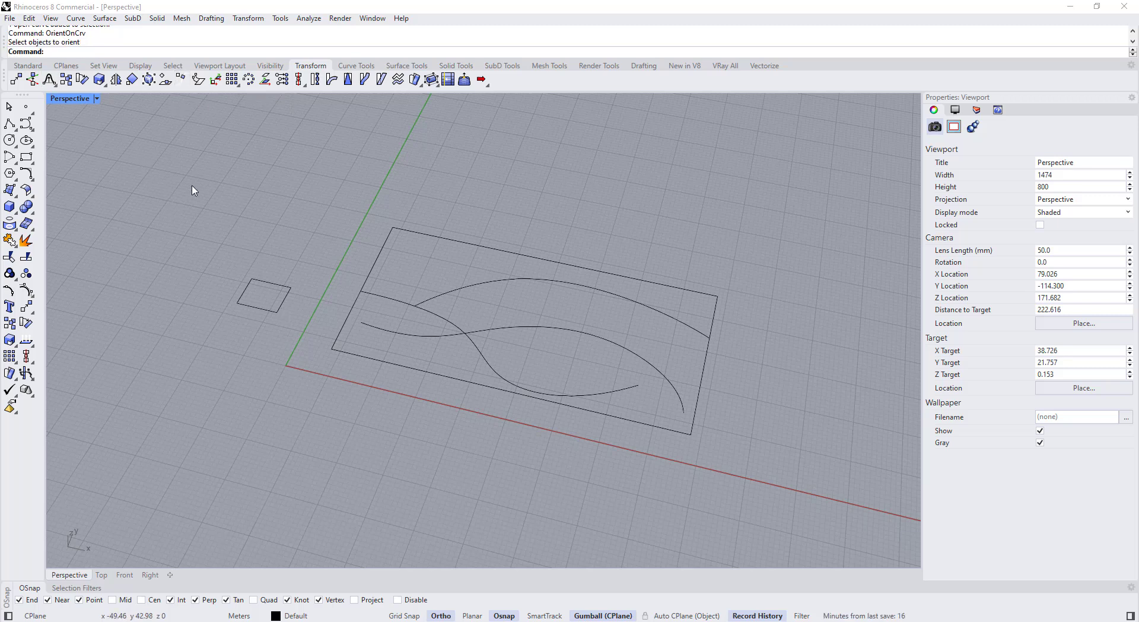
# Start Orient on Curve for the small rectangle, using its lower edge's midpoint as base point and the middle curve as orientation curve.
pyautogui.click(183, 81)
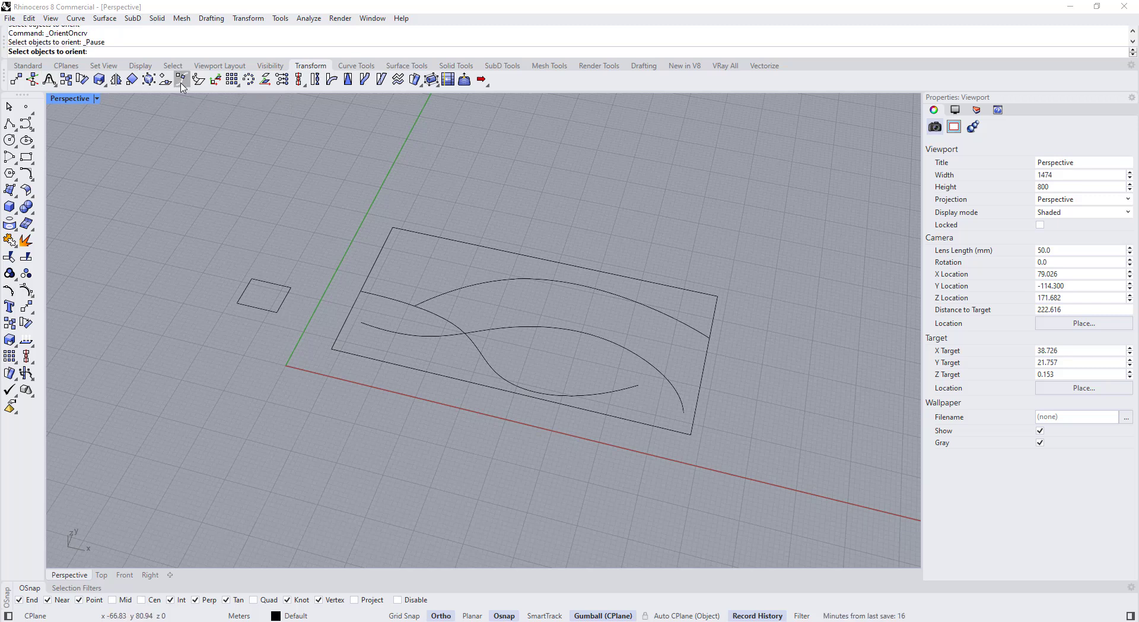
pyautogui.click(268, 286)
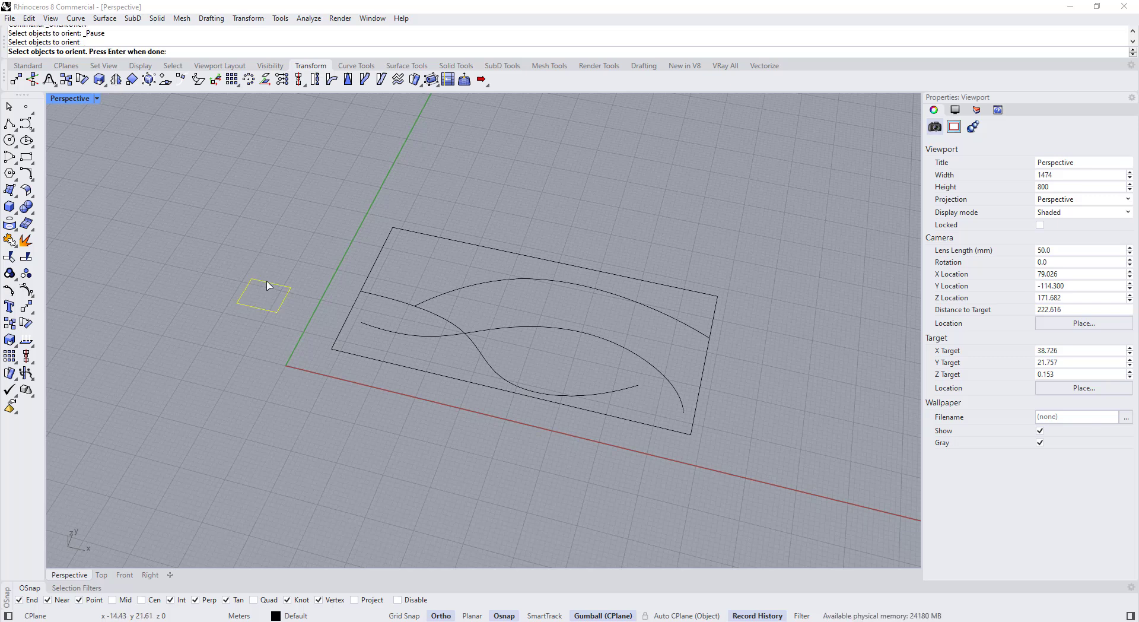
pyautogui.press('Return')
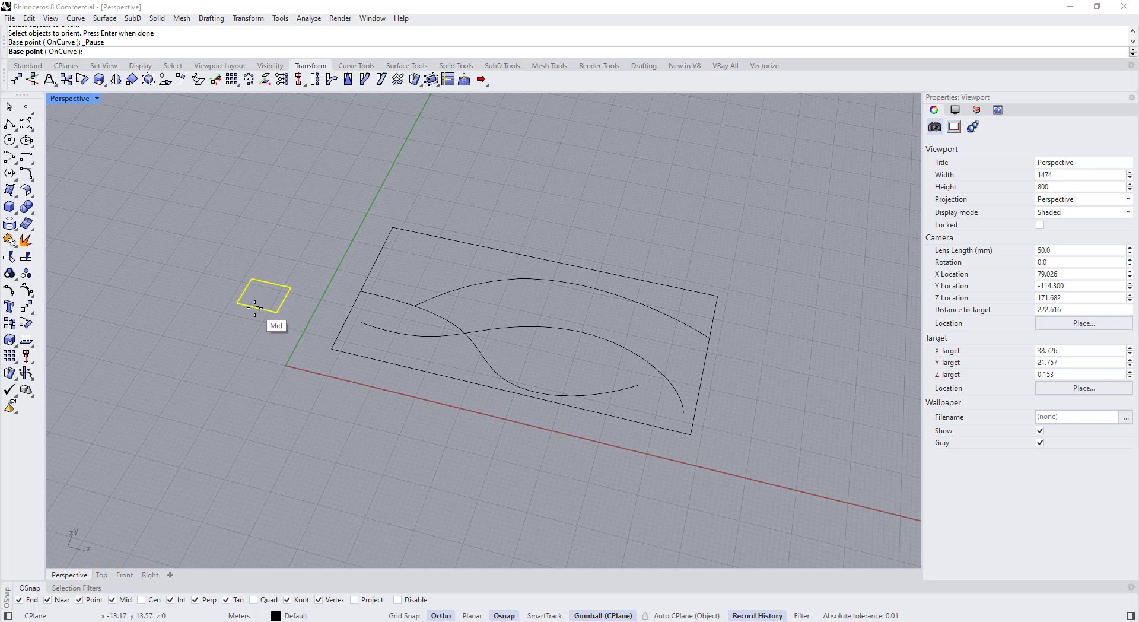
pyautogui.click(254, 307)
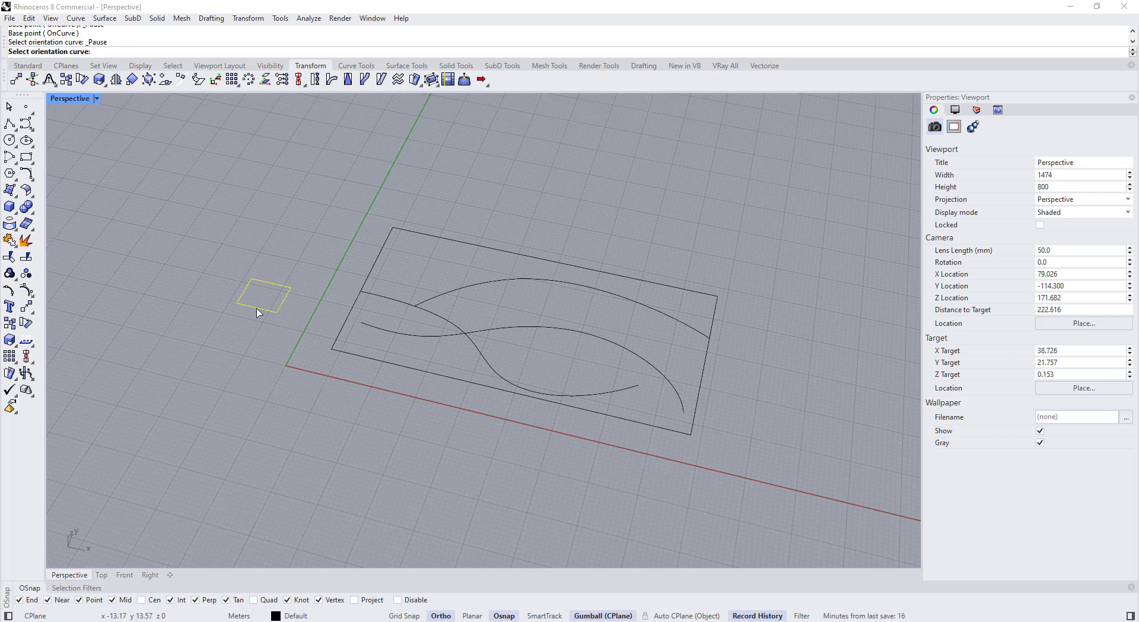
pyautogui.click(381, 328)
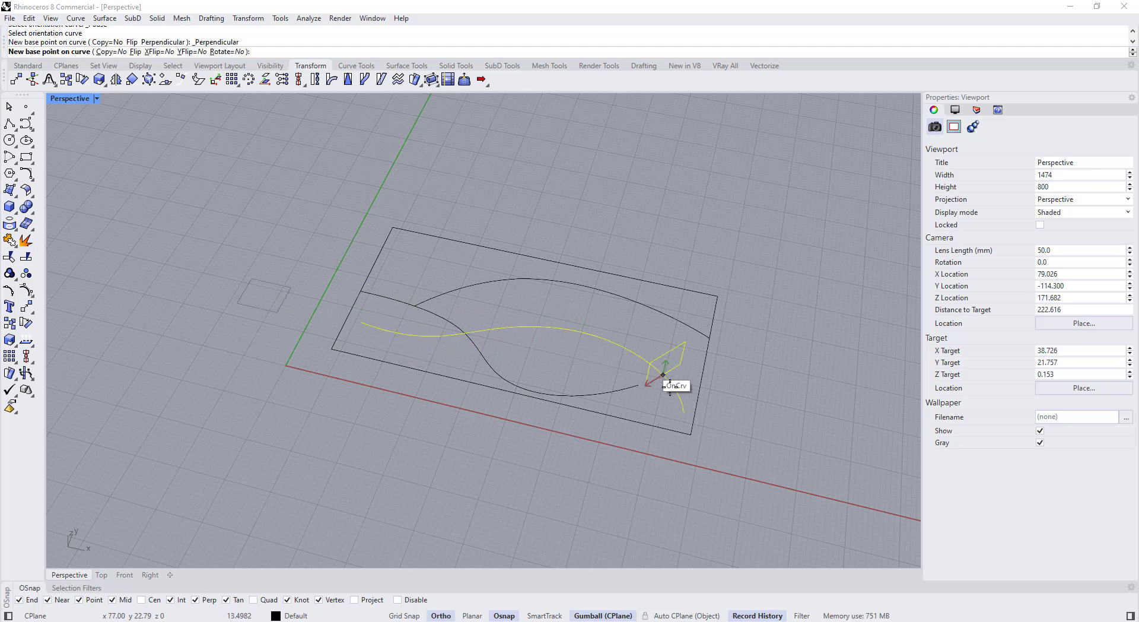
# Try the YFlip and XFlip options on the perpendicular section at the middle curve's left end, restoring both to No.
pyautogui.scroll(1, 374, 319)
pyautogui.scroll(2, 380, 312)
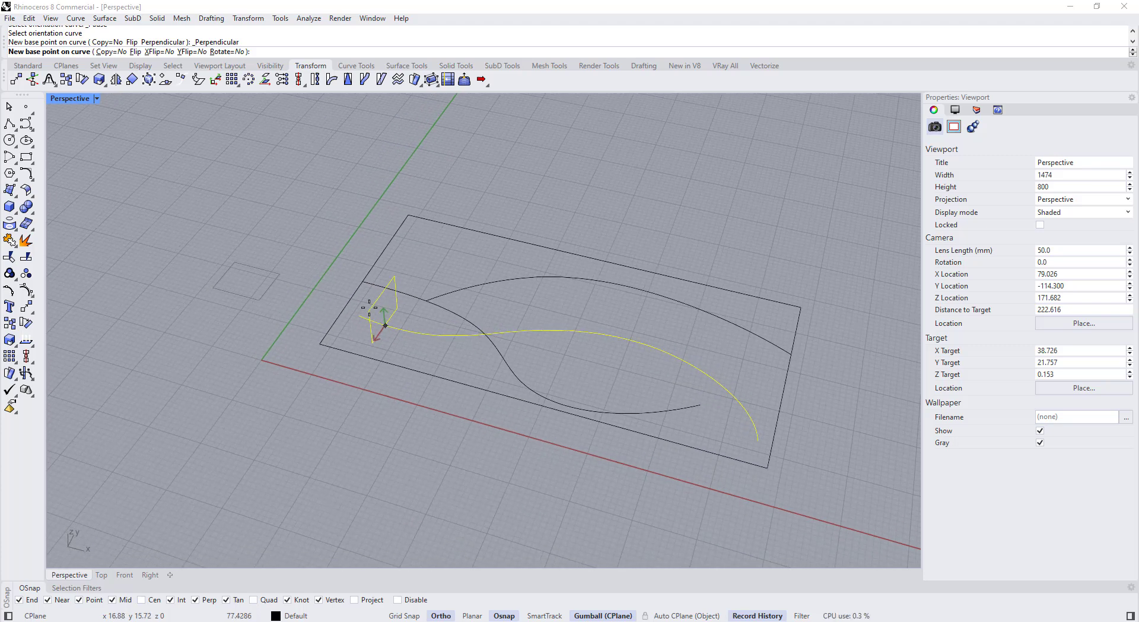
pyautogui.click(191, 52)
pyautogui.click(188, 51)
pyautogui.click(160, 52)
pyautogui.click(161, 52)
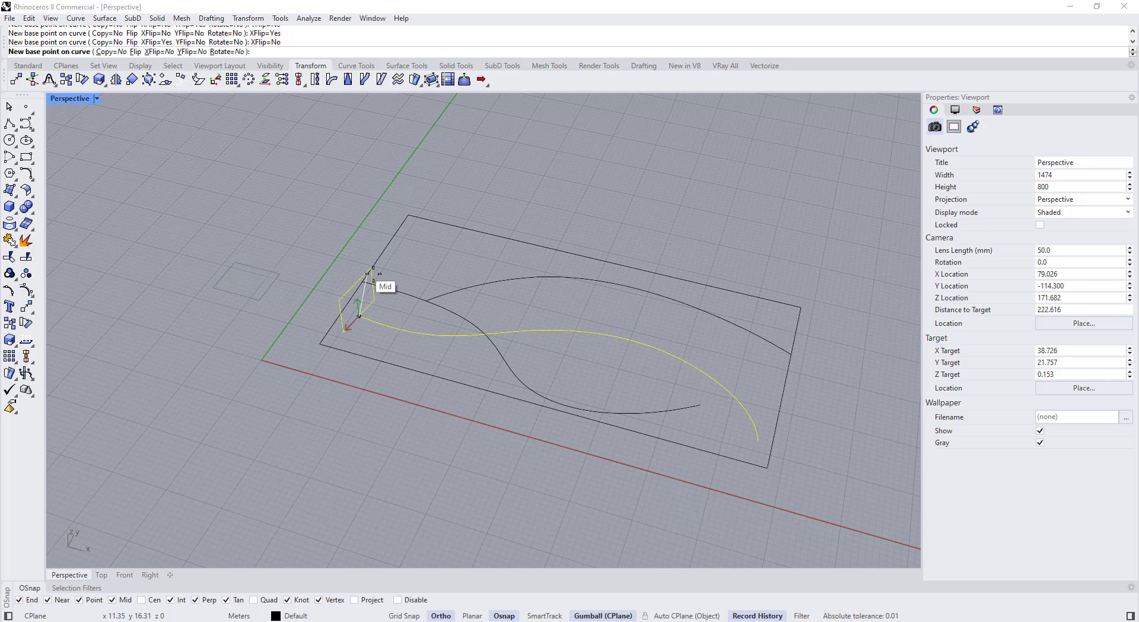
# Try YFlip=Yes to hang the section below the curve, inspect it from a low angle, and restore YFlip=No.
pyautogui.moveTo(353, 316)
pyautogui.mouseDown(button='right')
pyautogui.moveTo(312, 315)
pyautogui.moveTo(323, 302)
pyautogui.moveTo(367, 311)
pyautogui.mouseUp(button='right')
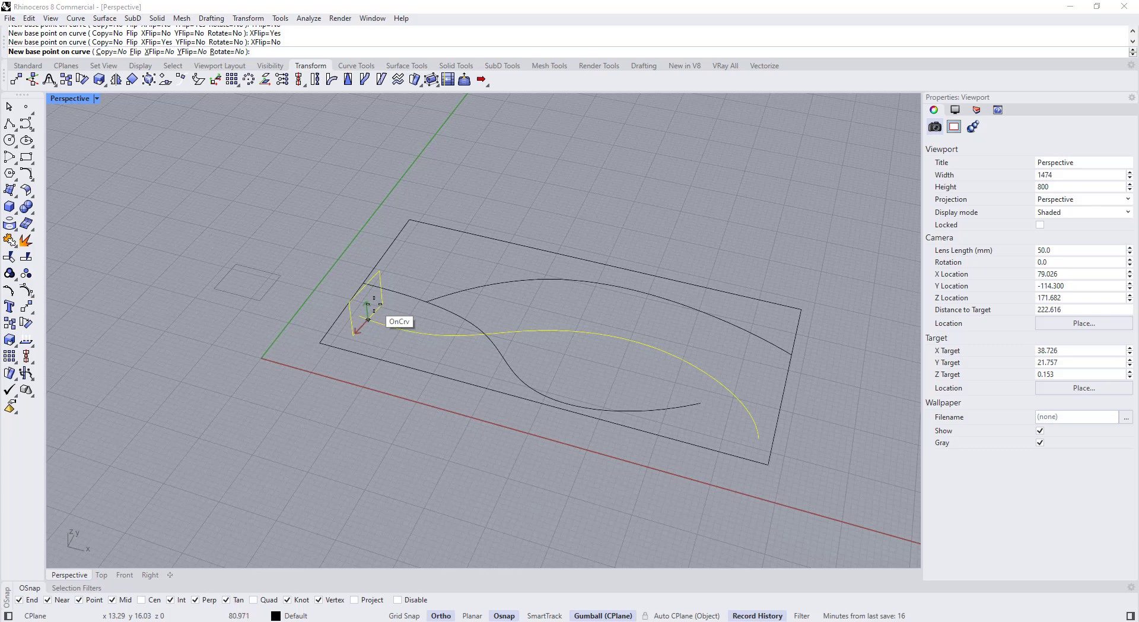
pyautogui.click(191, 52)
pyautogui.moveTo(373, 323); pyautogui.dragTo(337, 294, button='right')
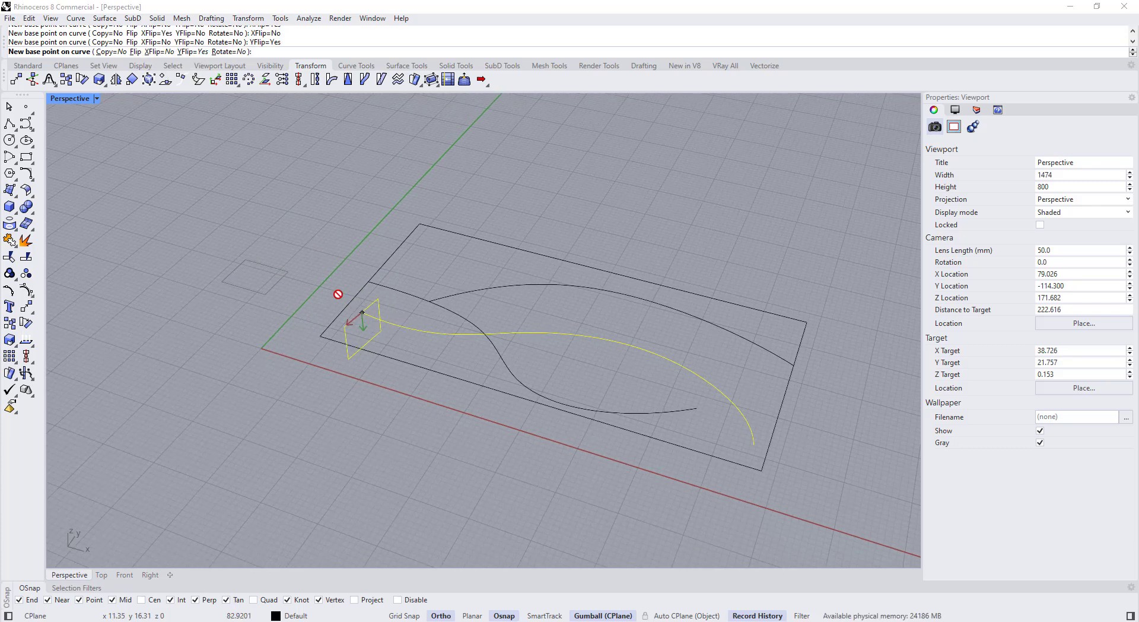
pyautogui.moveTo(375, 327); pyautogui.dragTo(394, 317, button='right')
pyautogui.moveTo(363, 245); pyautogui.dragTo(381, 272, button='right')
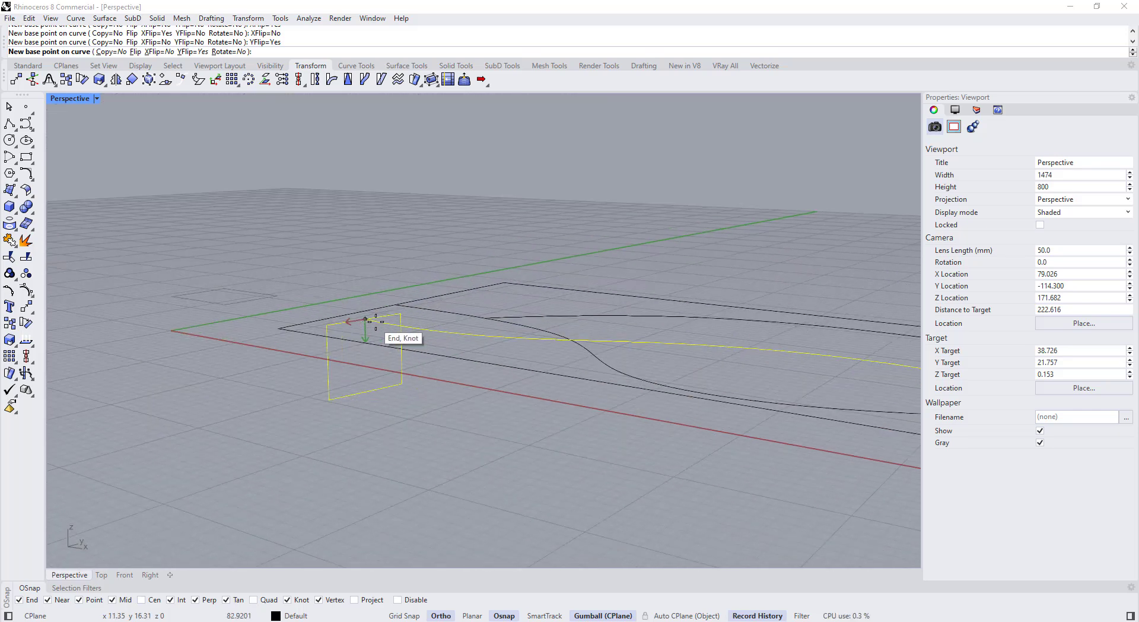
pyautogui.scroll(-2, 389, 326)
pyautogui.click(197, 53)
pyautogui.moveTo(386, 320); pyautogui.dragTo(406, 374, button='right')
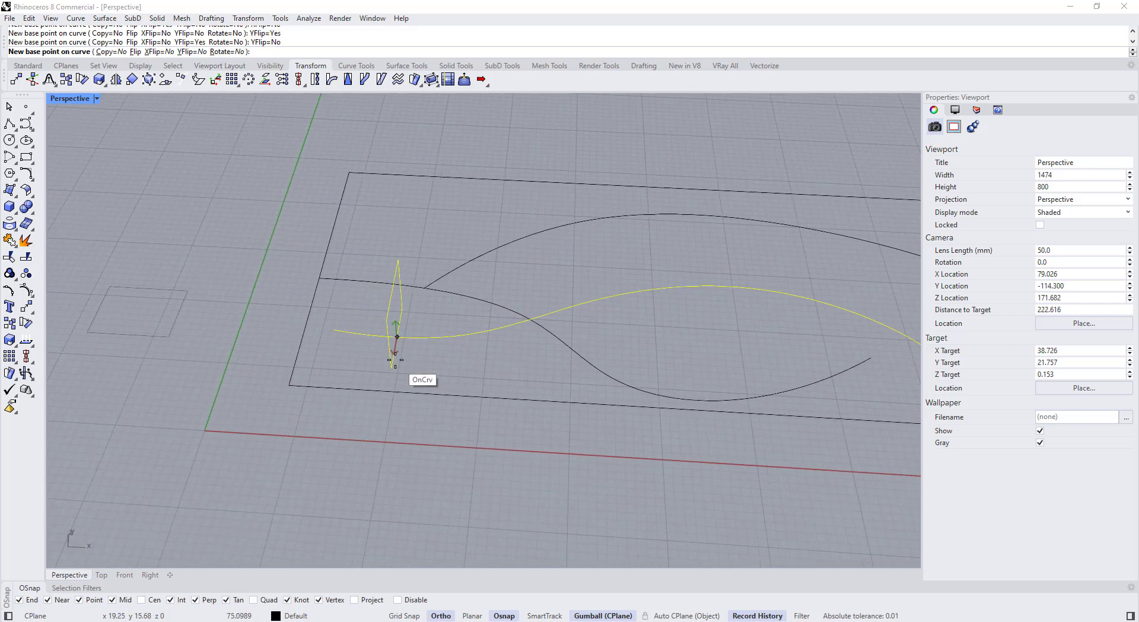
# Set Copy=Yes and place perpendicular rectangle copies at the middle curve's left end, near its middle and at its right end.
pyautogui.click(113, 52)
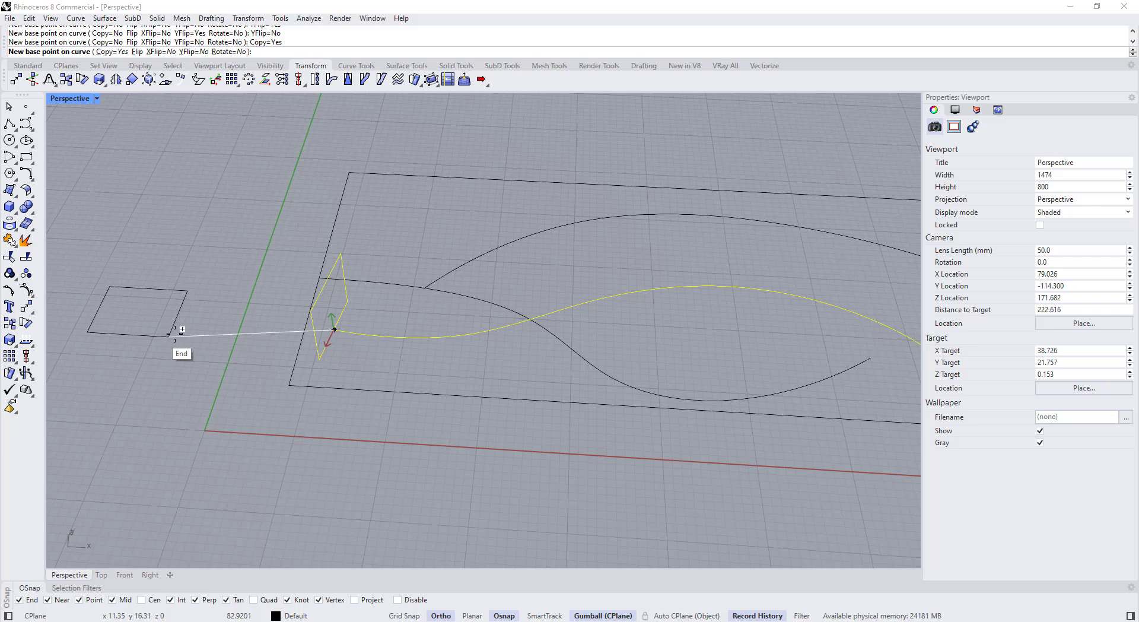
pyautogui.click(332, 328)
pyautogui.scroll(-3, 407, 347)
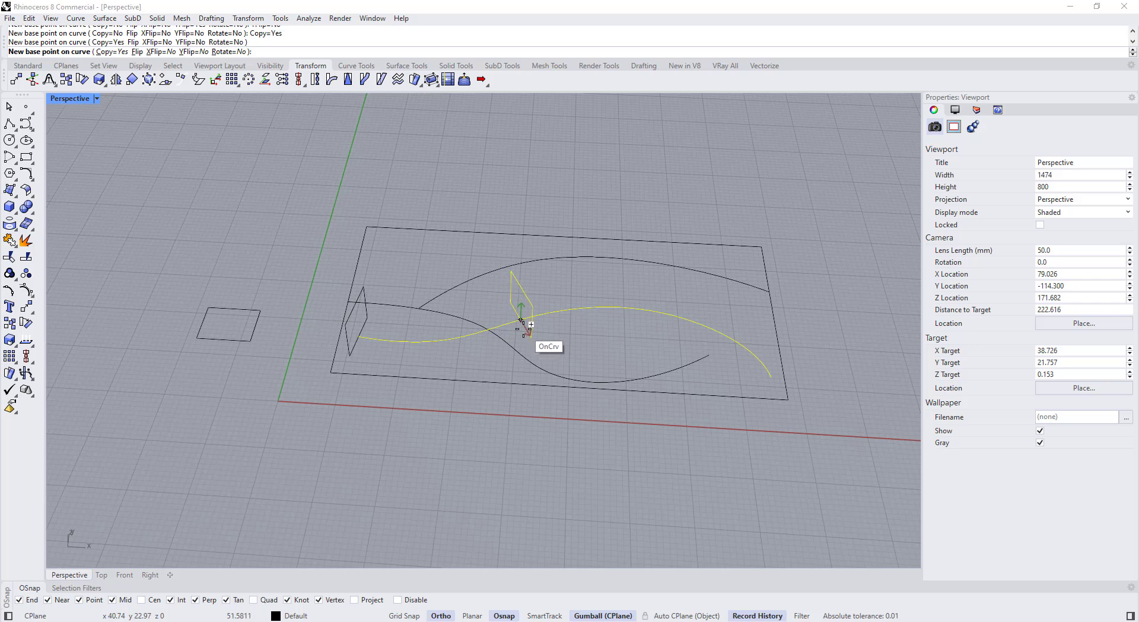
pyautogui.click(537, 317)
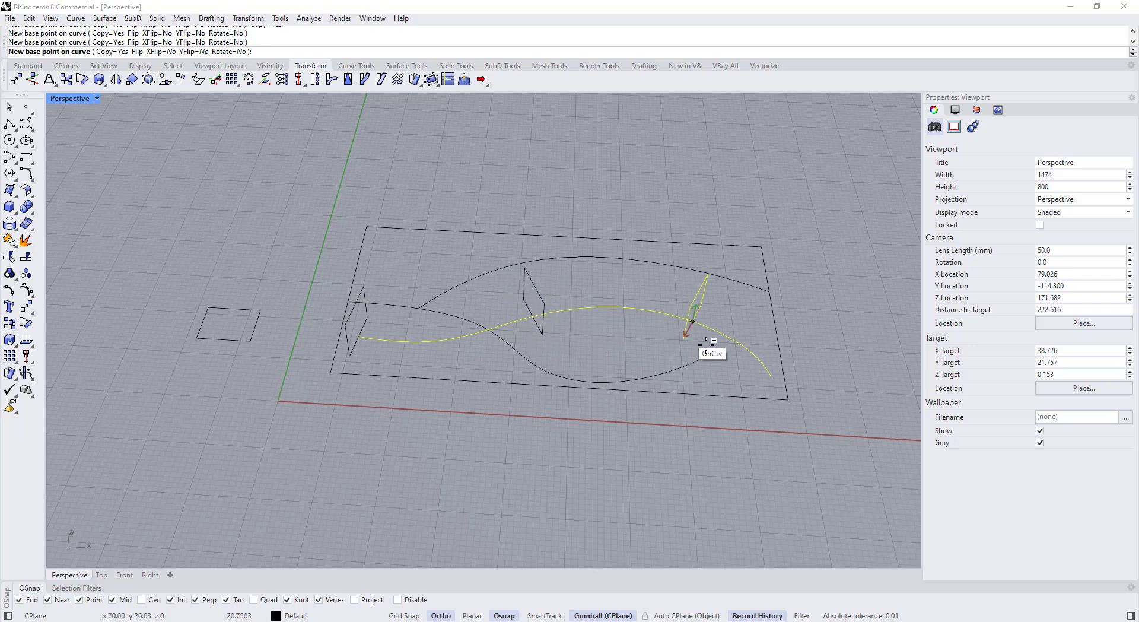
pyautogui.click(770, 379)
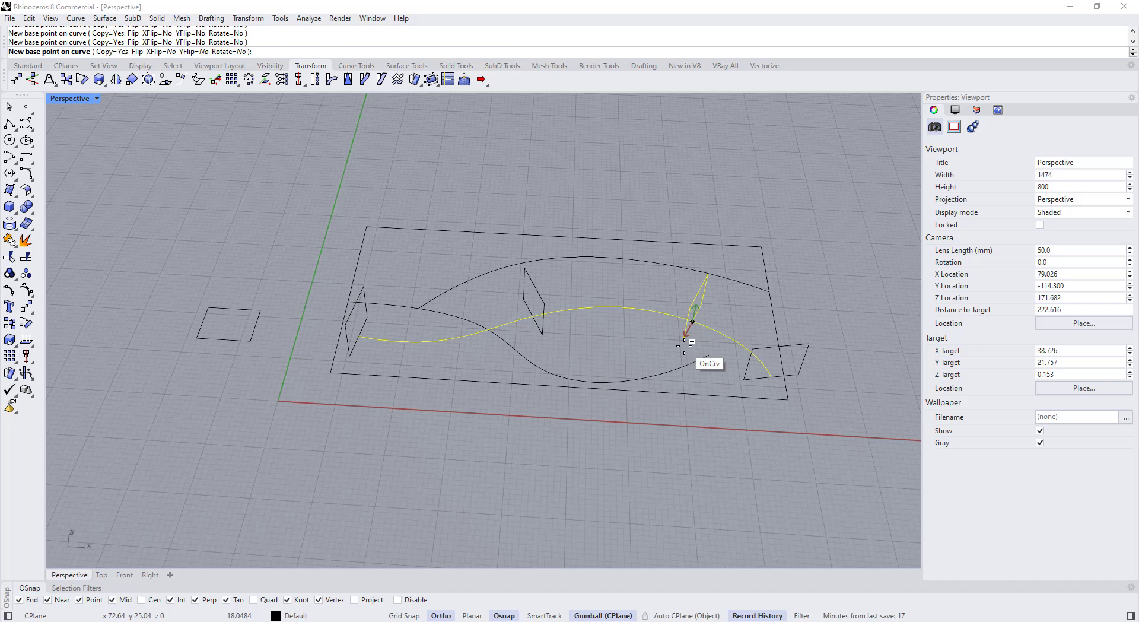
pyautogui.rightClick(689, 343)
pyautogui.scroll(-2, 667, 347)
pyautogui.moveTo(646, 361); pyautogui.dragTo(530, 370, button='right')
pyautogui.scroll(2, 578, 359)
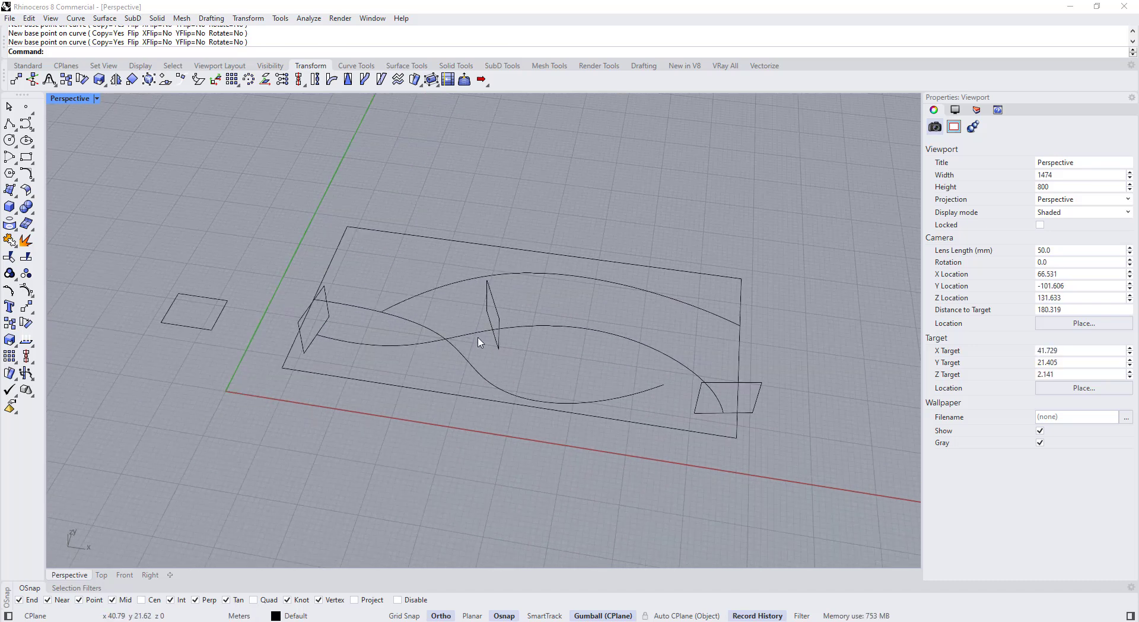
pyautogui.click(506, 381)
pyautogui.click(545, 276)
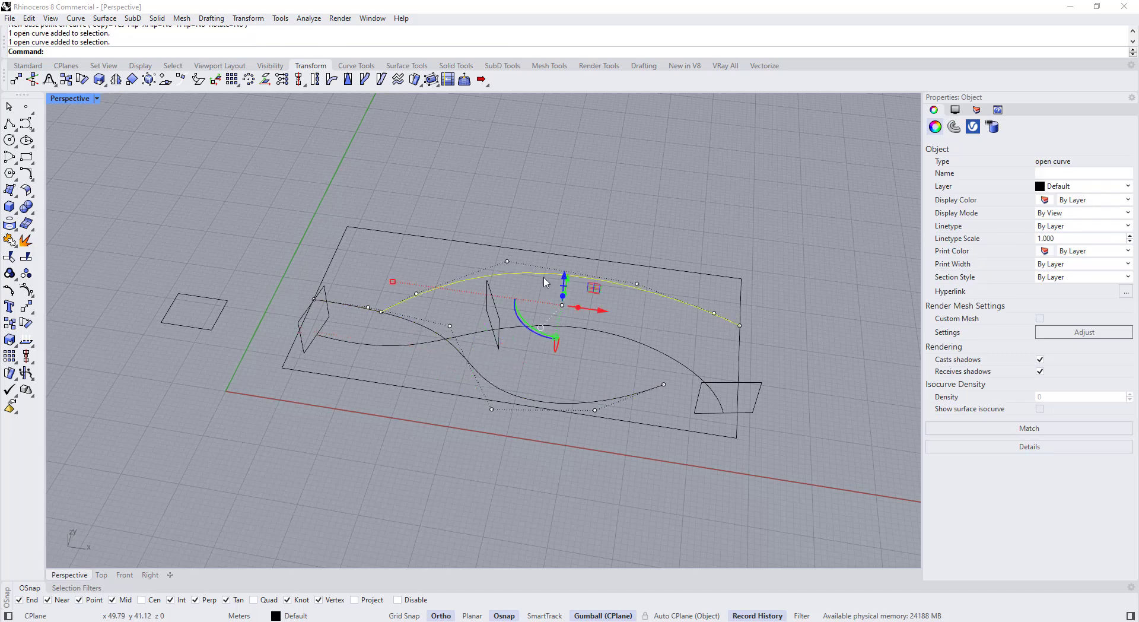
pyautogui.click(380, 281)
# Repeat Orient on Curve for the small rectangle, basing it on its lower edge's midpoint and choosing the S-shaped curve.
pyautogui.rightClick(359, 274)
pyautogui.click(216, 322)
pyautogui.rightClick(221, 337)
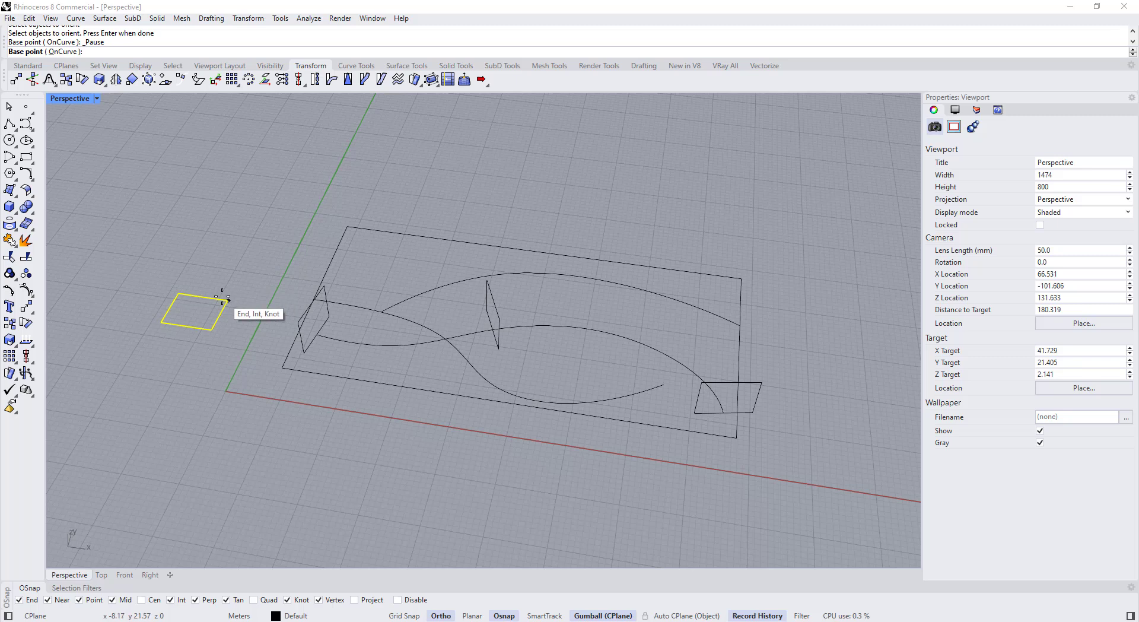
pyautogui.click(187, 328)
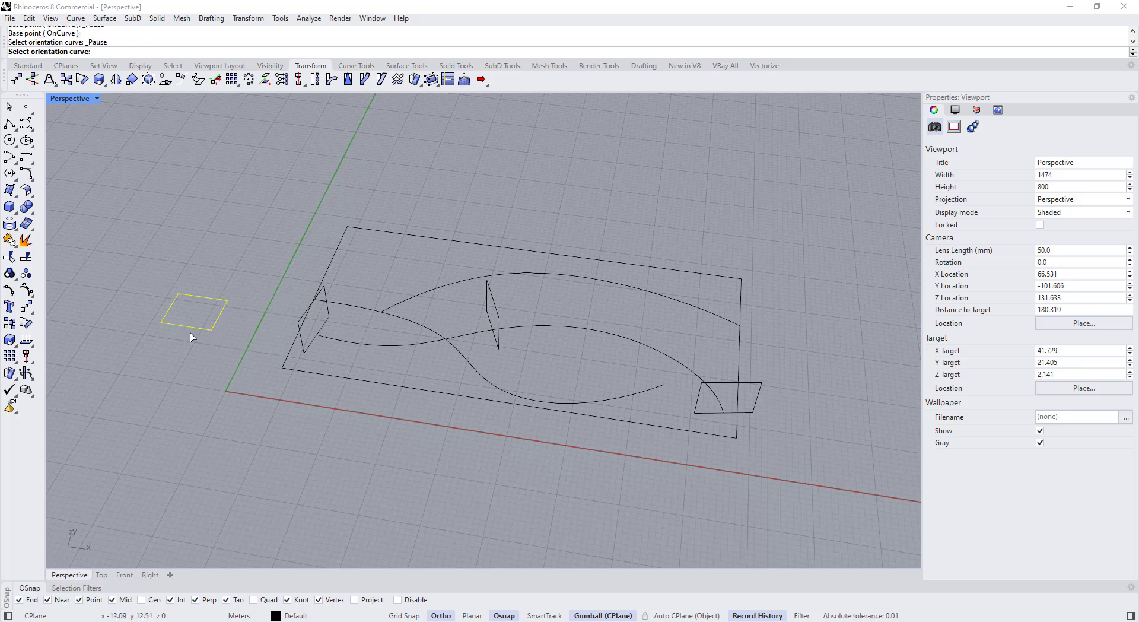
pyautogui.click(409, 318)
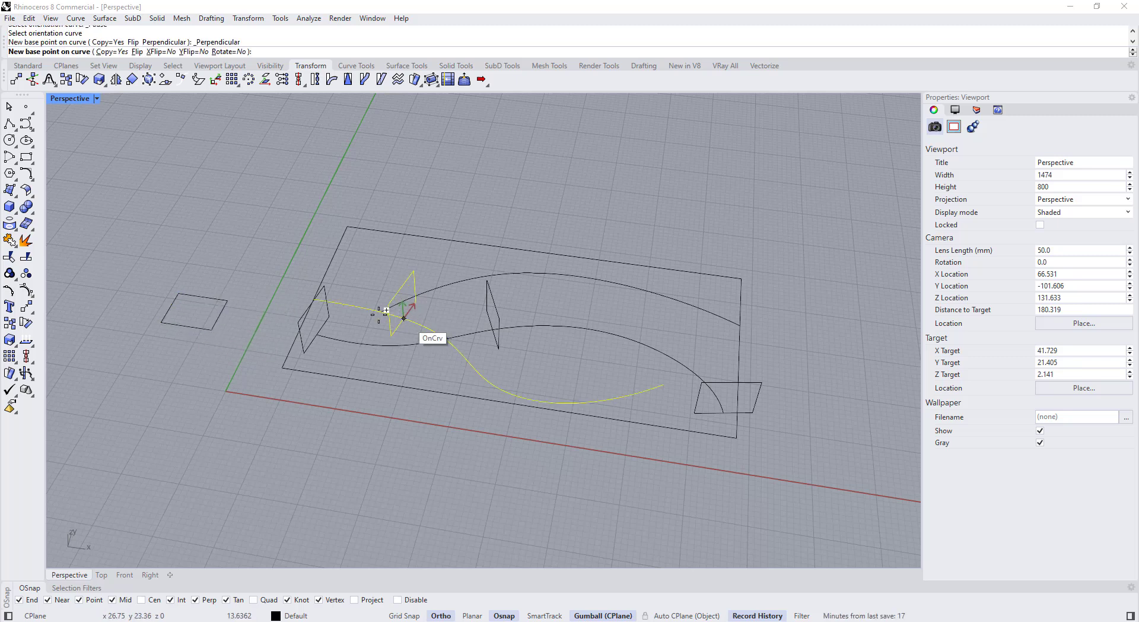
# Place perpendicular rectangle copies at both ends of the S-shaped curve and near its middle, just past the curve crossing.
pyautogui.moveTo(315, 301); pyautogui.dragTo(305, 330, button='right')
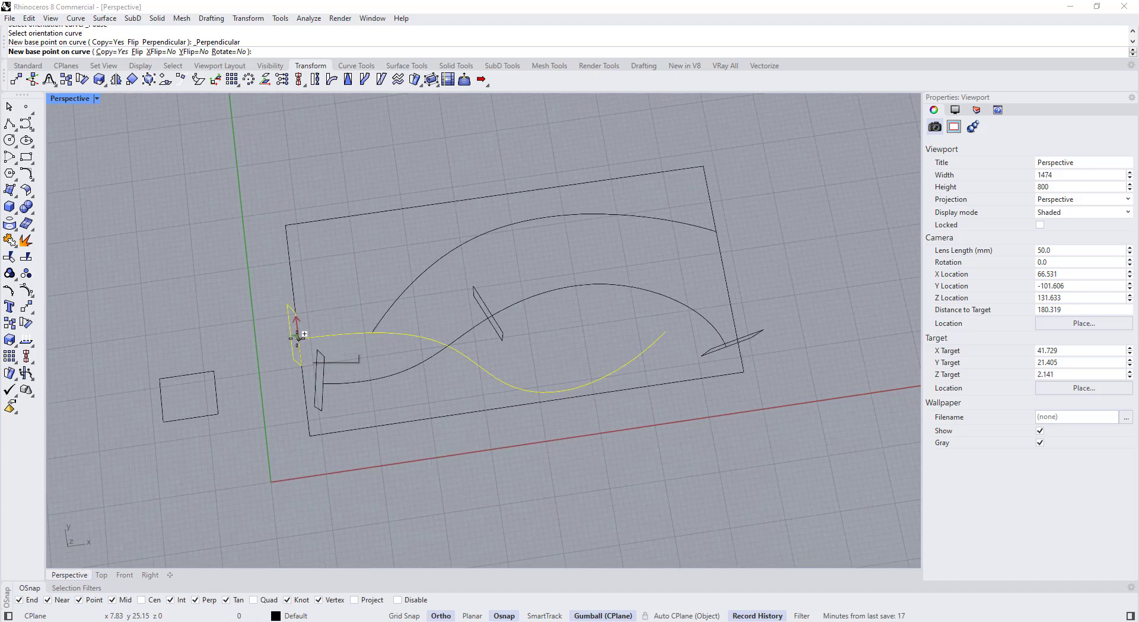
pyautogui.click(298, 336)
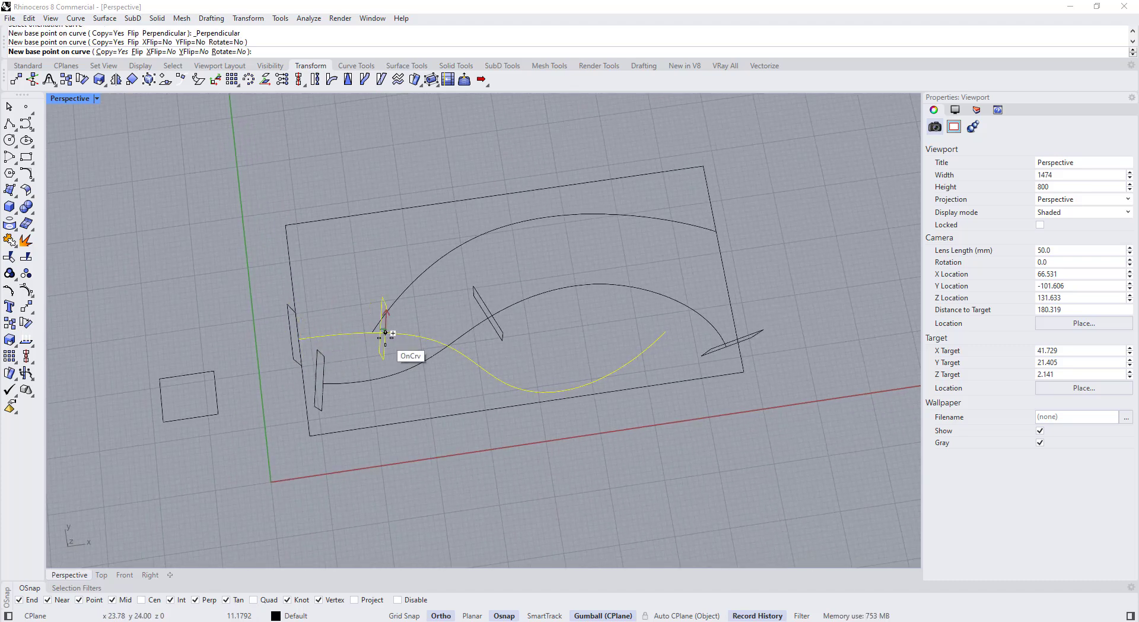
pyautogui.click(664, 332)
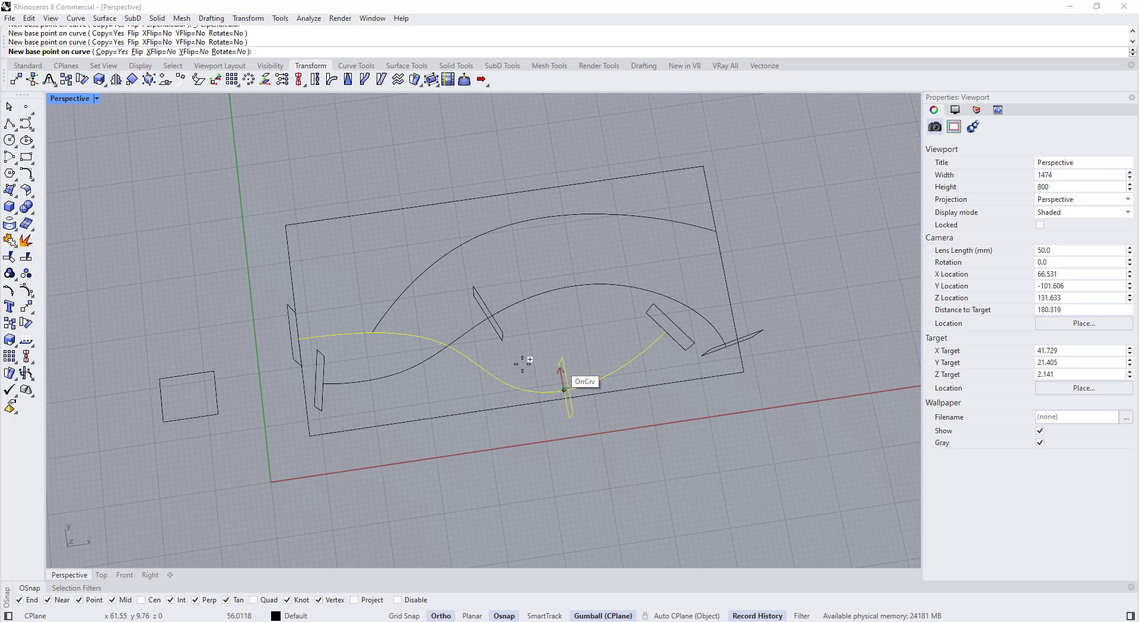
pyautogui.click(490, 370)
pyautogui.moveTo(513, 372); pyautogui.dragTo(565, 392, button='right')
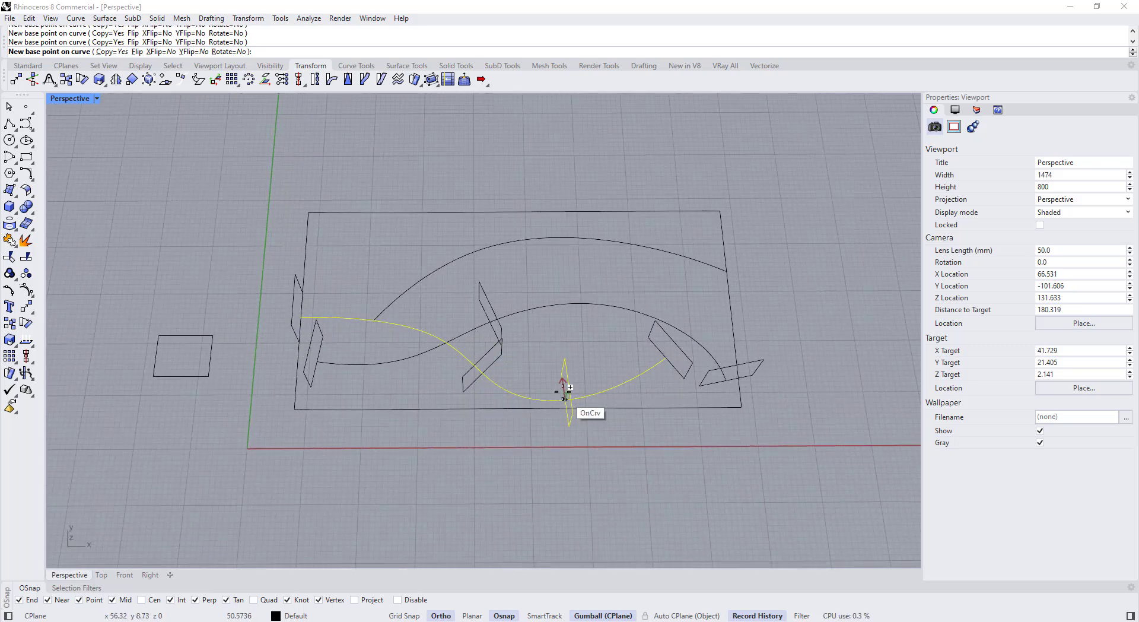
pyautogui.rightClick(564, 395)
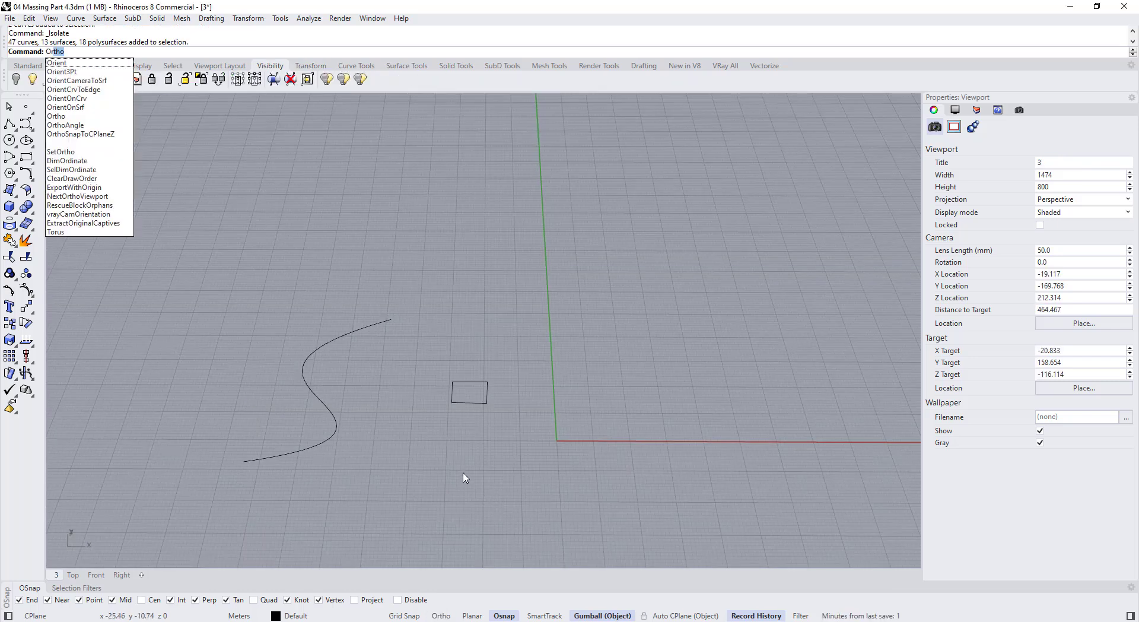
# In 04 Massing Part 4.3dm, start OrientOnCrv for the rectangle from its lower edge's midpoint onto the wavy curve.
pyautogui.click(67, 98)
pyautogui.click(474, 403)
pyautogui.press('Return')
pyautogui.click(467, 402)
pyautogui.click(306, 448)
# Apply the Perpendicular option so the rectangle stands upright across the wavy curve, and inspect its orientation.
pyautogui.moveTo(339, 440); pyautogui.dragTo(300, 461, button='right')
pyautogui.scroll(-8, 302, 460)
pyautogui.scroll(3, 302, 458)
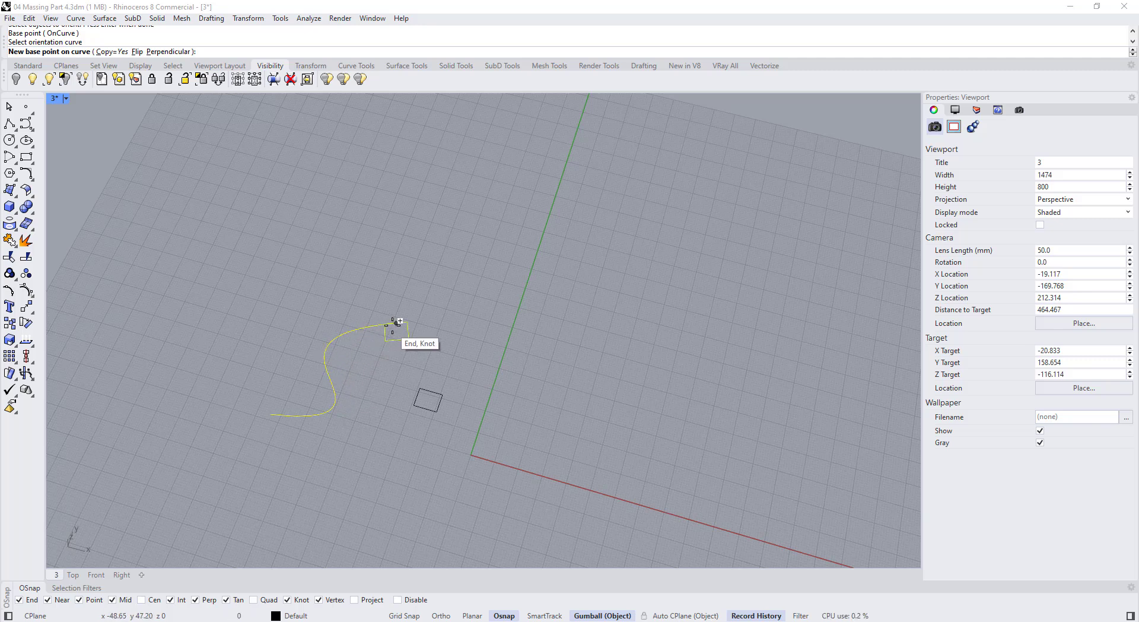
pyautogui.click(161, 54)
pyautogui.moveTo(303, 422); pyautogui.dragTo(403, 279, button='right')
pyautogui.scroll(5, 402, 280)
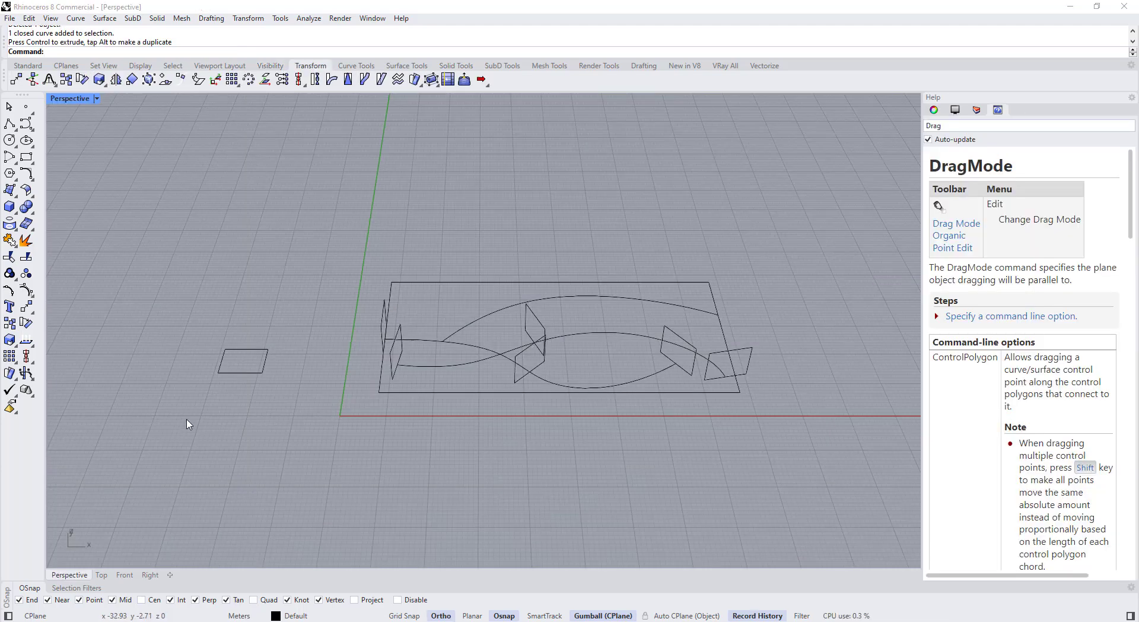
# Back in the building model, start Orient on Curve for the small rectangle from its lower edge's midpoint onto the upper arched curve.
pyautogui.click(180, 79)
pyautogui.click(264, 368)
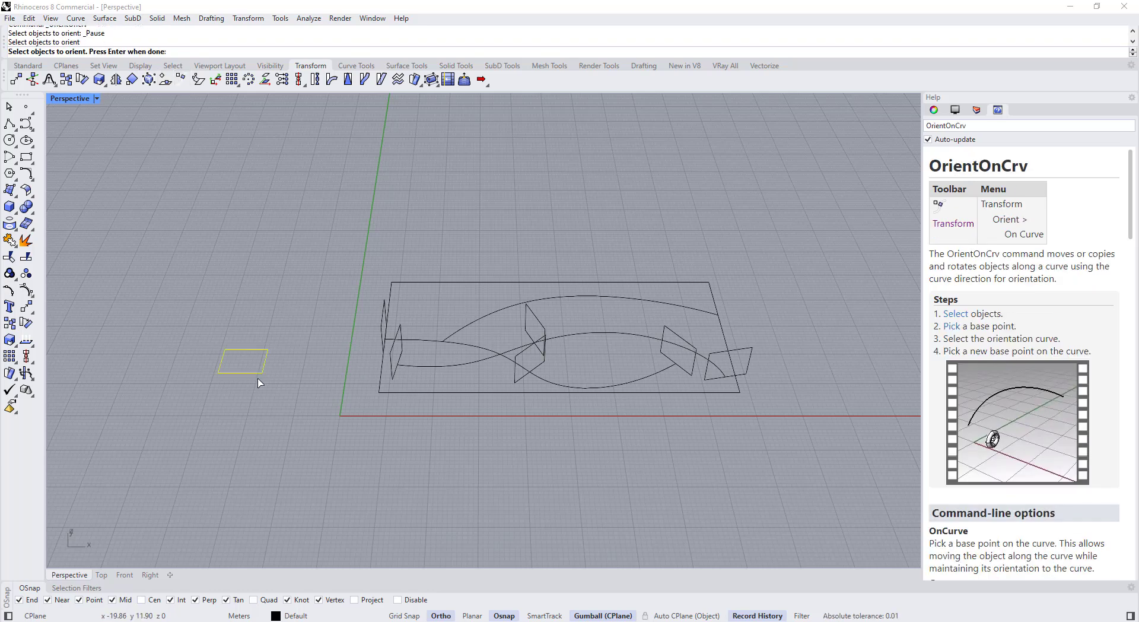
pyautogui.press('Return')
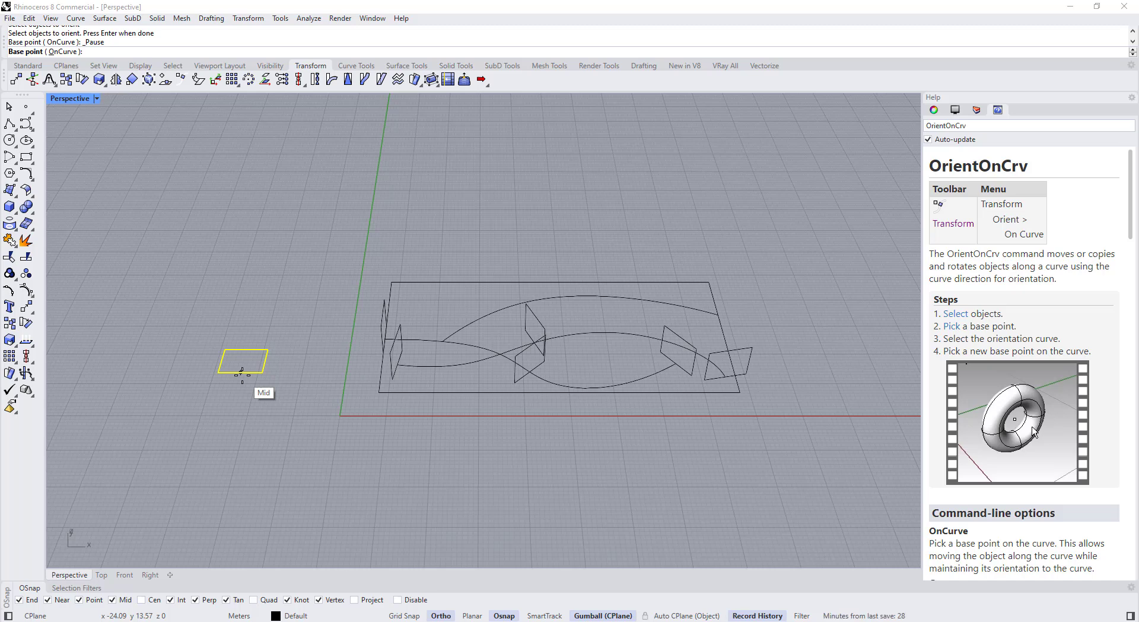
pyautogui.click(242, 374)
pyautogui.click(449, 339)
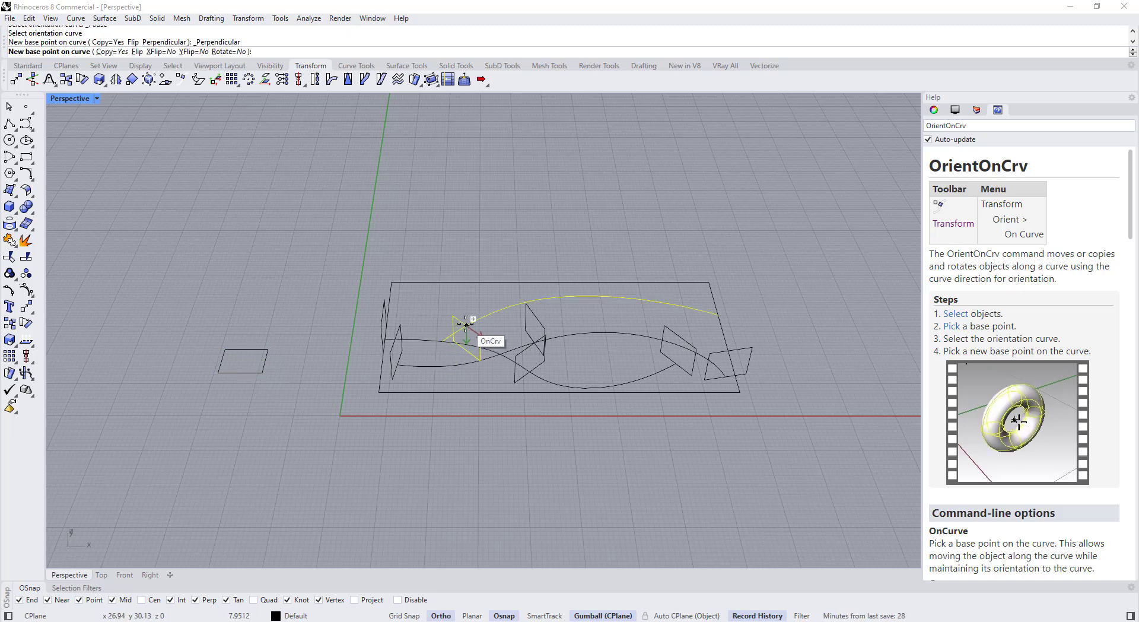
# Set YFlip=Yes and place perpendicular rectangle copies at the arched curve's left end, near its crest and at its right end.
pyautogui.moveTo(475, 323); pyautogui.dragTo(468, 350, button='right')
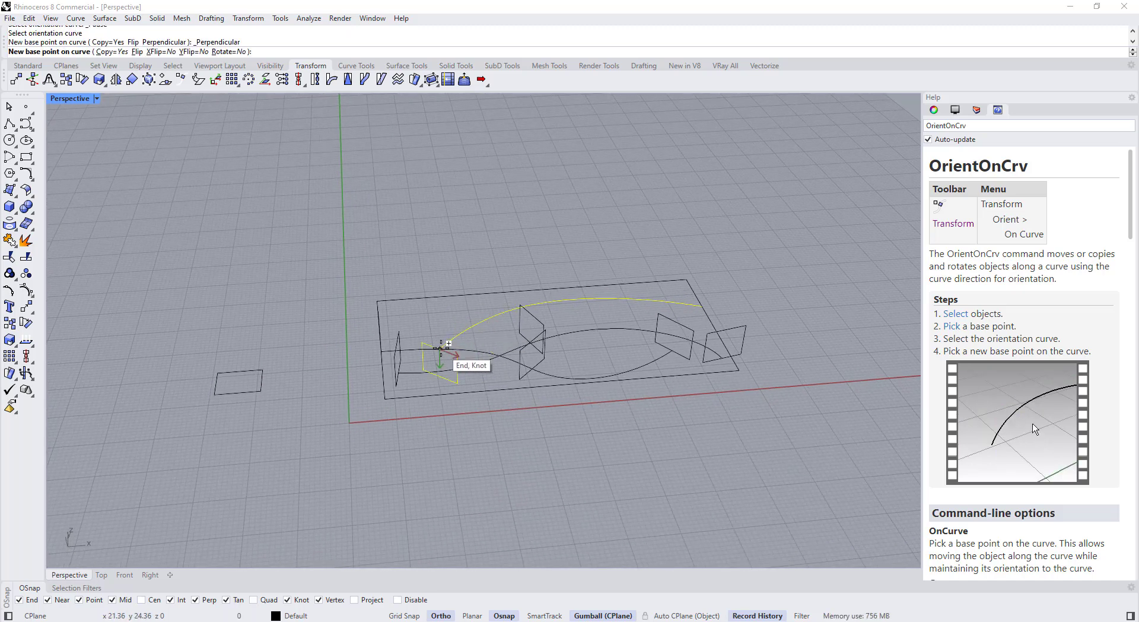
pyautogui.click(191, 52)
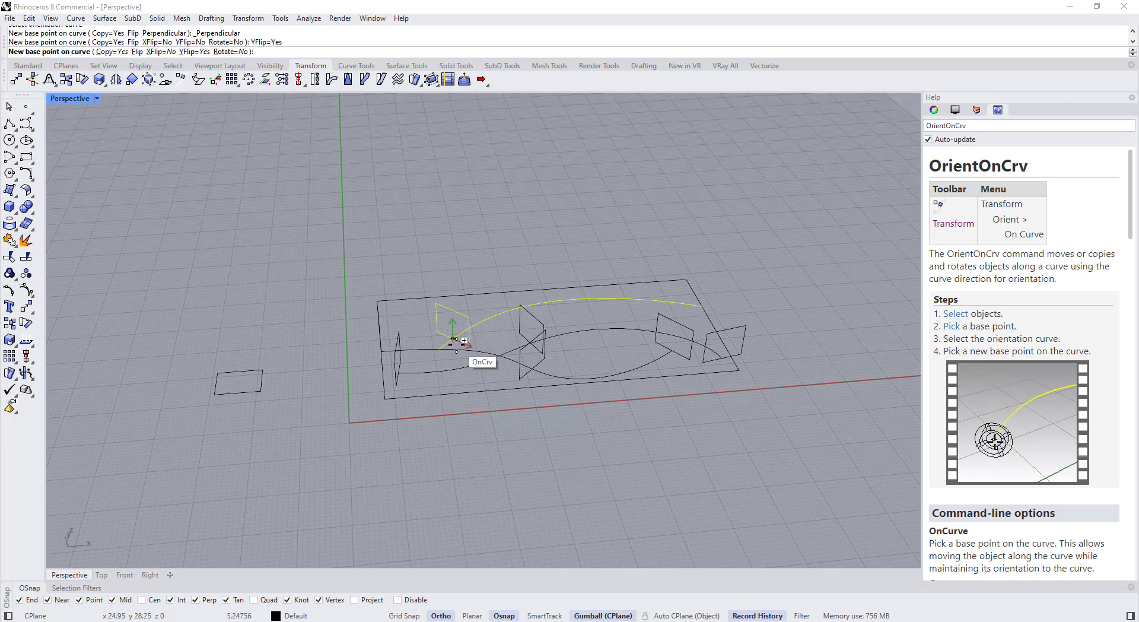
pyautogui.moveTo(445, 359); pyautogui.dragTo(448, 380, button='right')
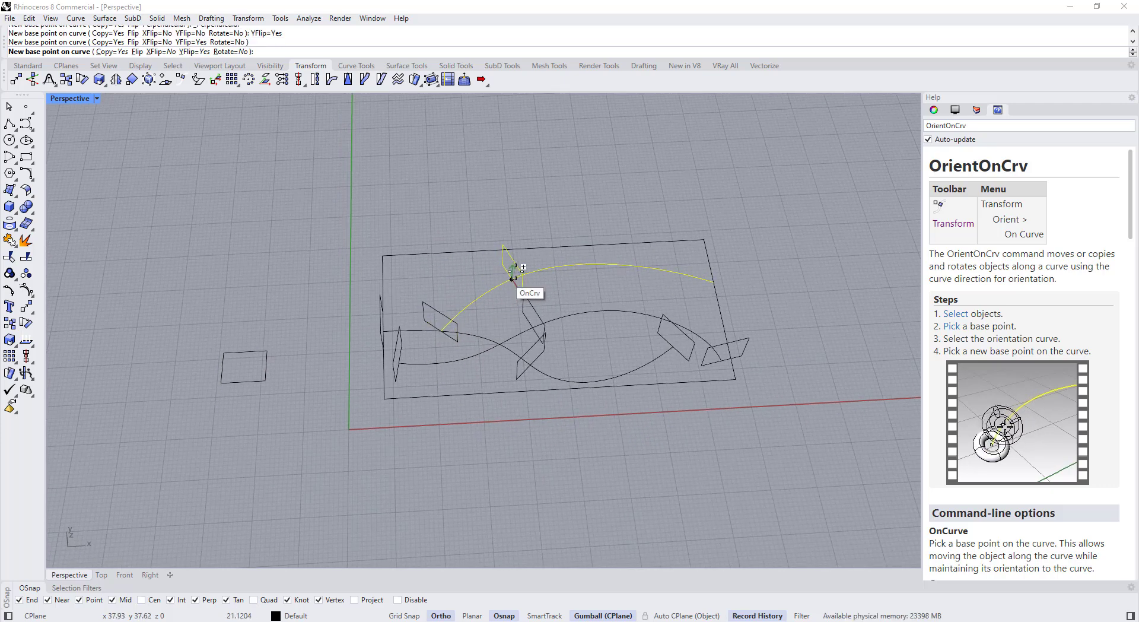
pyautogui.click(565, 265)
pyautogui.click(714, 284)
pyautogui.press('Return')
# Start a one-rail sweep and check that Always Record History and Update Children are enabled in the history options.
pyautogui.moveTo(661, 419); pyautogui.dragTo(492, 396, button='right')
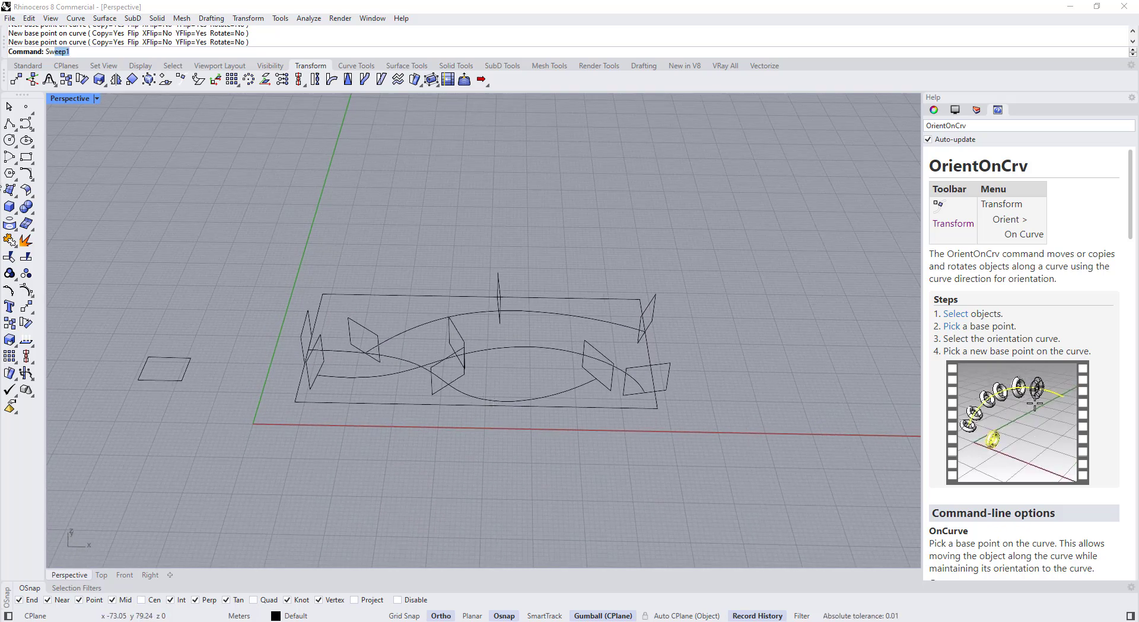
pyautogui.click(16, 197)
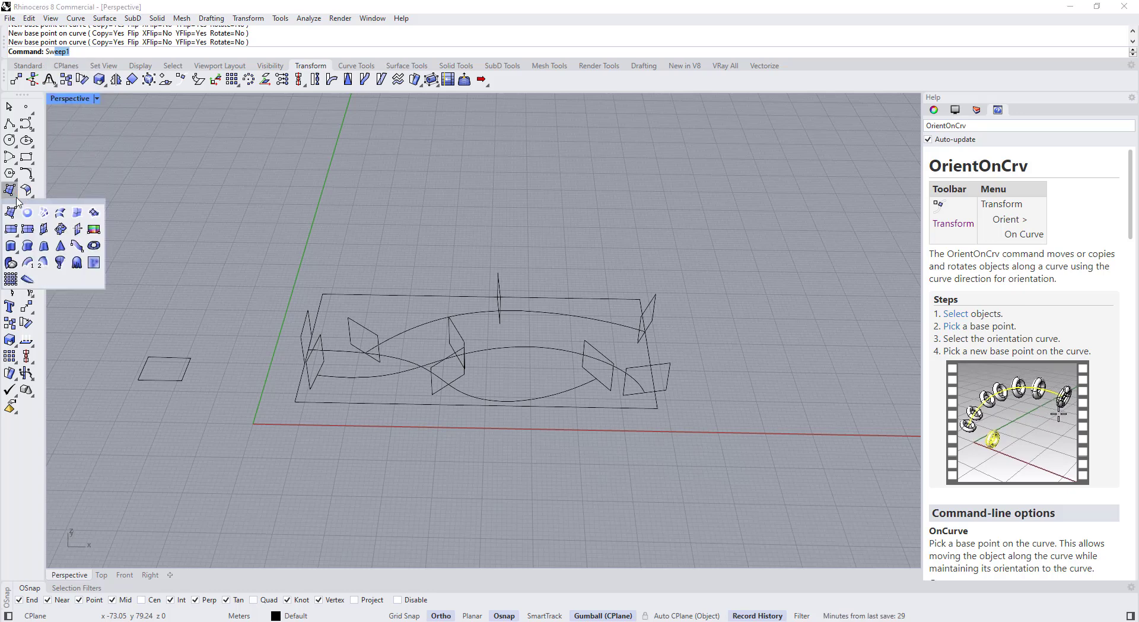
pyautogui.click(28, 263)
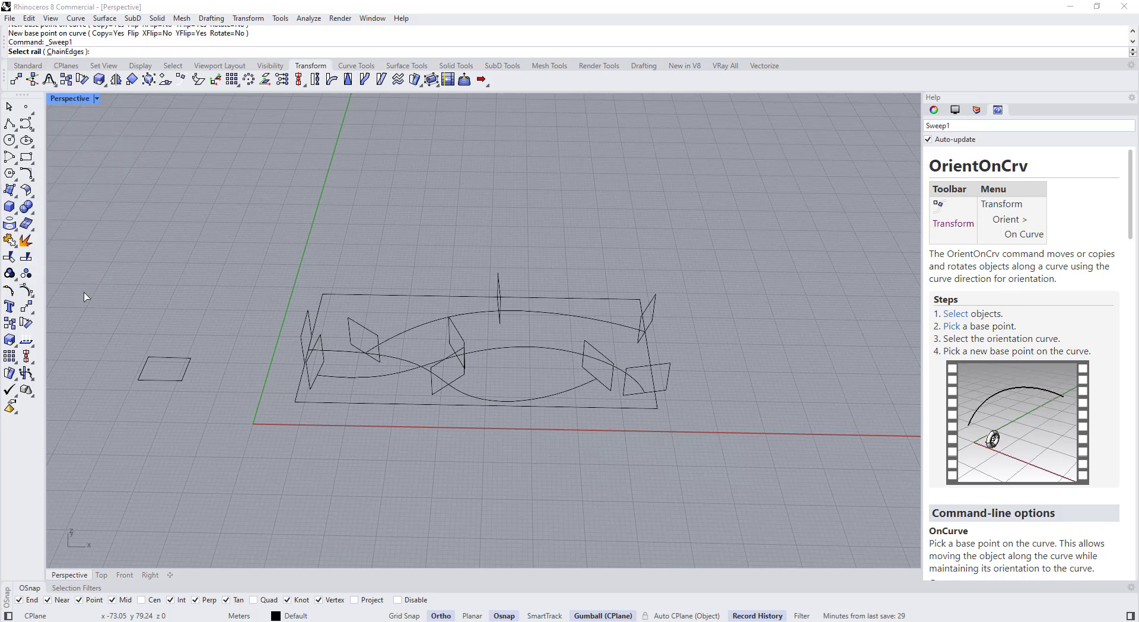
pyautogui.moveTo(391, 338); pyautogui.dragTo(399, 355, button='right')
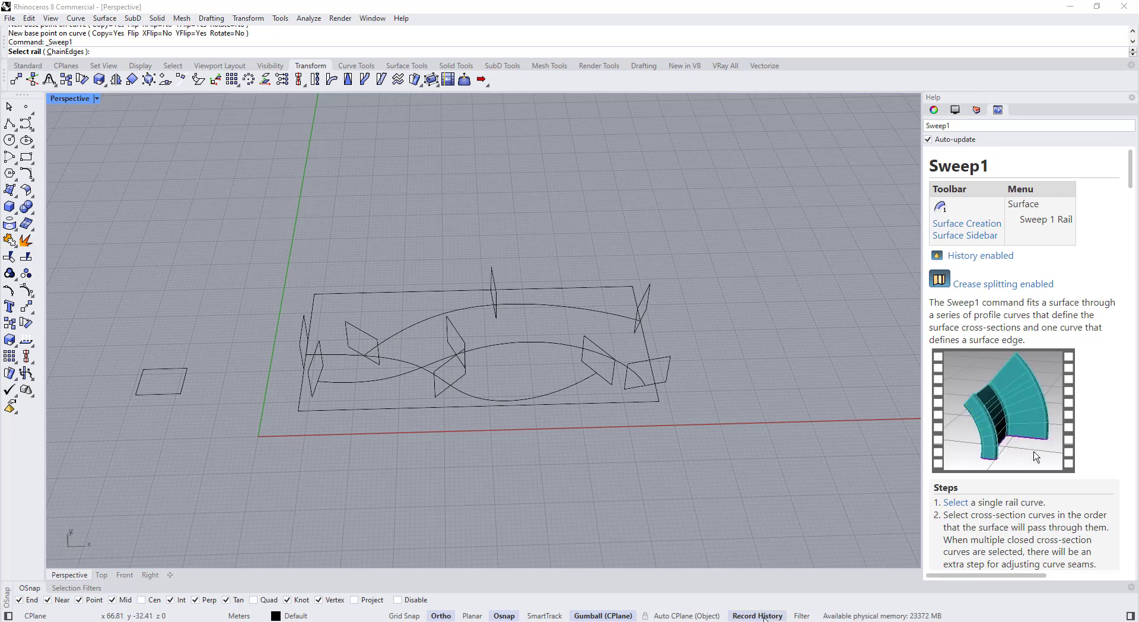
pyautogui.rightClick(764, 617)
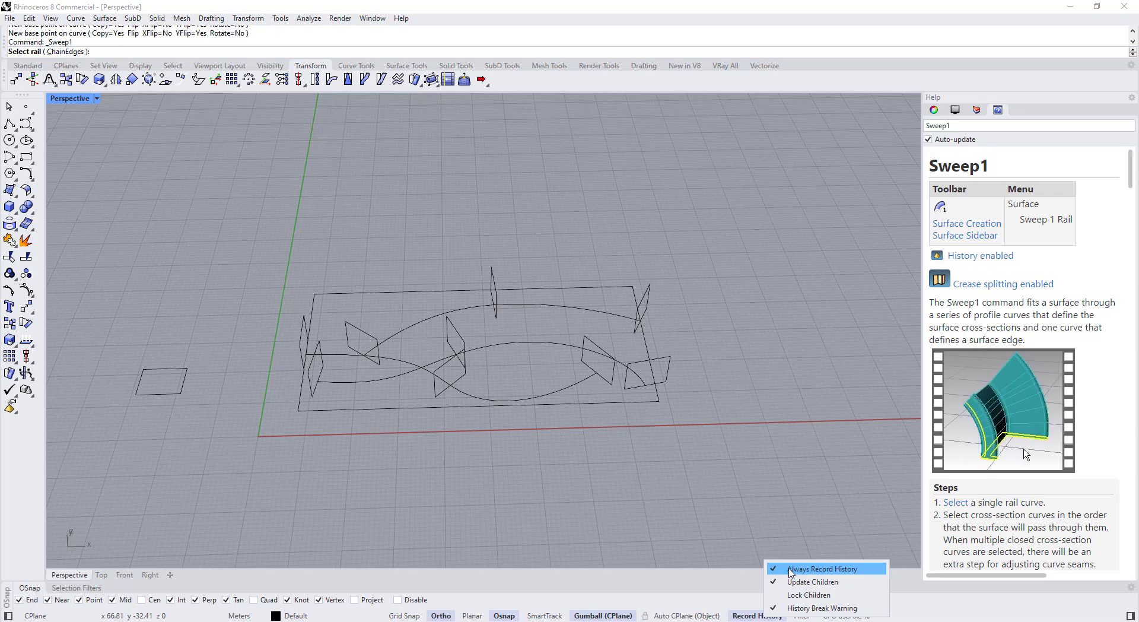
pyautogui.click(739, 605)
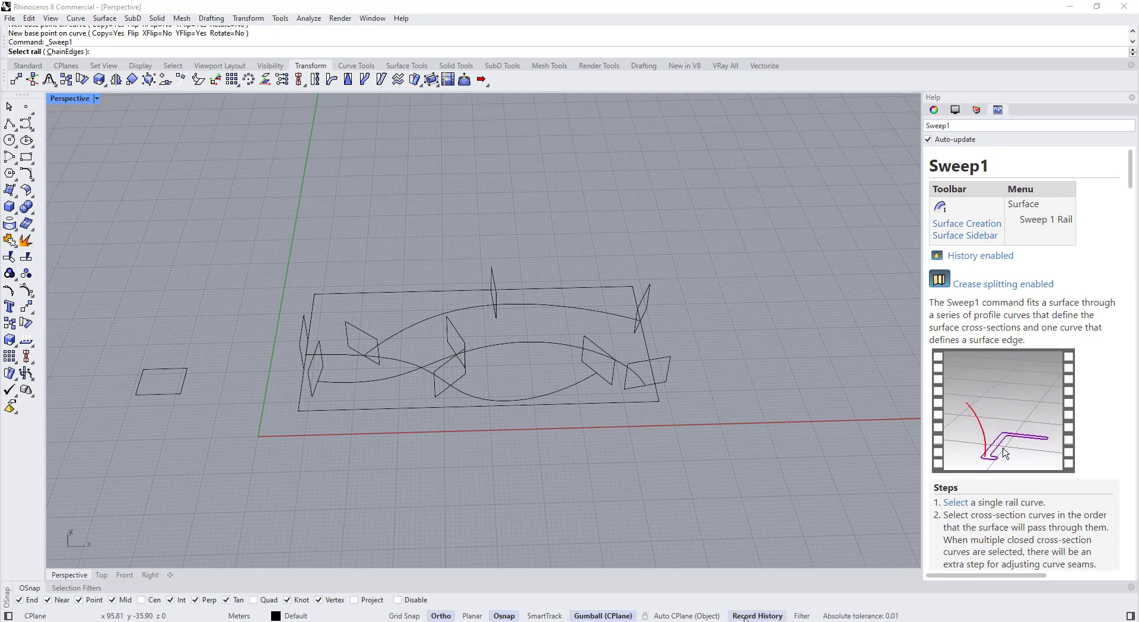
pyautogui.rightClick(744, 618)
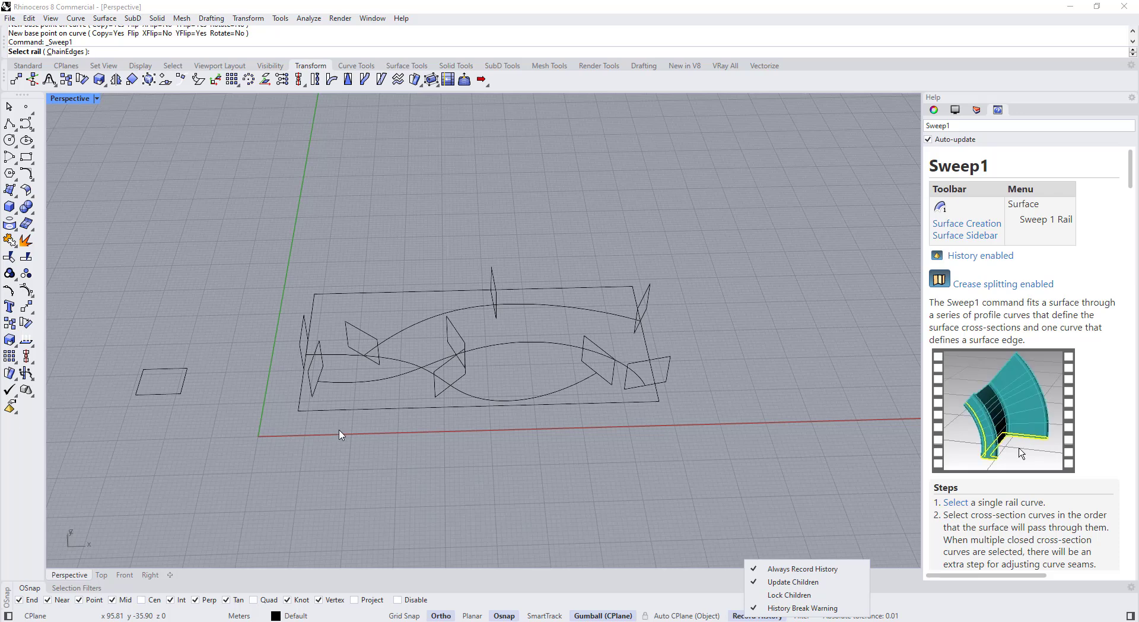
# Sweep the three perpendicular rectangles along the upper arched curve, keeping the default seams, Freeform frame style and unchanged cross sections.
pyautogui.scroll(3, 403, 332)
pyautogui.scroll(-2, 356, 347)
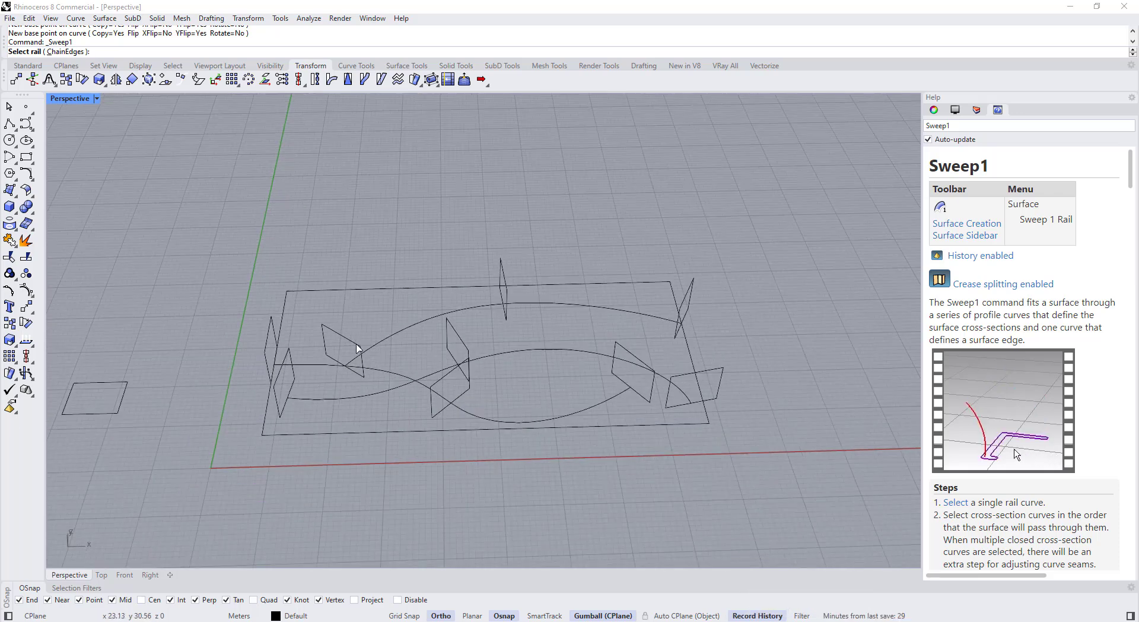
pyautogui.moveTo(376, 394)
pyautogui.mouseDown(button='right')
pyautogui.moveTo(372, 356)
pyautogui.moveTo(374, 381)
pyautogui.mouseUp(button='right')
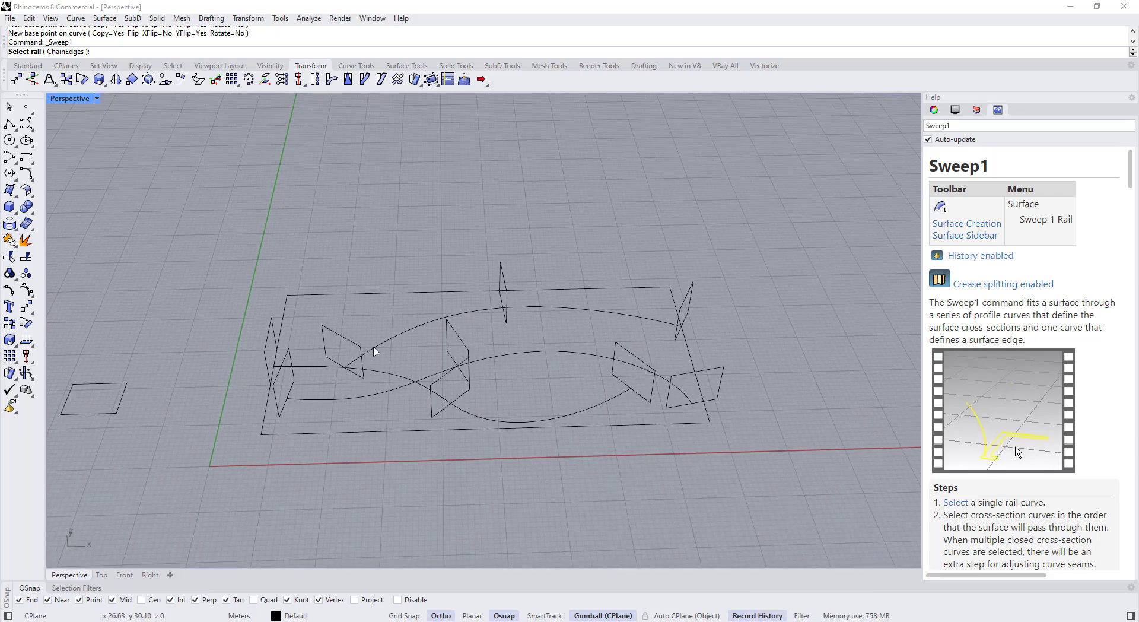
pyautogui.click(372, 353)
pyautogui.click(343, 341)
pyautogui.click(505, 279)
pyautogui.click(689, 296)
pyautogui.press('Return')
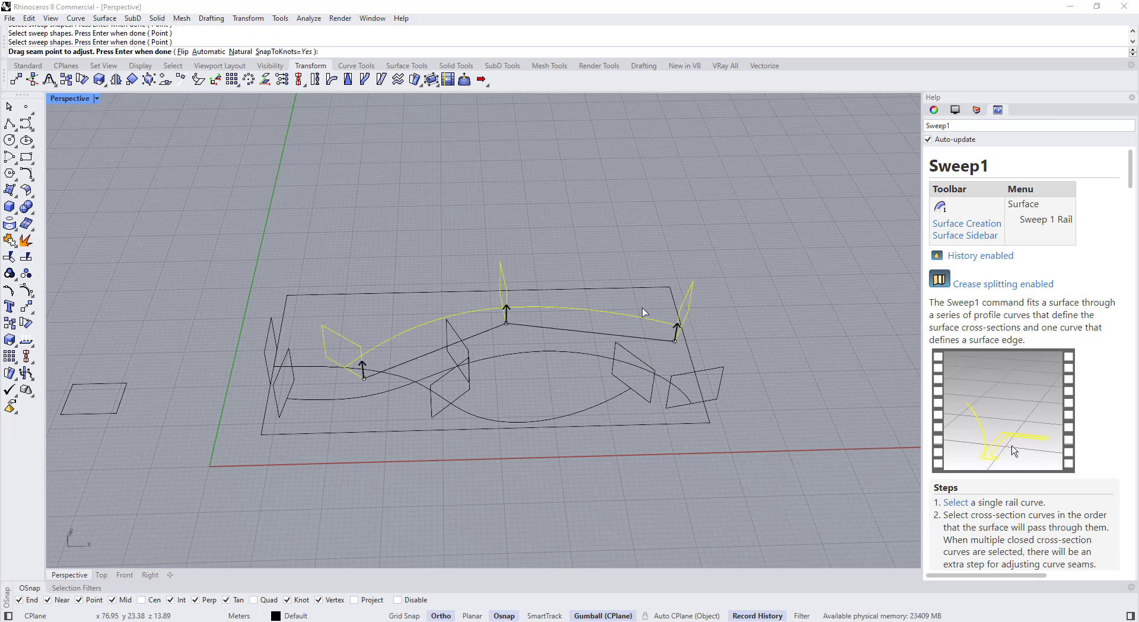
pyautogui.press('Return')
pyautogui.keyDown('shift'); pyautogui.moveTo(648, 382); pyautogui.dragTo(786, 396, button='right'); pyautogui.keyUp('shift')
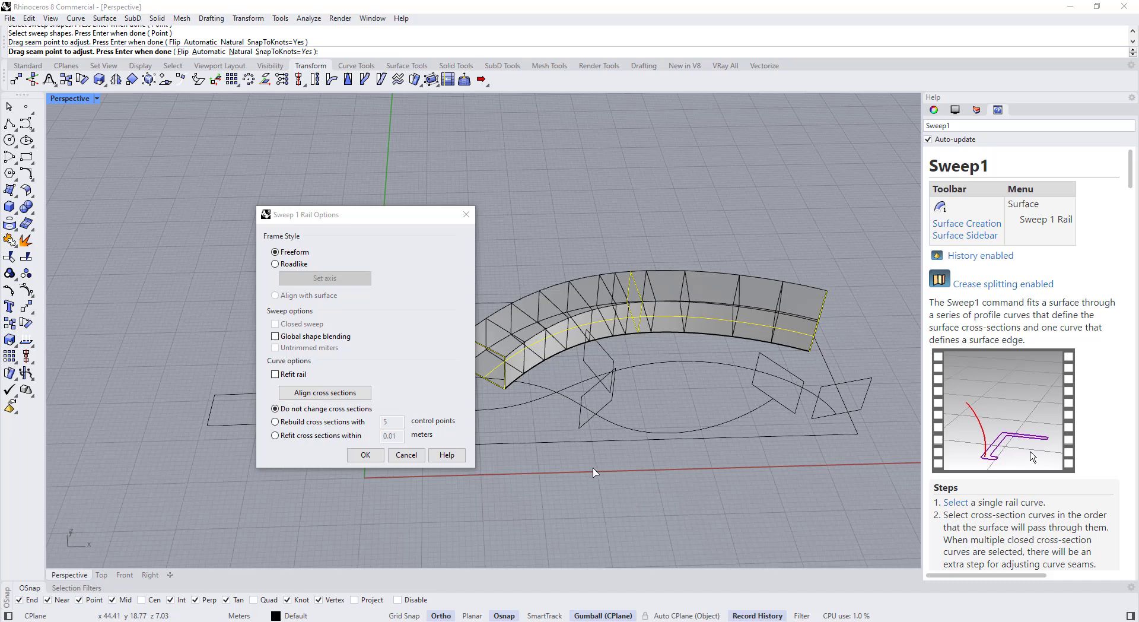
pyautogui.press('Return')
# Turn off the surface isocurve display for the swept arched volume.
pyautogui.click(554, 354)
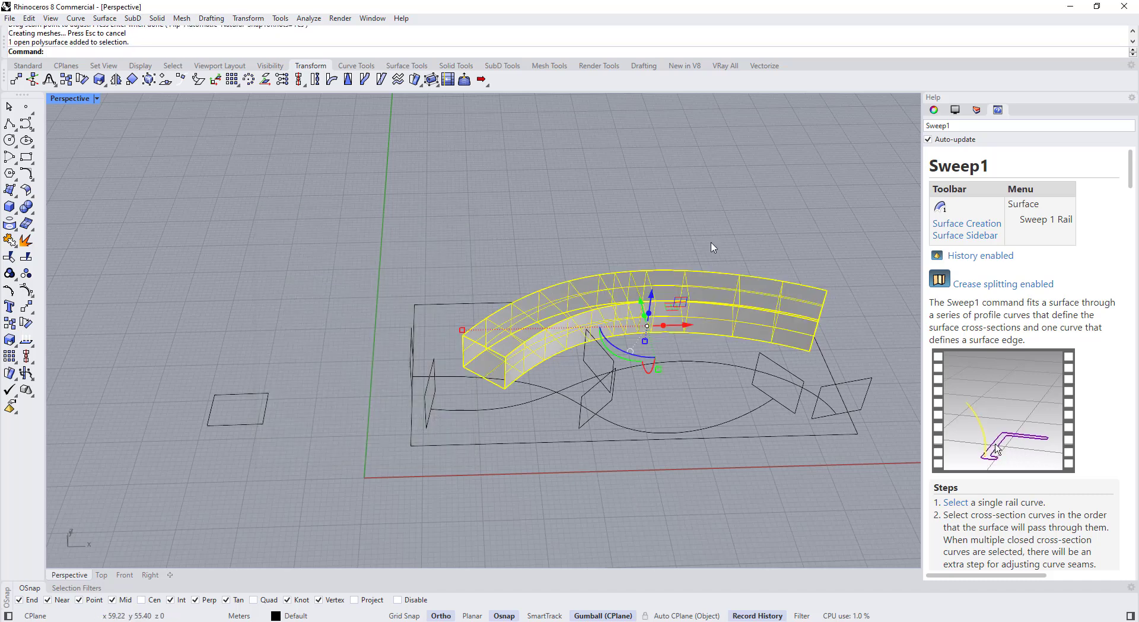
pyautogui.click(935, 111)
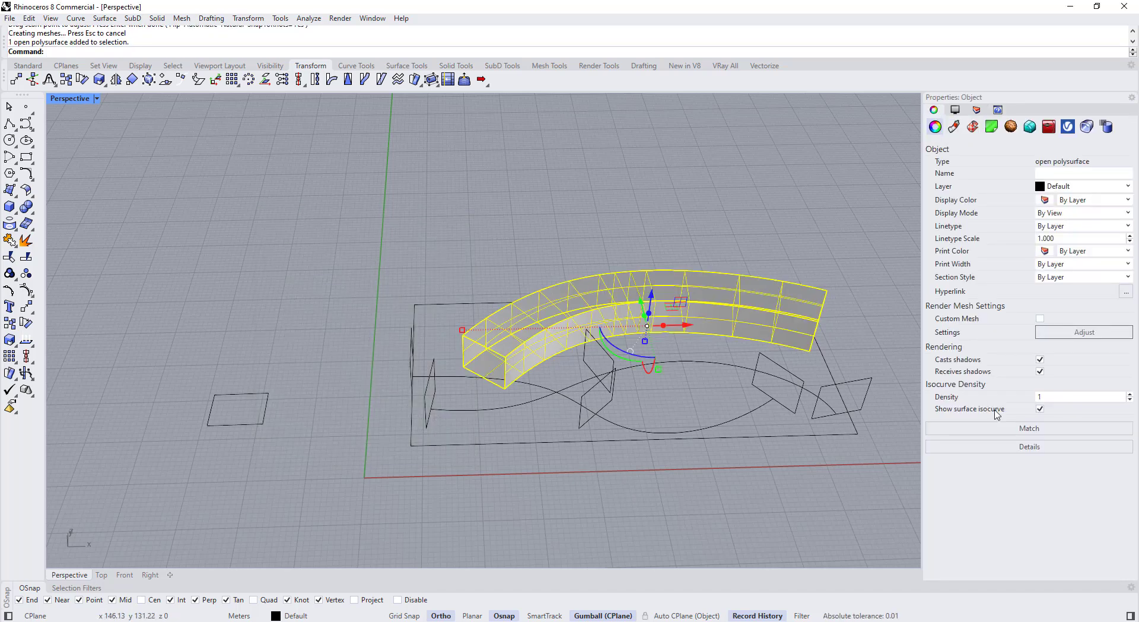
pyautogui.click(1039, 409)
pyautogui.click(627, 447)
pyautogui.moveTo(627, 448); pyautogui.dragTo(554, 427, button='right')
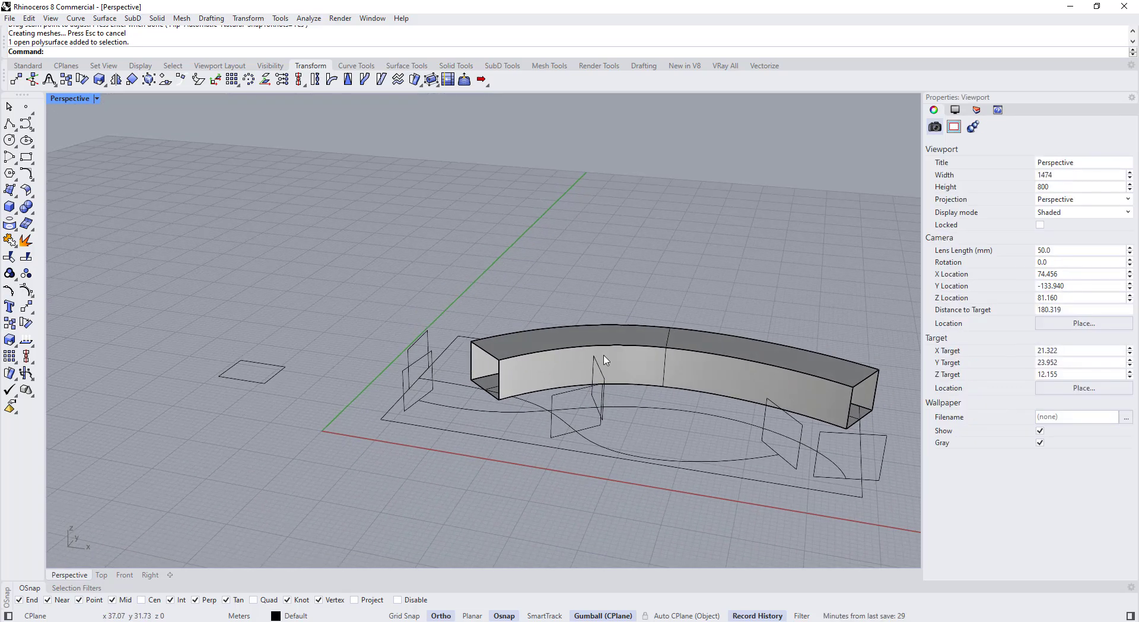
# Raise the inner lower corner point of the arched volume's middle rectangle and accept the history warning.
pyautogui.scroll(2, 657, 345)
pyautogui.click(671, 364)
pyautogui.moveTo(689, 381); pyautogui.dragTo(722, 417, button='right')
pyautogui.scroll(4, 722, 417)
pyautogui.moveTo(626, 380)
pyautogui.mouseDown(button='right')
pyautogui.moveTo(638, 335)
pyautogui.moveTo(617, 396)
pyautogui.mouseUp(button='right')
pyautogui.click(626, 426)
pyautogui.moveTo(626, 385); pyautogui.dragTo(610, 370)
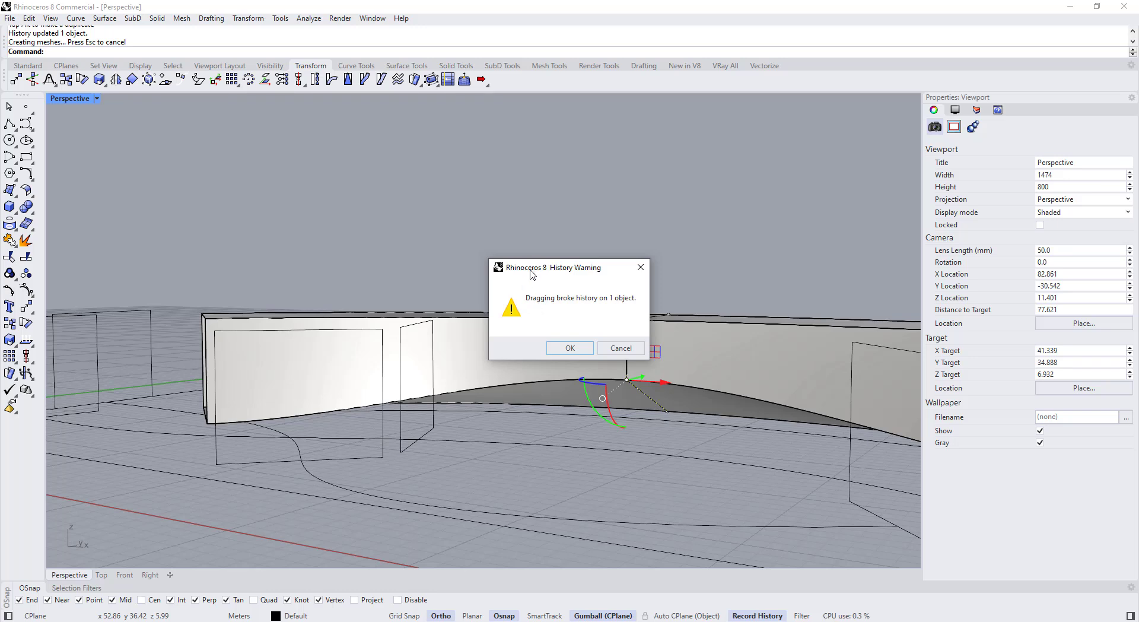
pyautogui.moveTo(531, 272); pyautogui.dragTo(525, 278)
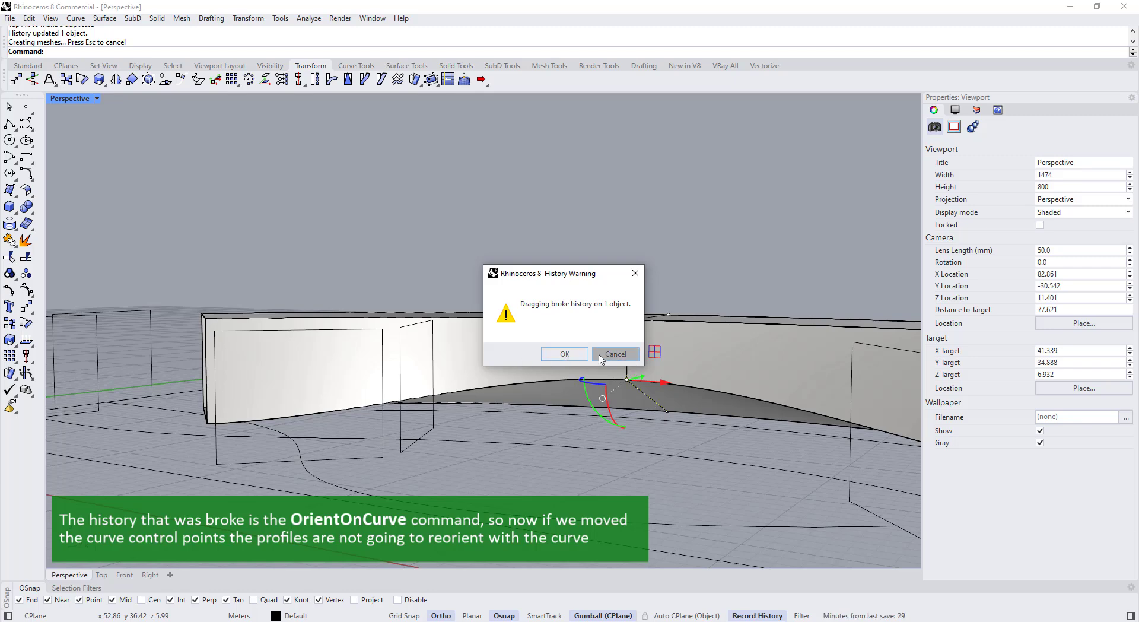
pyautogui.click(564, 353)
# Move the outer lower corner of that middle rectangle vertically by about 4.42 m, level with the raised inner corner.
pyautogui.moveTo(564, 356); pyautogui.dragTo(540, 433, button='right')
pyautogui.click(500, 425)
pyautogui.click(525, 449)
pyautogui.click(559, 439)
pyautogui.write('Move')
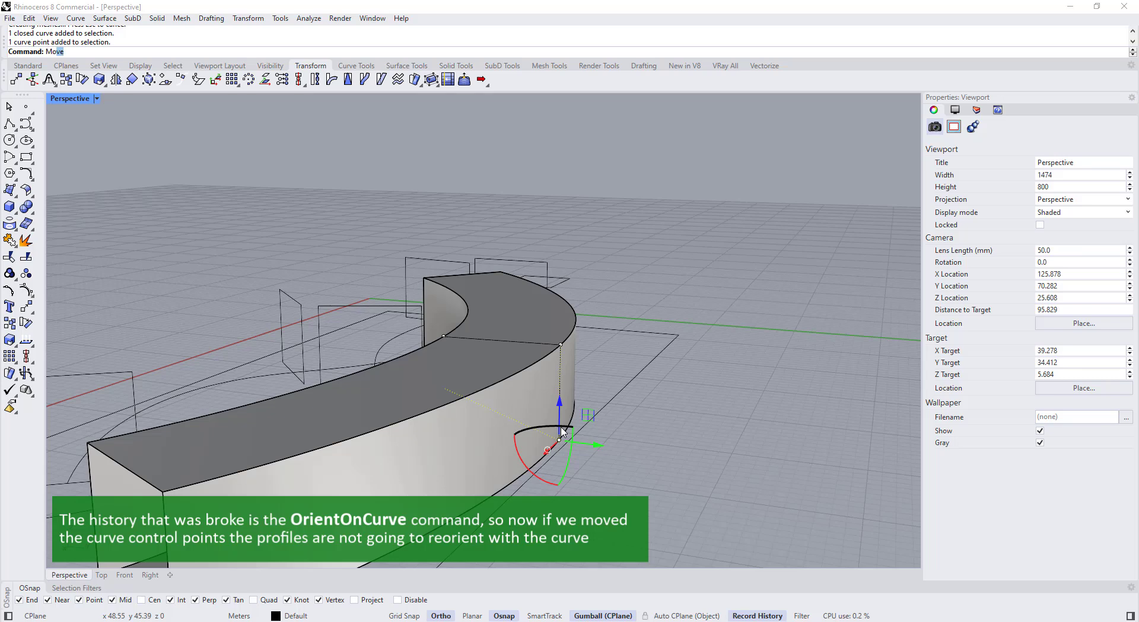
pyautogui.press('Return')
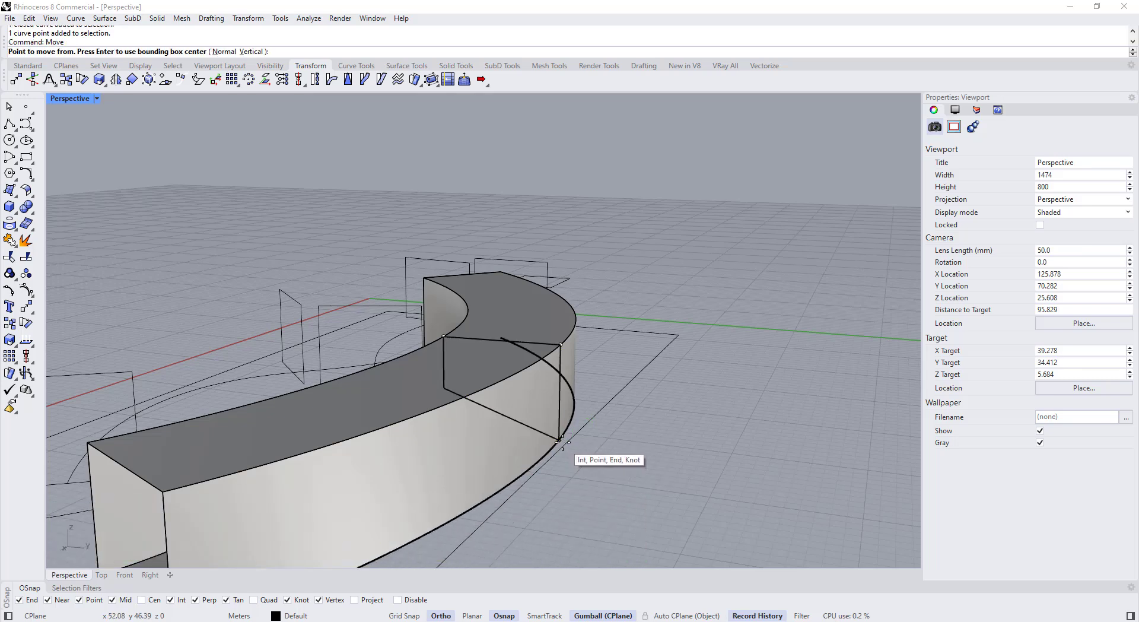
pyautogui.write('v')
pyautogui.press('Return')
pyautogui.click(559, 440)
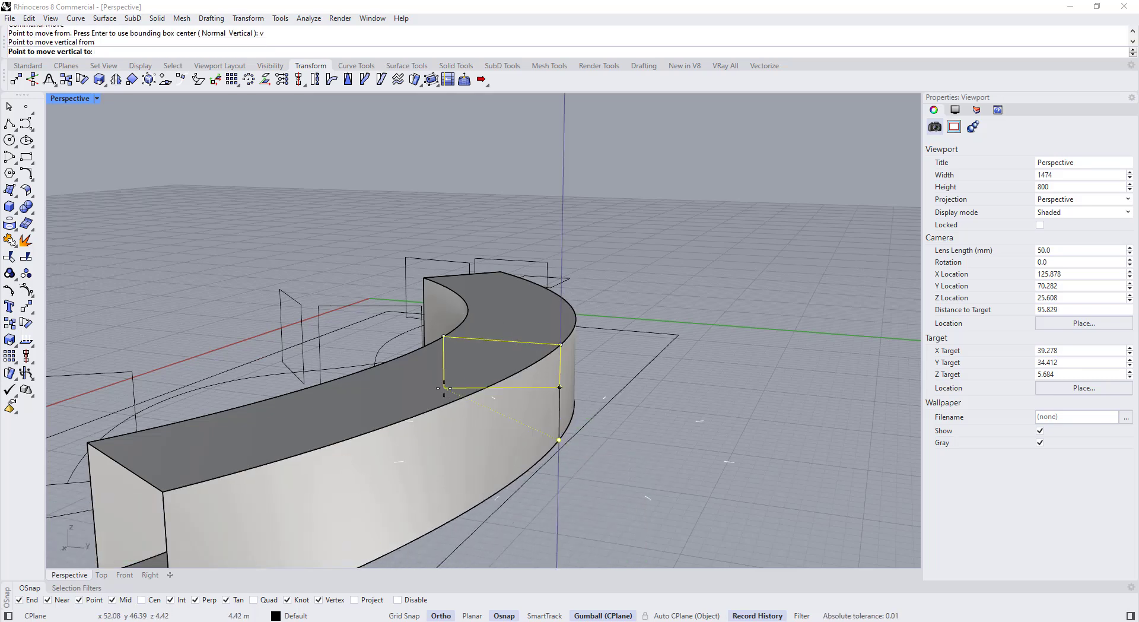
pyautogui.moveTo(415, 406); pyautogui.dragTo(587, 391, button='right')
pyautogui.click(594, 371)
pyautogui.click(570, 281)
pyautogui.scroll(-6, 563, 296)
pyautogui.moveTo(564, 296); pyautogui.dragTo(447, 379, button='right')
pyautogui.click(451, 374)
pyautogui.click(503, 358)
pyautogui.click(594, 366)
pyautogui.click(598, 407)
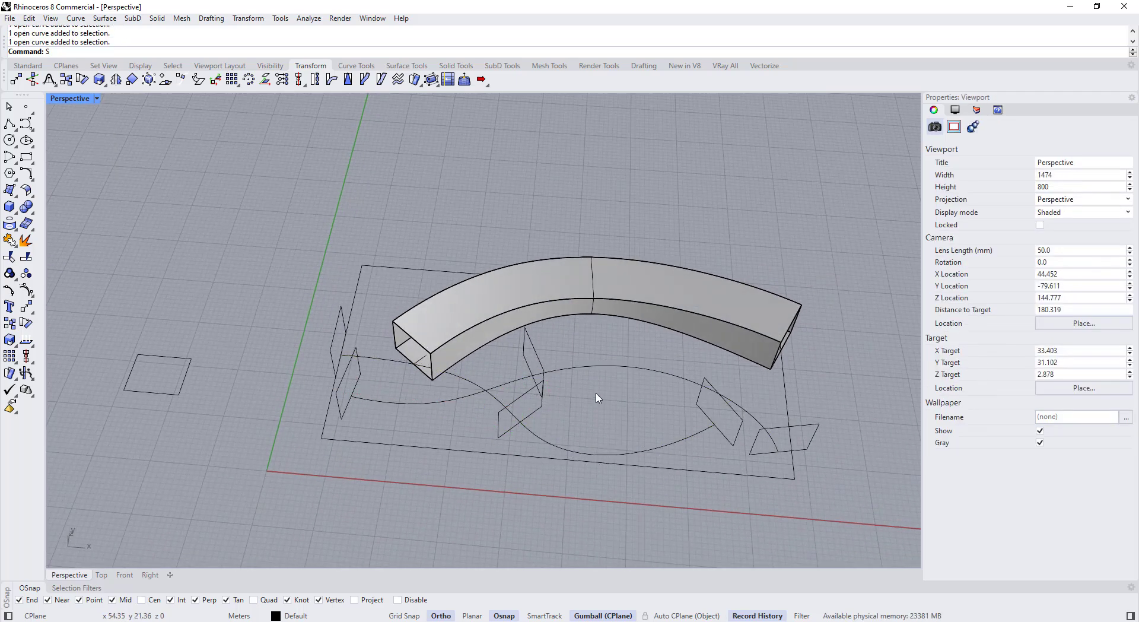
pyautogui.press('Return')
pyautogui.click(496, 399)
pyautogui.press('Escape')
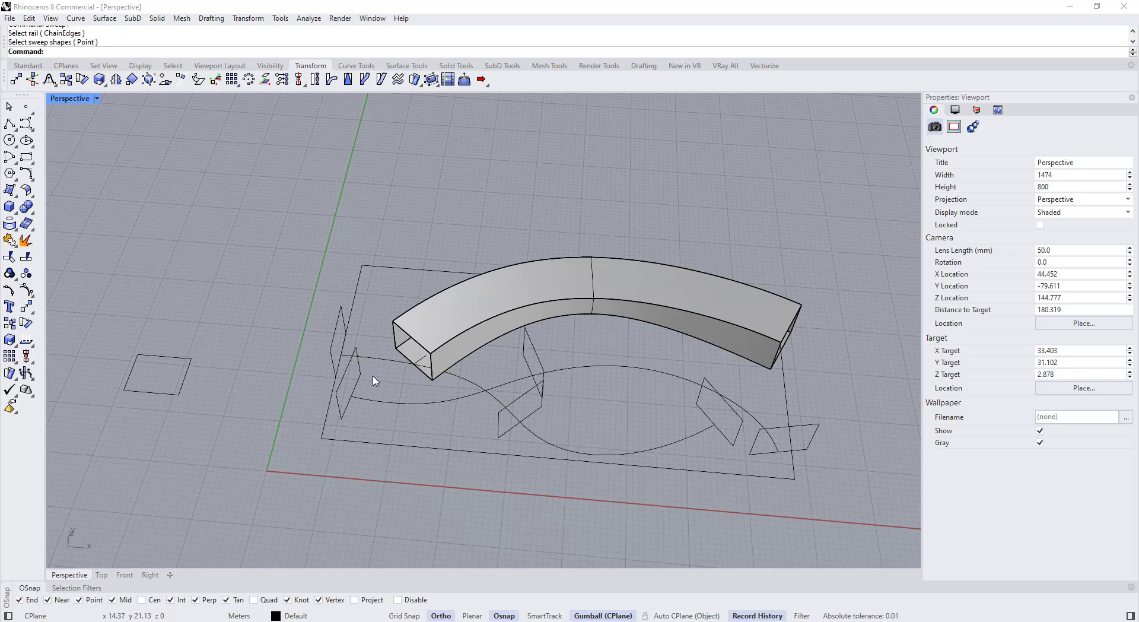
# Sweep the three rectangles along the wavy curve that bulges toward the front, accepting the default seams and sweep options.
pyautogui.moveTo(471, 381); pyautogui.dragTo(475, 355, button='right')
pyautogui.moveTo(569, 370); pyautogui.dragTo(571, 389, button='right')
pyautogui.press('Return')
pyautogui.click(378, 361)
pyautogui.click(343, 346)
pyautogui.click(502, 415)
pyautogui.click(716, 415)
pyautogui.press('Return')
pyautogui.press('Return')
pyautogui.press('Return')
# Sweep the three rectangles along the remaining wavy curve that bows toward the arched volume, accepting the default seams and options.
pyautogui.moveTo(503, 415); pyautogui.dragTo(471, 422, button='right')
pyautogui.scroll(-2, 475, 415)
pyautogui.scroll(4, 403, 391)
pyautogui.press('Return')
pyautogui.click(396, 402)
pyautogui.moveTo(396, 402); pyautogui.dragTo(318, 366, button='right')
pyautogui.moveTo(487, 380); pyautogui.dragTo(553, 440, button='right')
pyautogui.click(484, 392)
pyautogui.scroll(-5, 484, 391)
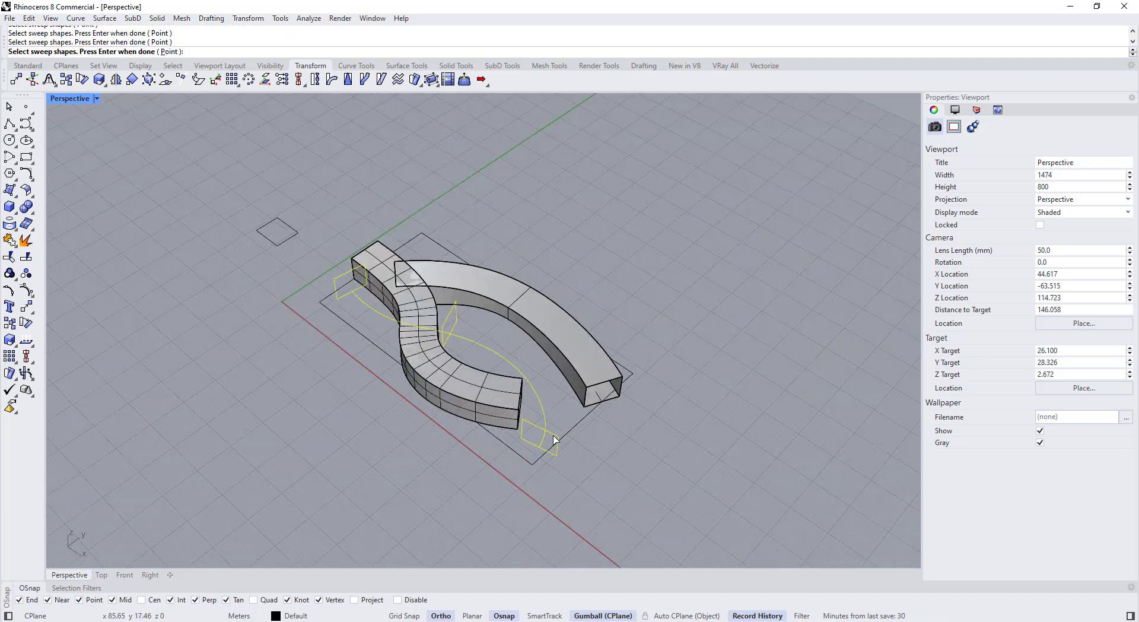
pyautogui.click(555, 439)
pyautogui.press('Return')
pyautogui.press('Return')
pyautogui.moveTo(416, 214); pyautogui.dragTo(287, 218)
pyautogui.click(236, 459)
# Turn off the surface isocurve display for both wavy swept volumes.
pyautogui.moveTo(356, 415); pyautogui.dragTo(447, 380, button='right')
pyautogui.scroll(5, 447, 368)
pyautogui.click(447, 367)
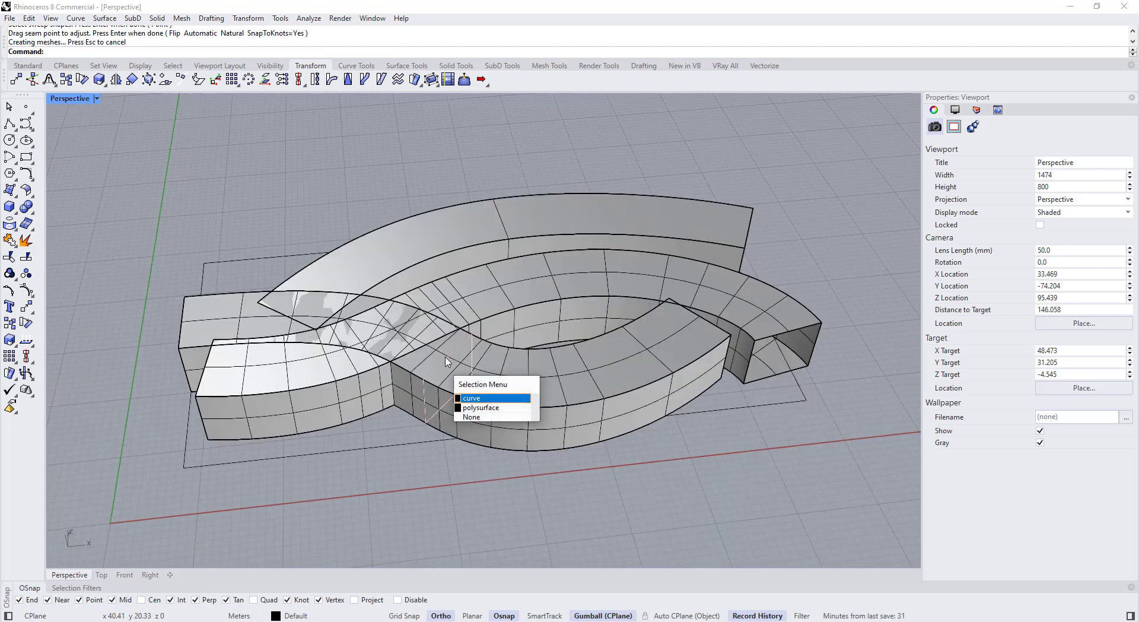
pyautogui.click(487, 407)
pyautogui.keyDown('shift'); pyautogui.click(530, 295); pyautogui.keyUp('shift')
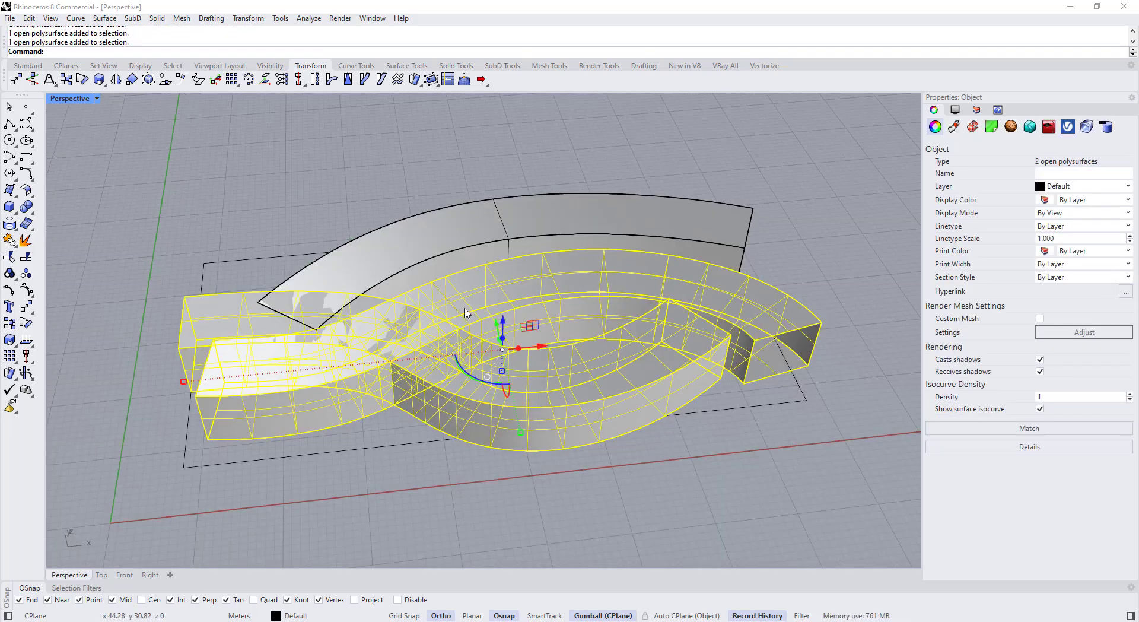
pyautogui.click(1040, 408)
pyautogui.click(667, 521)
# Select the middle rectangle section of the front-bulging volume and align its gumball to the object.
pyautogui.scroll(-3, 666, 522)
pyautogui.click(454, 374)
pyautogui.scroll(-3, 454, 375)
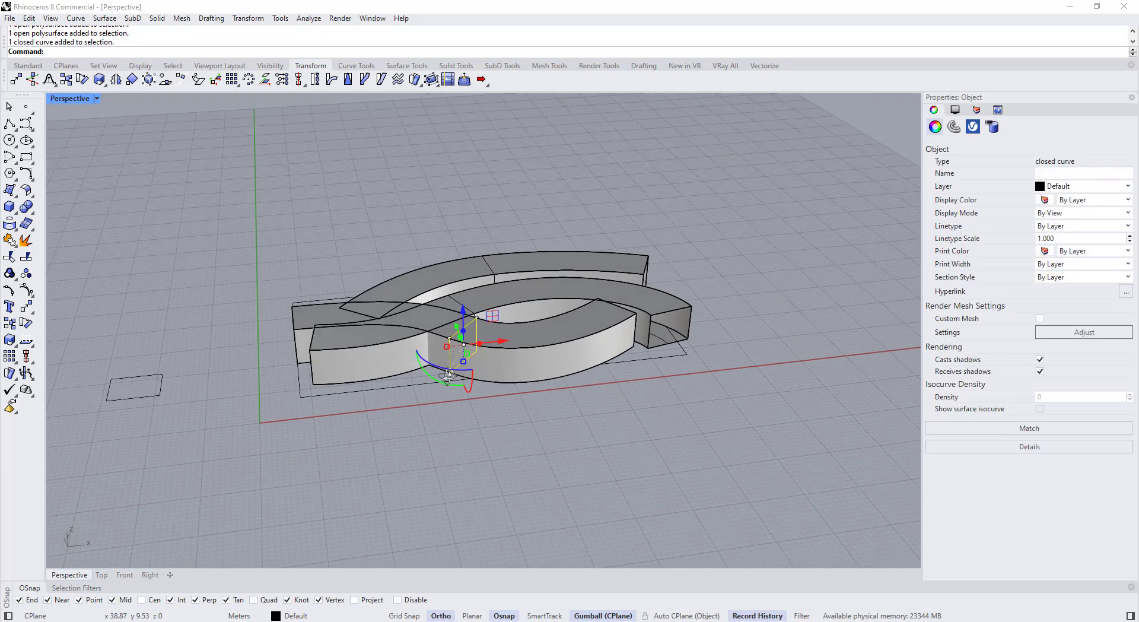
pyautogui.scroll(5, 454, 375)
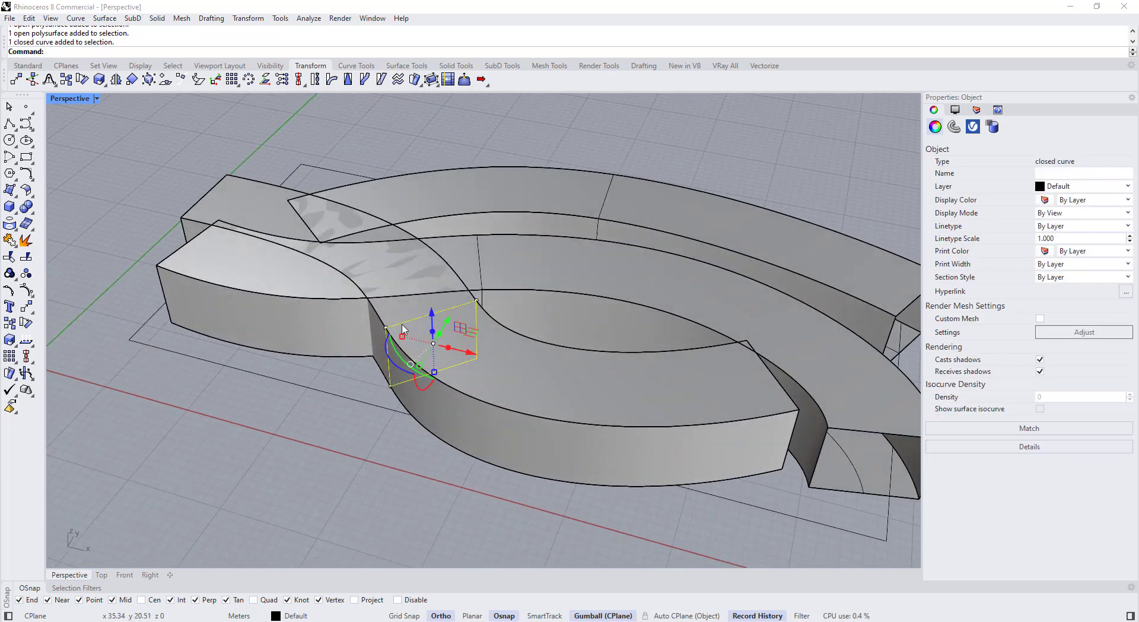
pyautogui.scroll(2, 417, 334)
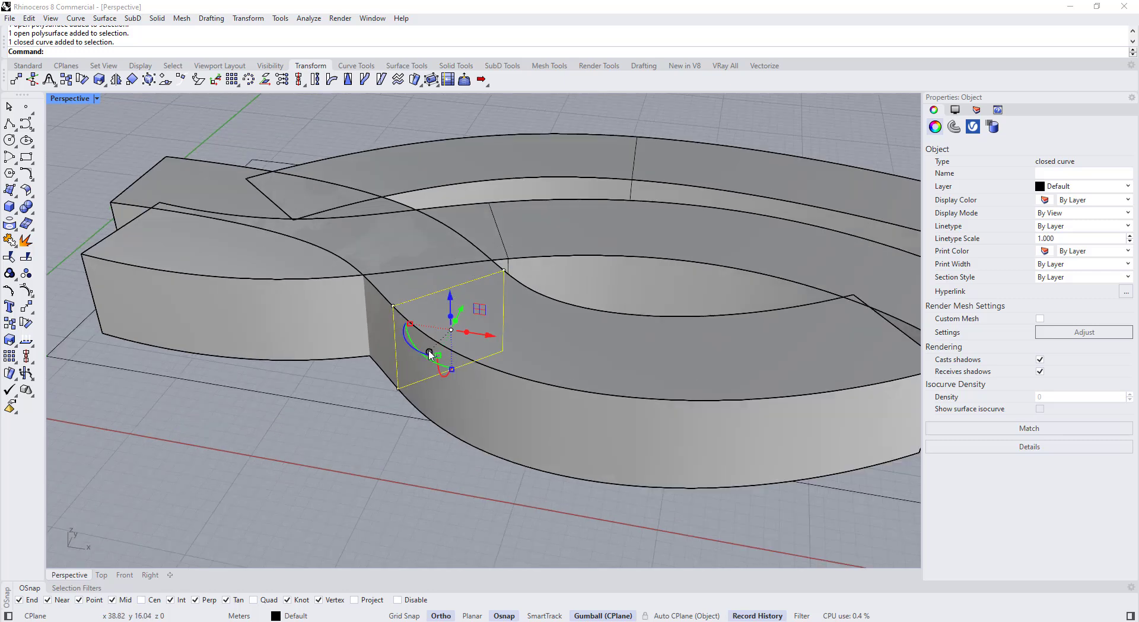
pyautogui.click(429, 352)
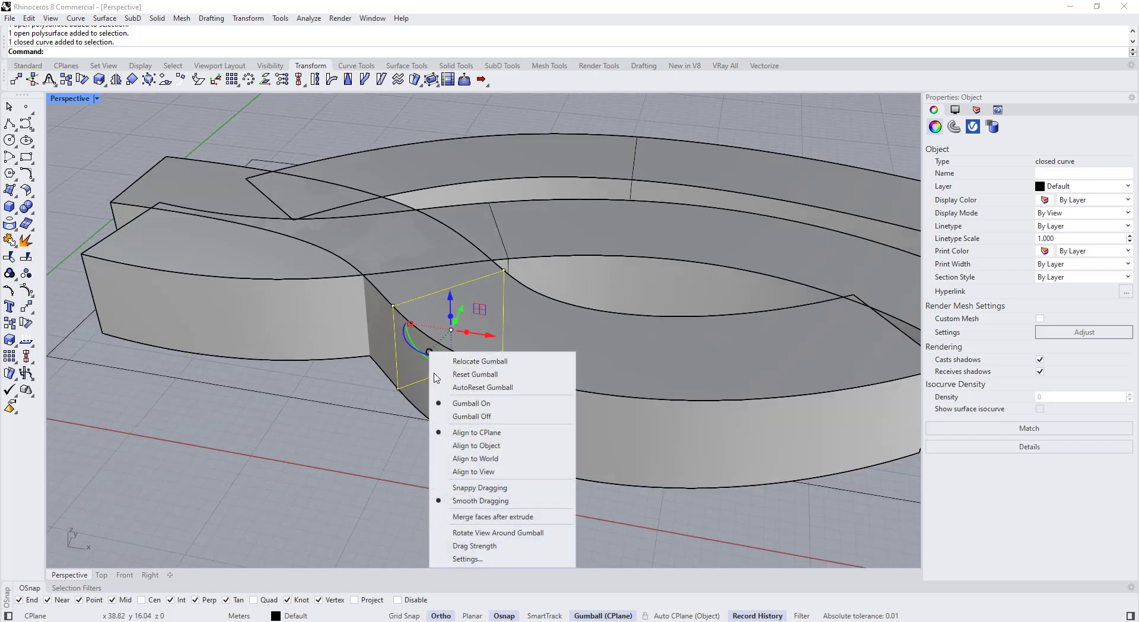
pyautogui.click(469, 454)
pyautogui.scroll(-4, 458, 408)
pyautogui.scroll(6, 463, 380)
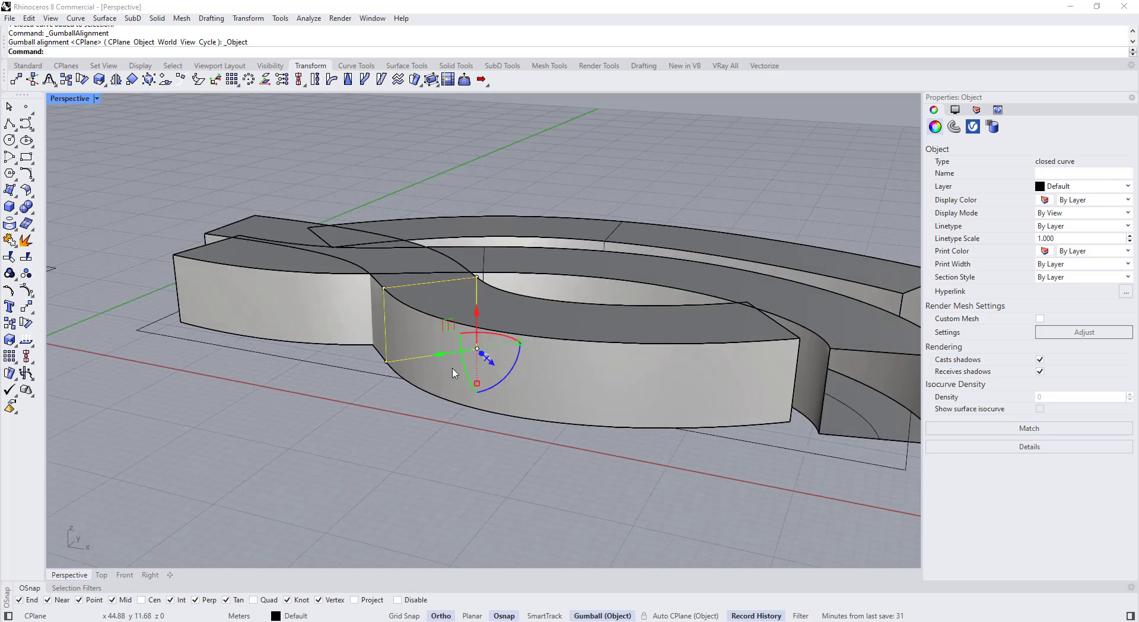
# Scale down the height of the selected middle rectangle so the front-bulging volume becomes lower there.
pyautogui.moveTo(477, 369); pyautogui.dragTo(478, 371)
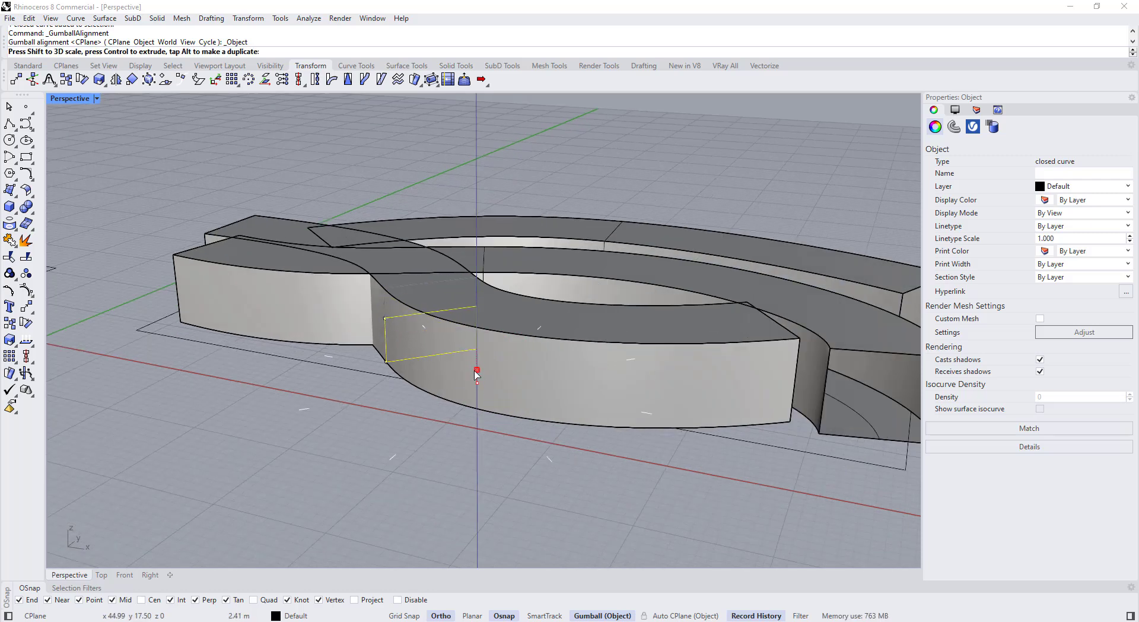
pyautogui.moveTo(477, 372); pyautogui.dragTo(450, 311)
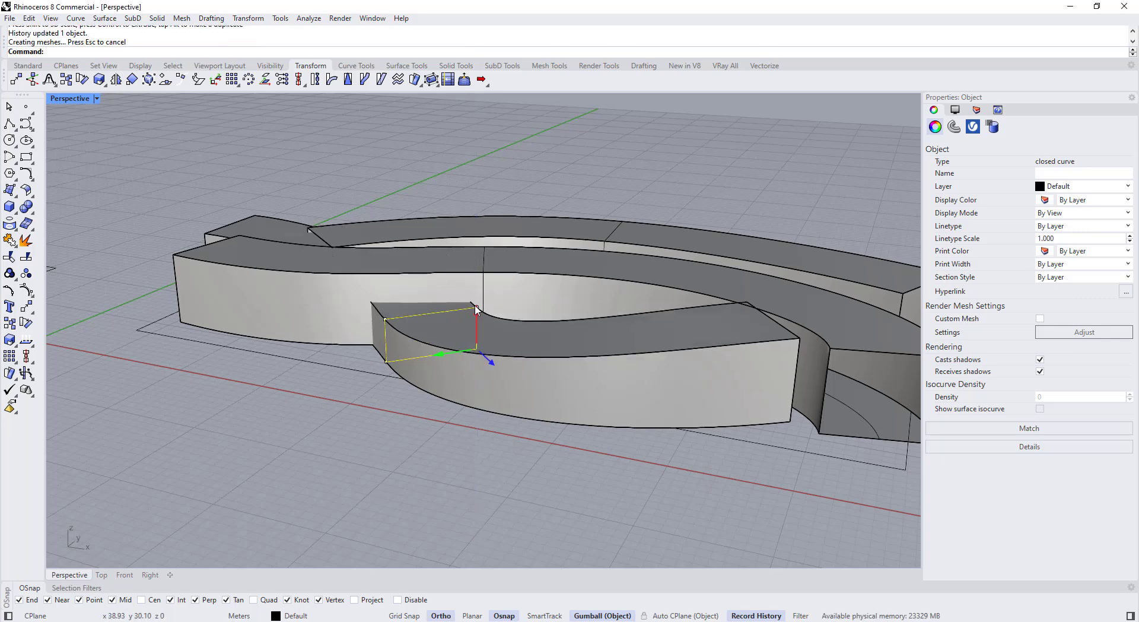
pyautogui.scroll(-5, 472, 356)
pyautogui.press('Escape')
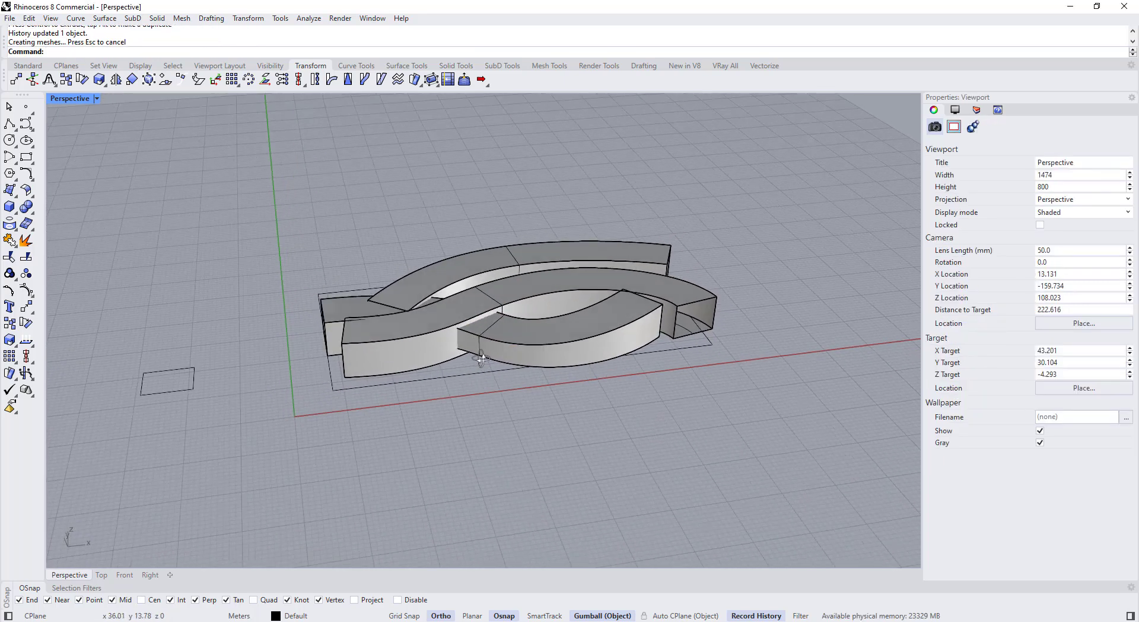
# Raise the shortened middle section so the front-bulging volume lifts off the ground where the two wavy volumes cross.
pyautogui.scroll(4, 472, 357)
pyautogui.click(501, 349)
pyautogui.moveTo(511, 394); pyautogui.dragTo(510, 382)
pyautogui.press('Escape')
pyautogui.moveTo(465, 409); pyautogui.dragTo(390, 278, button='right')
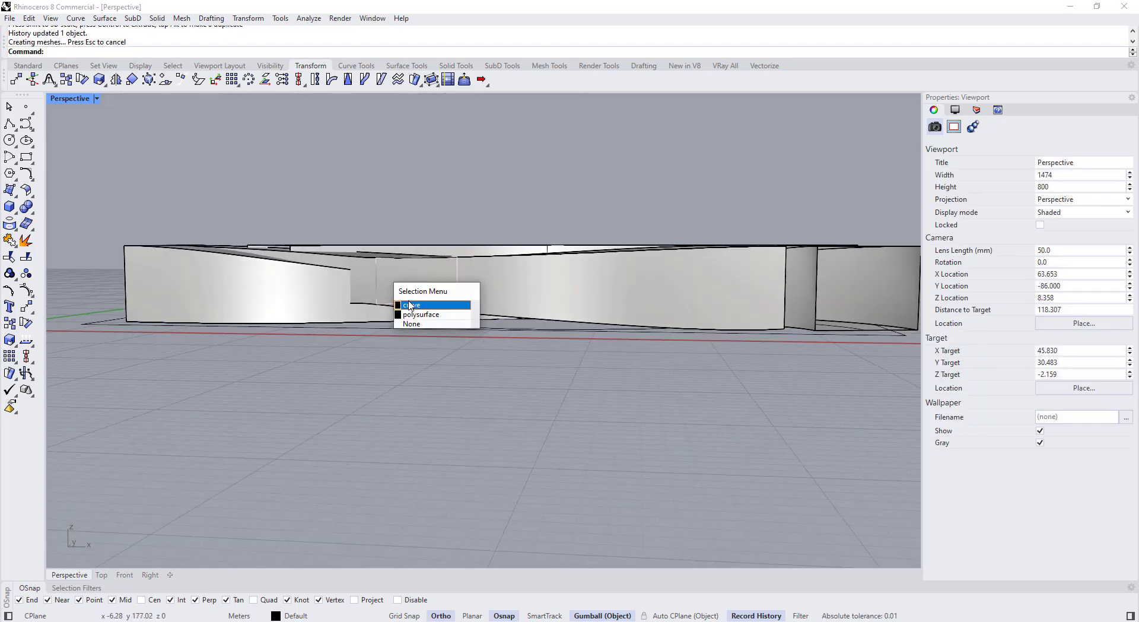
pyautogui.click(403, 304)
pyautogui.moveTo(456, 258); pyautogui.dragTo(456, 255)
# Uniformly scale down the rectangular section of the front-left wavy volume.
pyautogui.moveTo(445, 267); pyautogui.dragTo(378, 333, button='right')
pyautogui.scroll(-6, 378, 356)
pyautogui.moveTo(374, 380)
pyautogui.mouseDown(button='right')
pyautogui.moveTo(328, 367)
pyautogui.moveTo(386, 375)
pyautogui.mouseUp(button='right')
pyautogui.scroll(6, 330, 274)
pyautogui.click(328, 337)
pyautogui.click(371, 362)
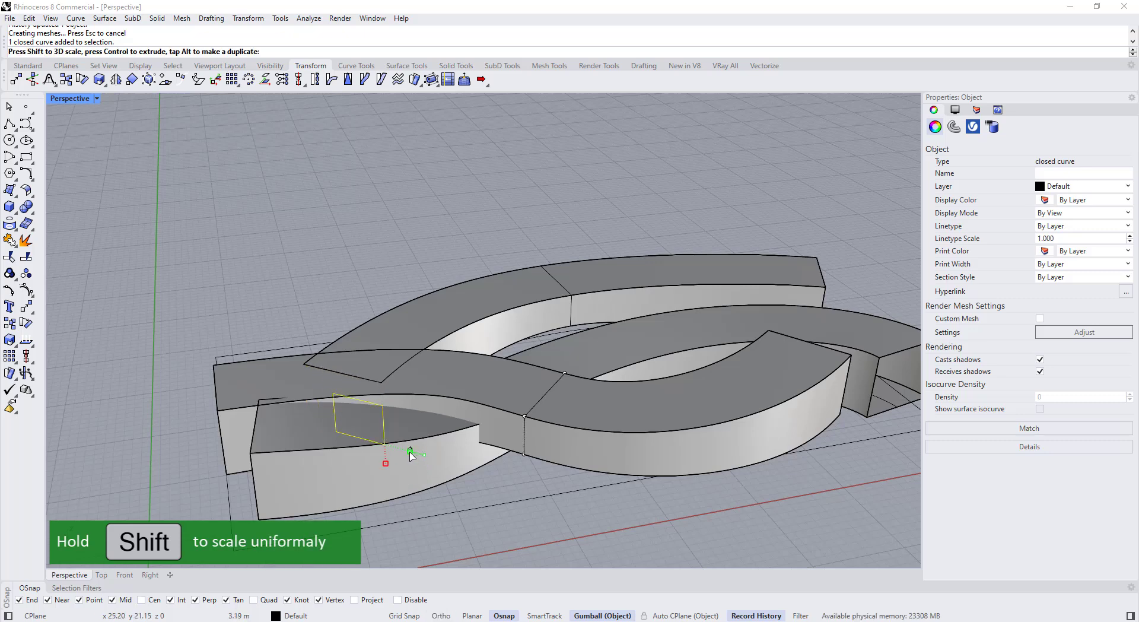
pyautogui.keyDown('shift'); pyautogui.moveTo(410, 451); pyautogui.dragTo(409, 452); pyautogui.keyUp('shift')
pyautogui.click(547, 355)
pyautogui.moveTo(547, 363); pyautogui.dragTo(440, 390, button='right')
pyautogui.press('Escape')
# Bring the bottom edge of the scaled-down section to the height of the ground boundary with Set Points.
pyautogui.scroll(-8, 349, 400)
pyautogui.scroll(10, 444, 367)
pyautogui.scroll(2, 466, 375)
pyautogui.press('Return')
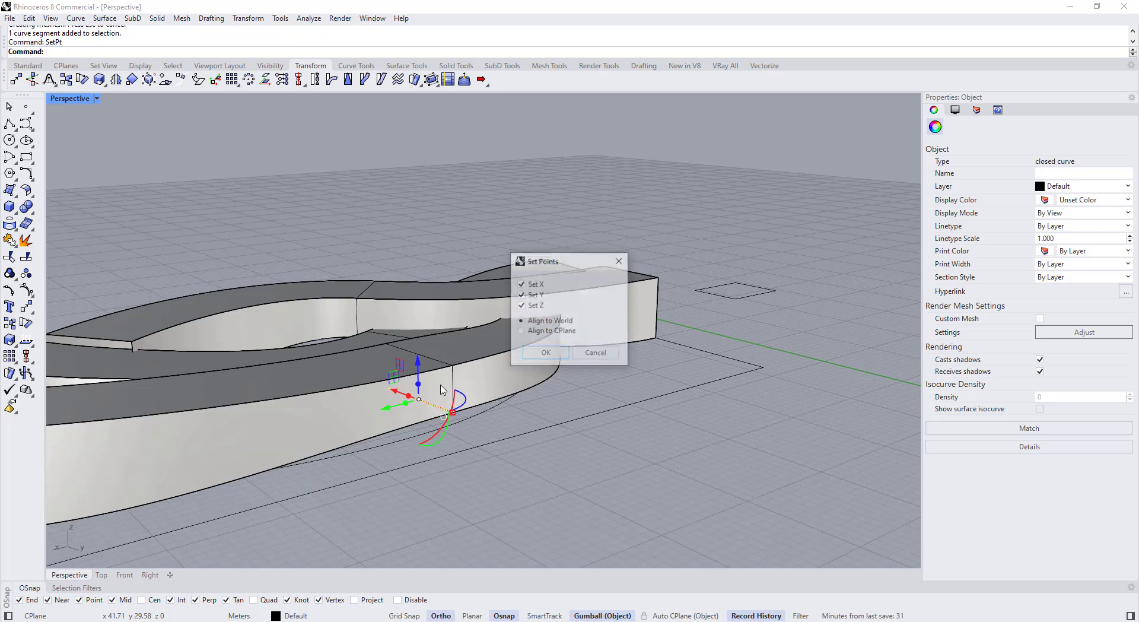
pyautogui.click(540, 353)
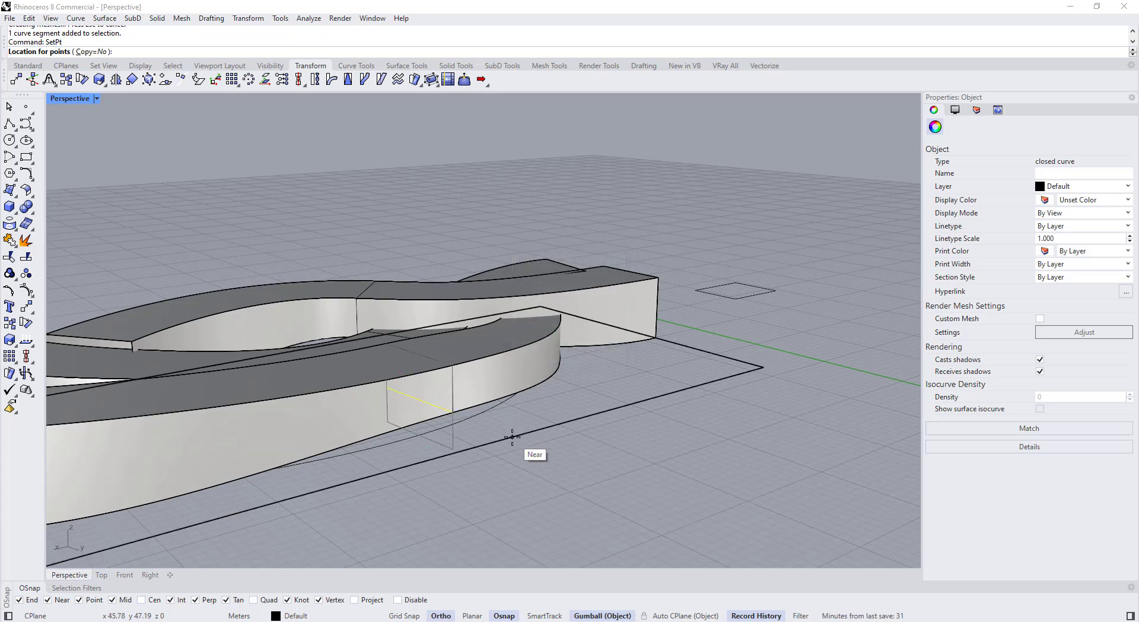
pyautogui.click(529, 456)
pyautogui.press('Escape')
# Relocate the gumball to the bottom-edge midpoint of the back volume's end section and widen that section from there.
pyautogui.scroll(-5, 525, 378)
pyautogui.moveTo(525, 374); pyautogui.dragTo(593, 396, button='right')
pyautogui.click(673, 445)
pyautogui.click(669, 444)
pyautogui.click(706, 475)
pyautogui.scroll(5, 529, 385)
pyautogui.scroll(2, 603, 476)
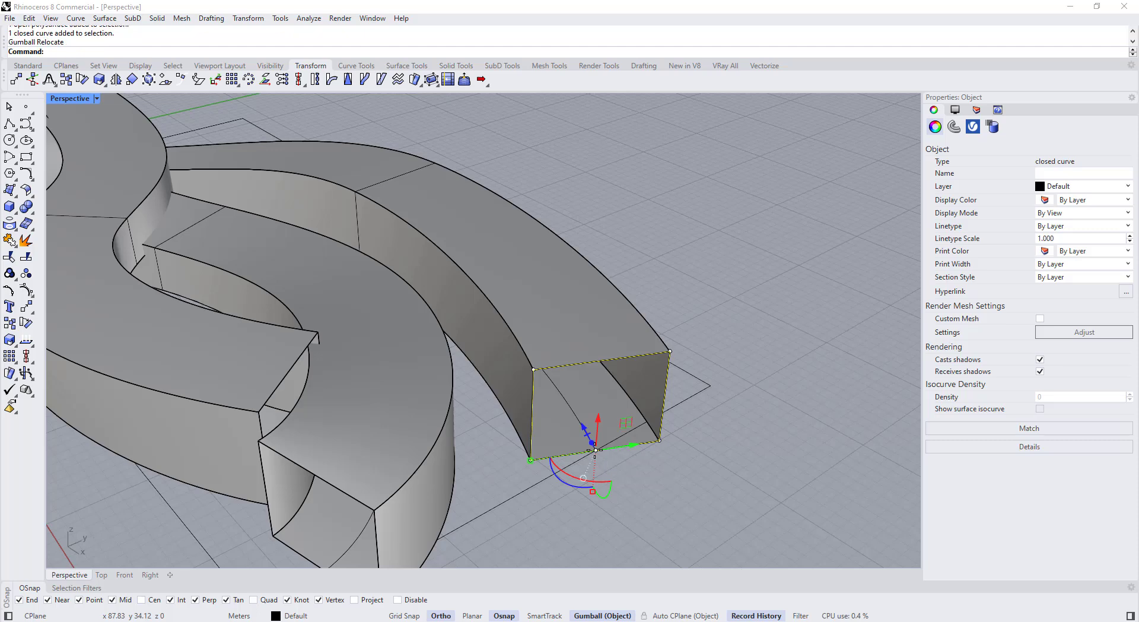
pyautogui.moveTo(516, 466); pyautogui.dragTo(496, 464)
# Try to raise the top edge of the back volume's open end directly on the swept polysurface.
pyautogui.click(569, 347)
pyautogui.scroll(-6, 571, 350)
pyautogui.moveTo(570, 350); pyautogui.dragTo(634, 293, button='right')
pyautogui.scroll(6, 633, 285)
pyautogui.press('Escape')
pyautogui.click(622, 293)
pyautogui.click(650, 325)
pyautogui.press('Escape')
pyautogui.keyDown('ctrl'); pyautogui.keyDown('shift'); pyautogui.click(626, 289); pyautogui.keyUp('shift'); pyautogui.keyUp('ctrl')
pyautogui.moveTo(617, 267); pyautogui.dragTo(616, 245)
pyautogui.click(560, 349)
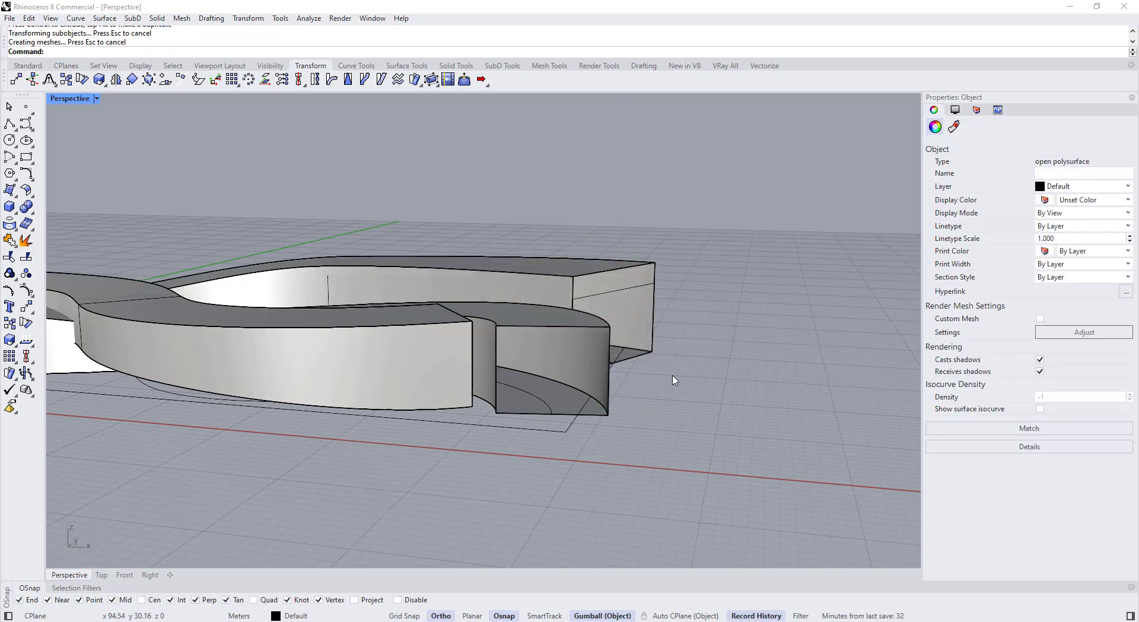
pyautogui.press('Escape')
pyautogui.hotkey('ctrl', 'z')
pyautogui.scroll(5, 617, 285)
pyautogui.press('Escape')
# Select all three swept volumes and lock them so that only their section curves remain editable.
pyautogui.scroll(-11, 595, 306)
pyautogui.moveTo(557, 254); pyautogui.dragTo(560, 313, button='right')
pyautogui.keyDown('shift'); pyautogui.moveTo(442, 334); pyautogui.dragTo(476, 382, button='right'); pyautogui.keyUp('shift')
pyautogui.click(463, 406)
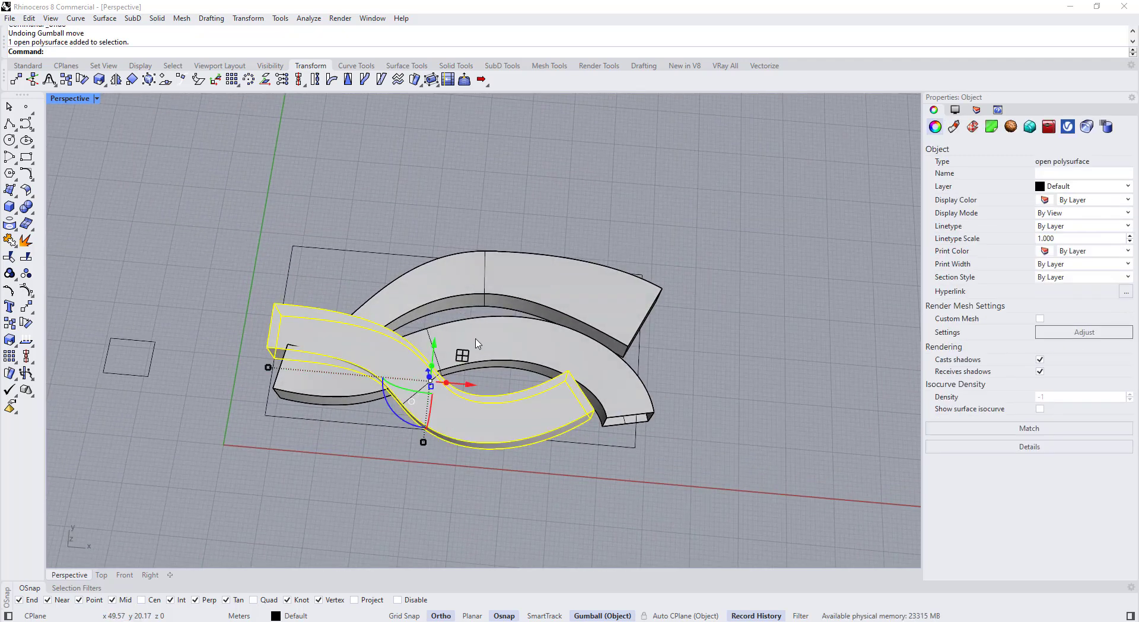
pyautogui.keyDown('shift'); pyautogui.click(482, 341); pyautogui.keyUp('shift')
pyautogui.keyDown('shift'); pyautogui.click(515, 282); pyautogui.keyUp('shift')
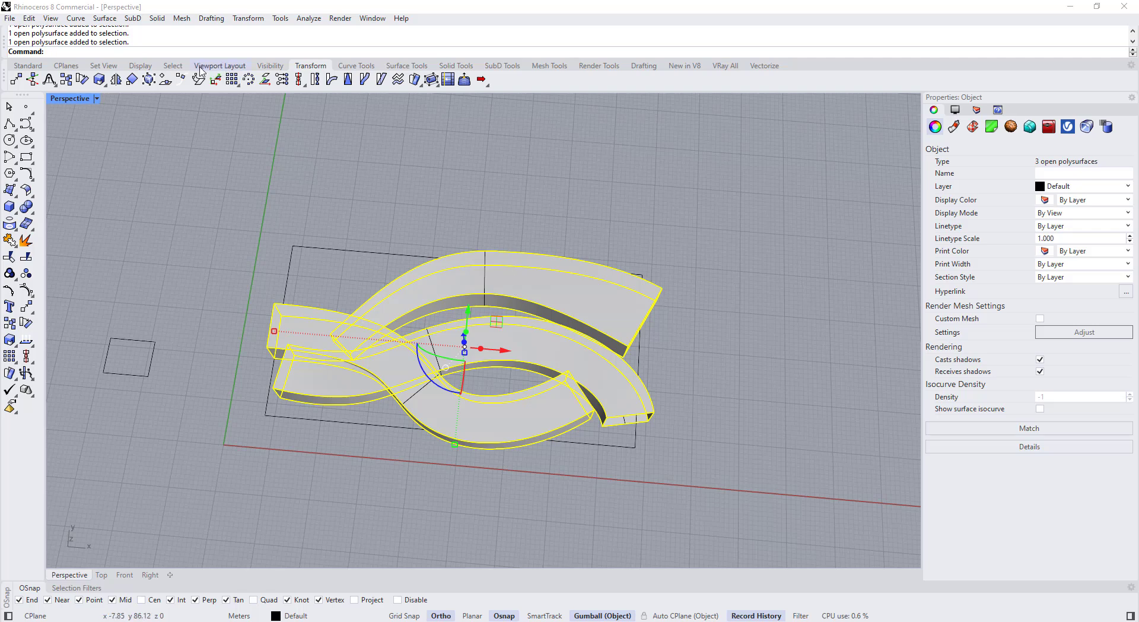
pyautogui.click(175, 66)
pyautogui.click(275, 66)
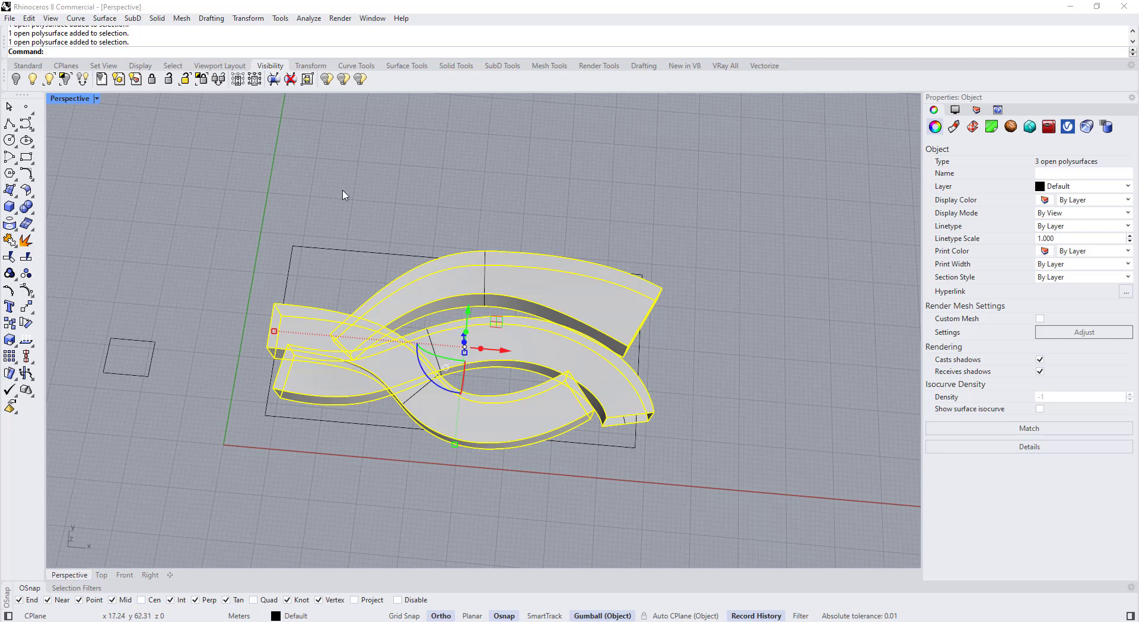
pyautogui.click(150, 85)
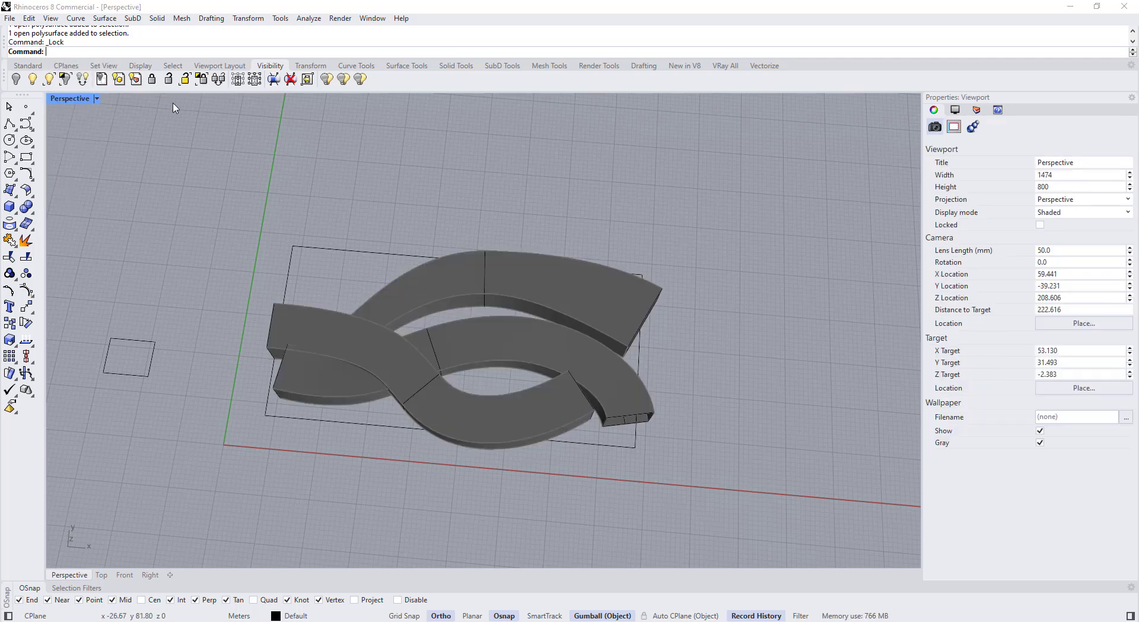
# Examine the locked volumes from several angles and check that a section curve can still be selected.
pyautogui.moveTo(380, 261); pyautogui.dragTo(408, 260, button='right')
pyautogui.moveTo(621, 372); pyautogui.dragTo(636, 301, button='right')
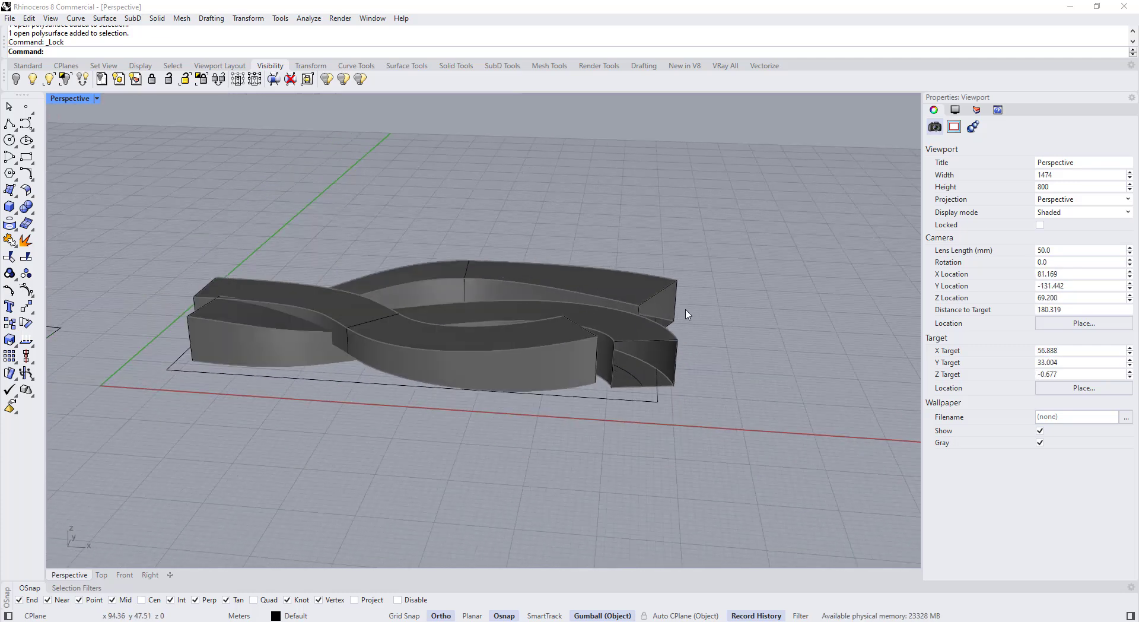
pyautogui.moveTo(356, 331); pyautogui.dragTo(429, 322, button='right')
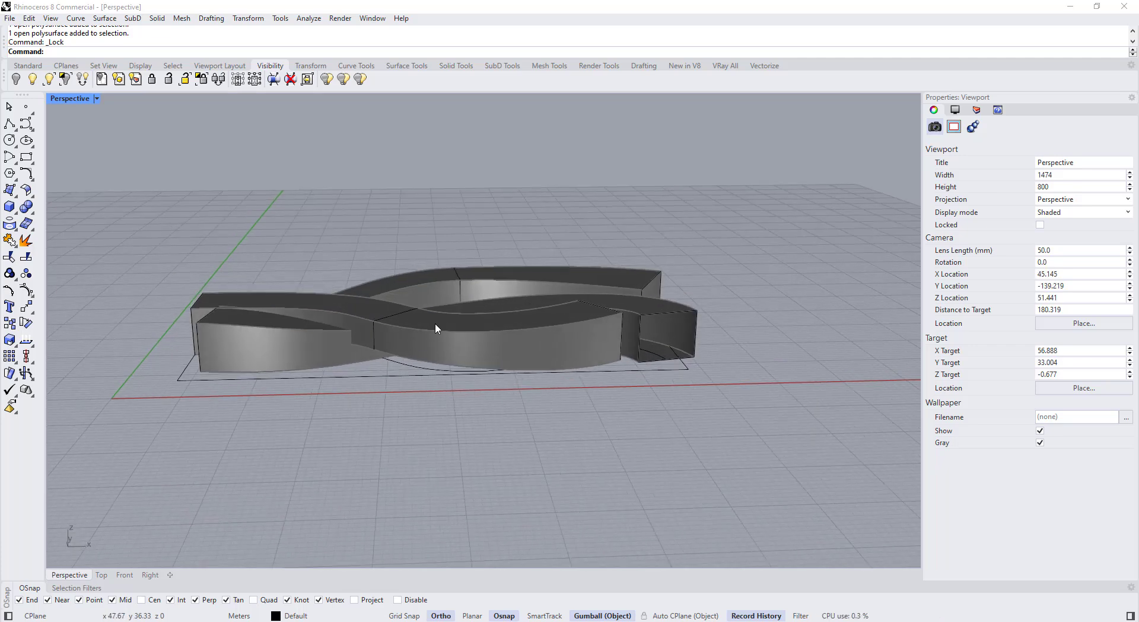
pyautogui.moveTo(549, 318); pyautogui.dragTo(449, 344, button='right')
pyautogui.click(369, 347)
pyautogui.moveTo(369, 347); pyautogui.dragTo(425, 297, button='right')
pyautogui.moveTo(641, 304); pyautogui.dragTo(397, 387, button='right')
pyautogui.click(358, 470)
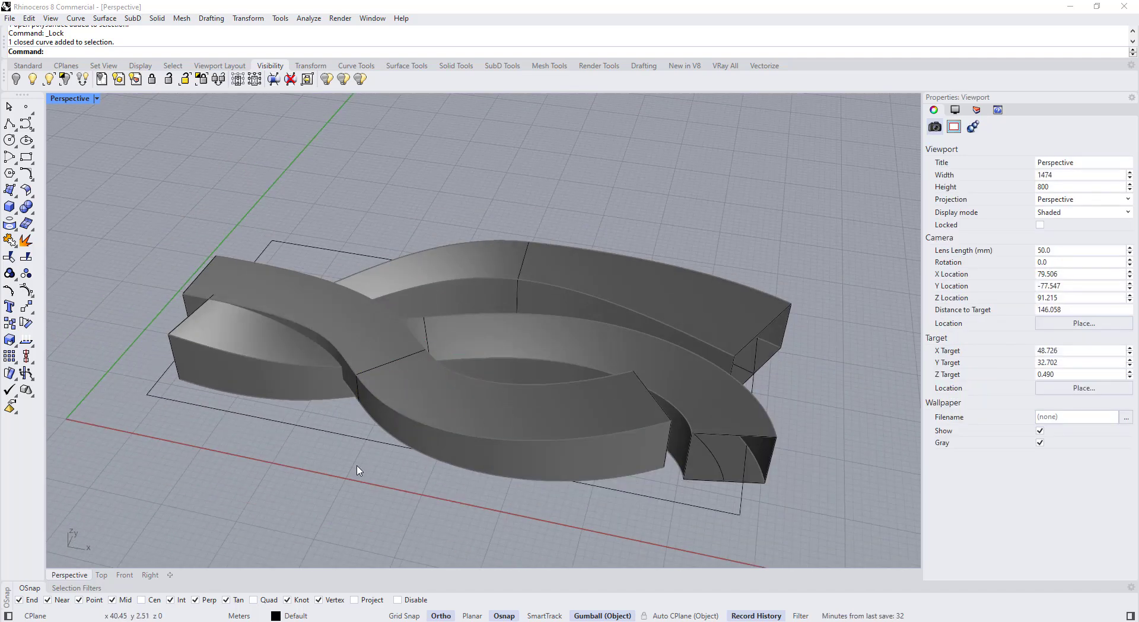
# Align the gumball to the CPlane and raise the two top corners of the front wavy volume's middle section.
pyautogui.moveTo(359, 469); pyautogui.dragTo(351, 286, button='right')
pyautogui.scroll(2, 351, 286)
pyautogui.click(354, 305)
pyautogui.moveTo(310, 241); pyautogui.dragTo(441, 323)
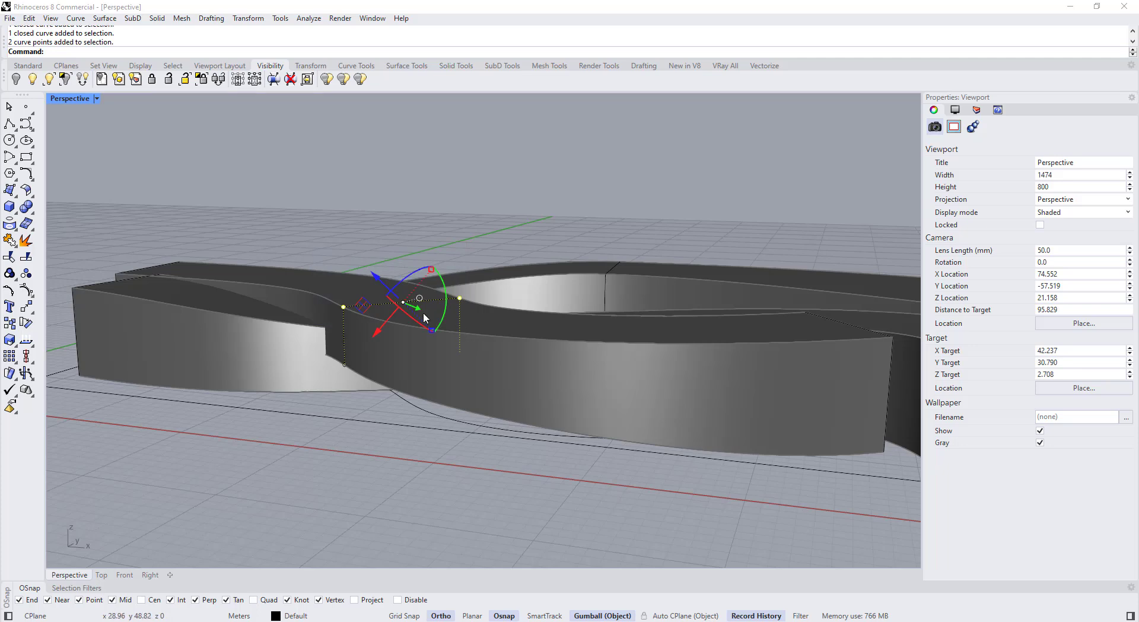
pyautogui.moveTo(421, 294); pyautogui.dragTo(418, 318, button='right')
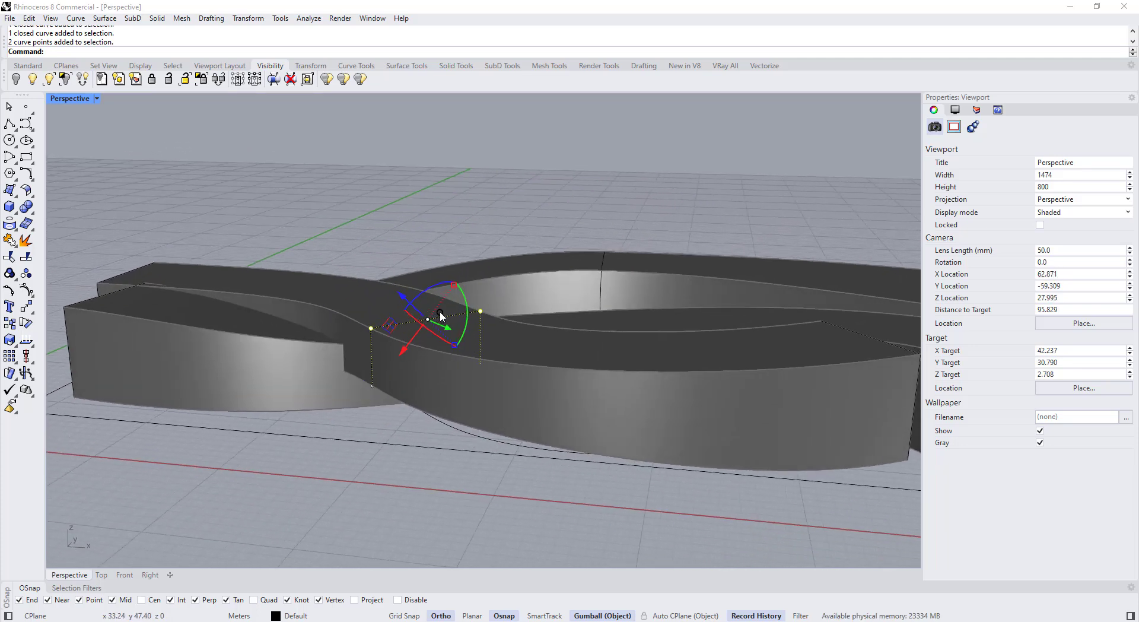
pyautogui.click(440, 312)
pyautogui.click(481, 395)
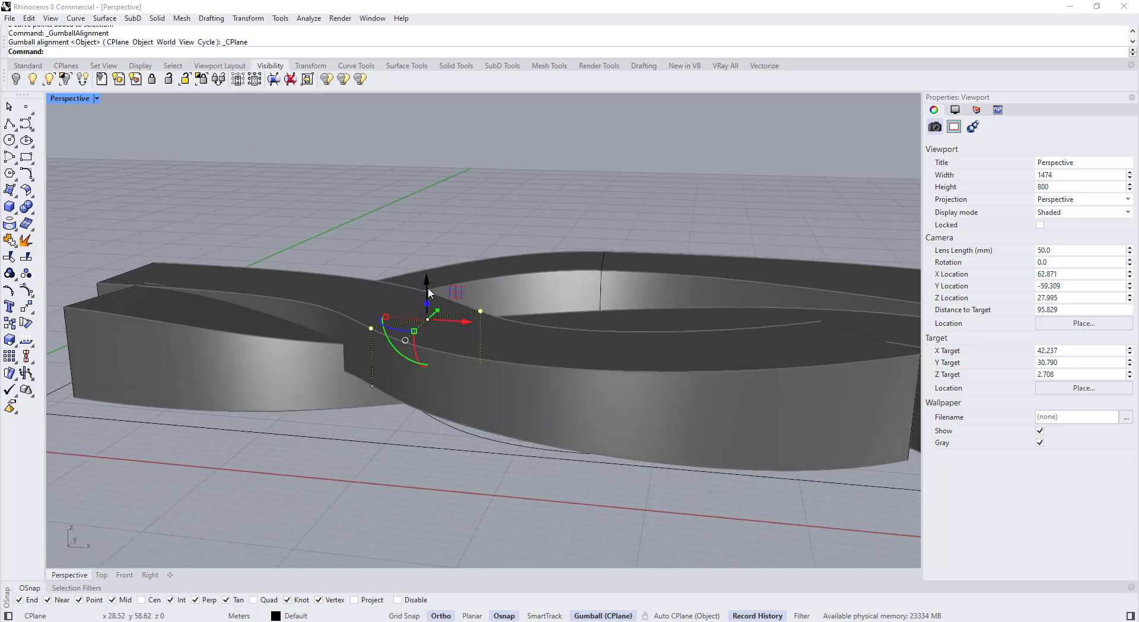
pyautogui.scroll(-5, 428, 274)
pyautogui.moveTo(484, 266); pyautogui.dragTo(510, 300, button='right')
# Align the gumball to the object and widen the middle volume's right end section by moving its outer vertical edge outward.
pyautogui.click(555, 320)
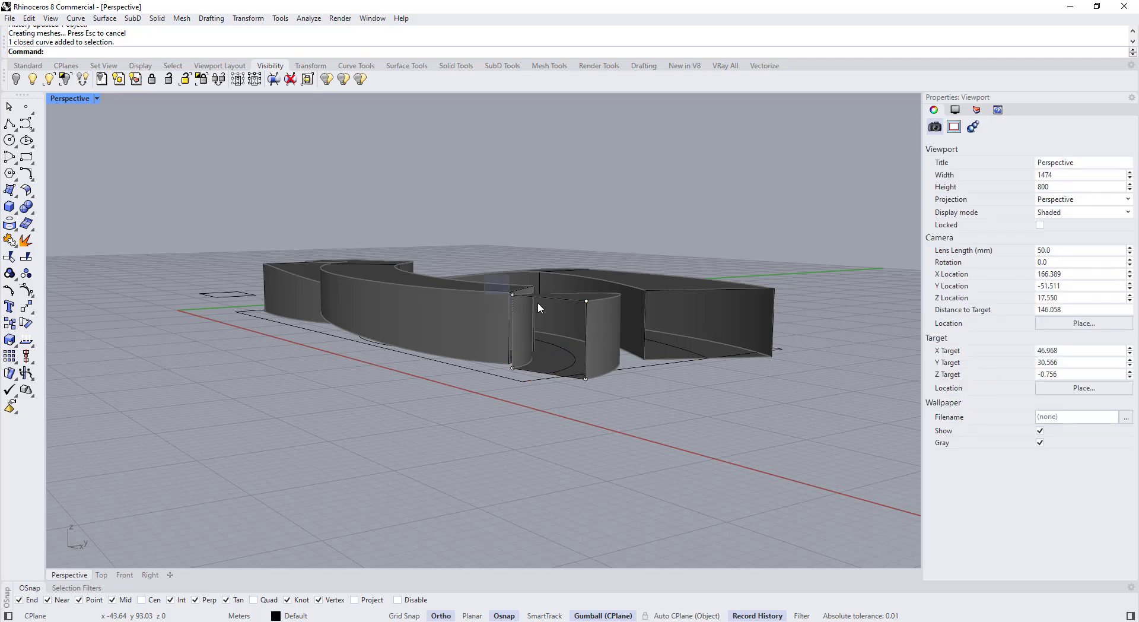
pyautogui.moveTo(605, 324); pyautogui.dragTo(606, 483, button='right')
pyautogui.press('Escape')
pyautogui.keyDown('ctrl'); pyautogui.keyDown('shift'); pyautogui.click(592, 413); pyautogui.keyUp('shift'); pyautogui.keyUp('ctrl')
pyautogui.scroll(-2, 550, 394)
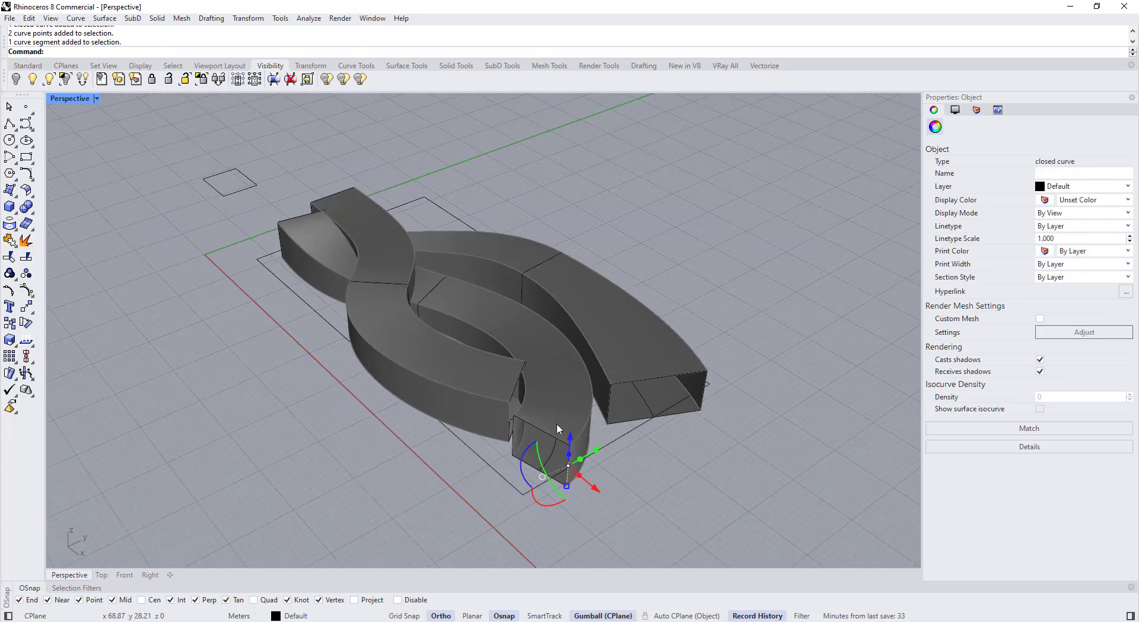
pyautogui.scroll(5, 549, 468)
pyautogui.click(536, 446)
pyautogui.click(566, 500)
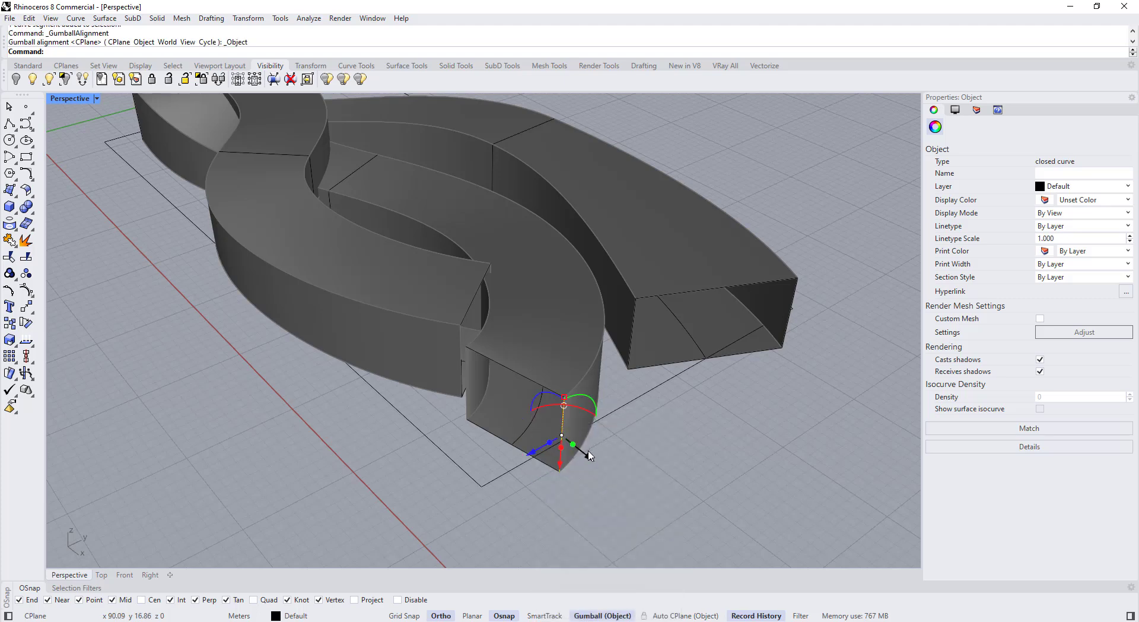
pyautogui.moveTo(628, 487); pyautogui.dragTo(628, 486)
pyautogui.scroll(-3, 542, 368)
pyautogui.moveTo(542, 368); pyautogui.dragTo(605, 326, button='right')
# Adjust the front wavy volume's right end section by shifting it slightly and rotating it in plan around its inner corner.
pyautogui.click(502, 350)
pyautogui.moveTo(502, 350); pyautogui.dragTo(544, 361, button='right')
pyautogui.scroll(4, 525, 378)
pyautogui.click(531, 361)
pyautogui.scroll(-3, 544, 360)
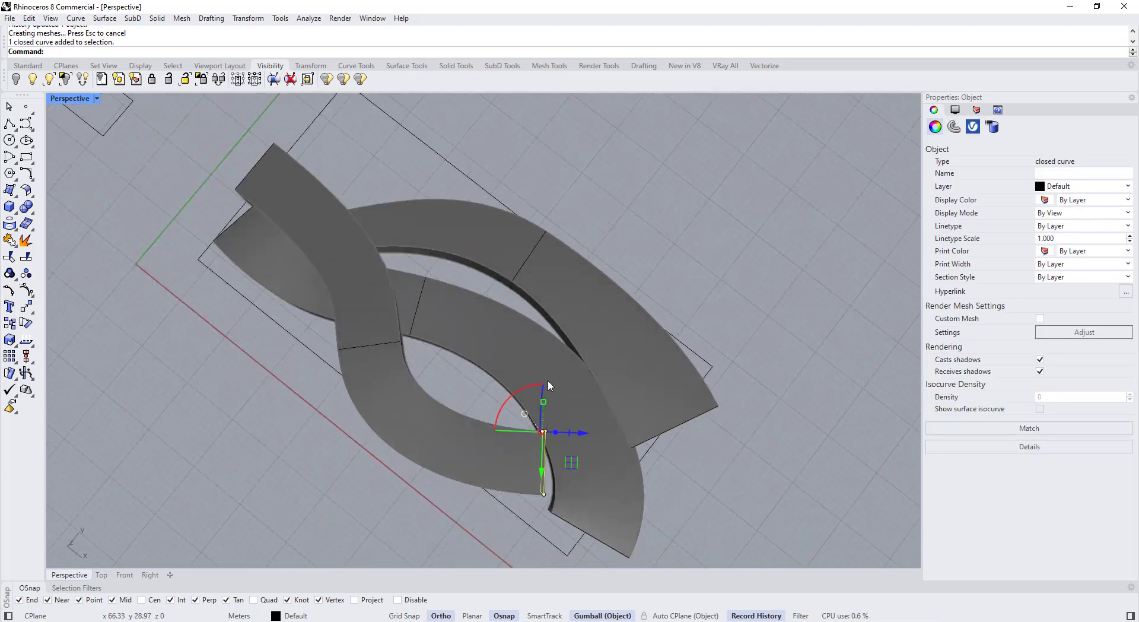
pyautogui.scroll(3, 547, 429)
pyautogui.moveTo(555, 394); pyautogui.dragTo(542, 393)
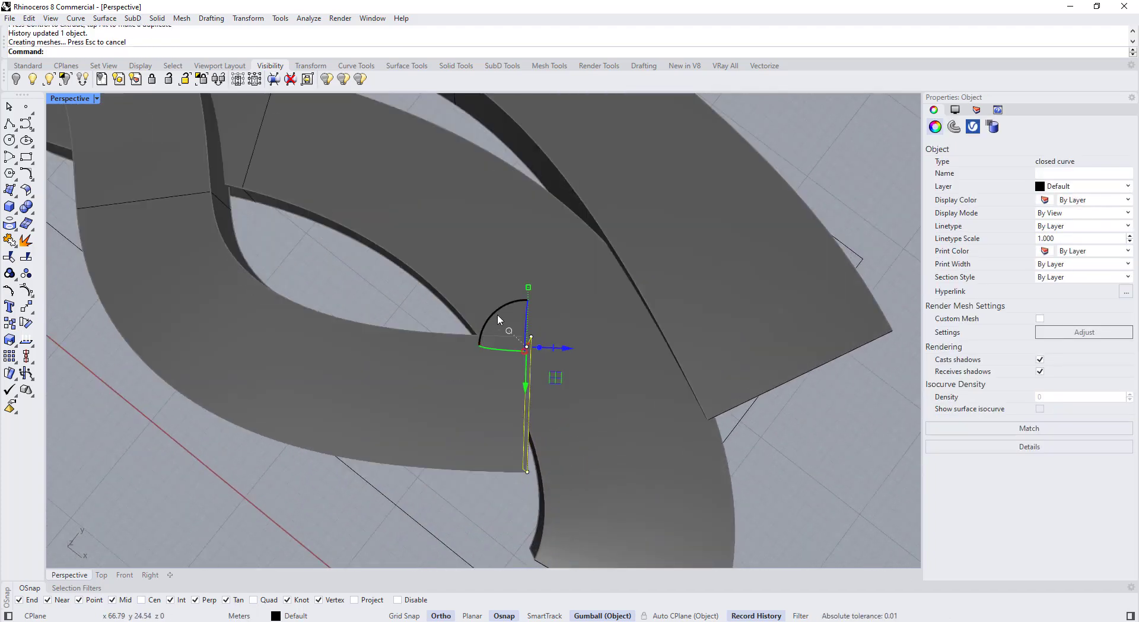
pyautogui.moveTo(481, 340); pyautogui.dragTo(497, 365)
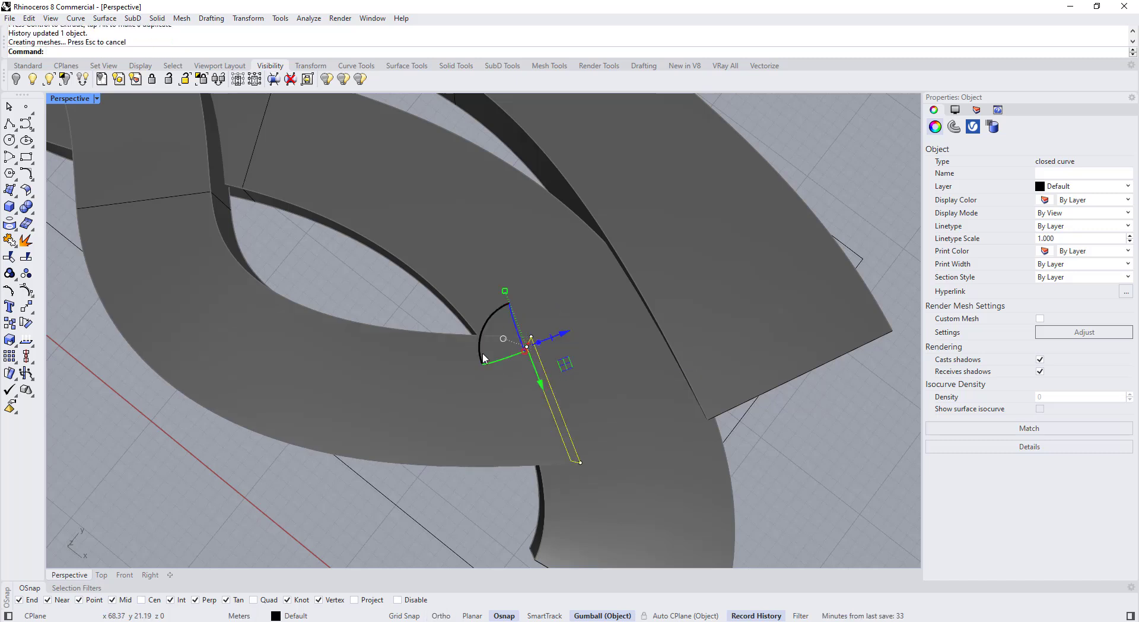
pyautogui.moveTo(491, 318); pyautogui.dragTo(499, 314)
# Lower the top edge of the left end section on the volume that passes beneath the front wavy one.
pyautogui.scroll(-5, 515, 361)
pyautogui.moveTo(552, 379); pyautogui.dragTo(504, 337, button='right')
pyautogui.press('Escape')
pyautogui.moveTo(441, 293); pyautogui.dragTo(387, 321, button='right')
pyautogui.moveTo(228, 330); pyautogui.dragTo(425, 261, button='right')
pyautogui.scroll(4, 232, 334)
pyautogui.scroll(4, 287, 273)
pyautogui.keyDown('ctrl'); pyautogui.keyDown('shift'); pyautogui.click(429, 268); pyautogui.keyUp('shift'); pyautogui.keyUp('ctrl')
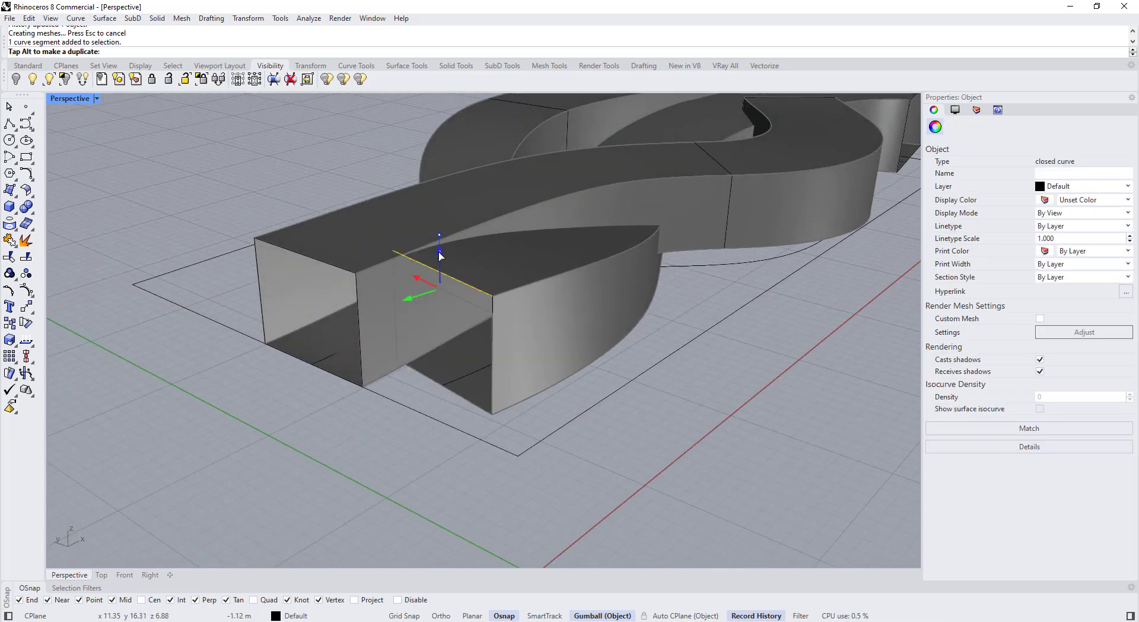
pyautogui.moveTo(439, 256); pyautogui.dragTo(439, 267)
pyautogui.scroll(-5, 418, 274)
pyautogui.click(474, 409)
# Raise the top edge of the front wavy volume's left end section slightly.
pyautogui.moveTo(474, 415); pyautogui.dragTo(348, 379, button='right')
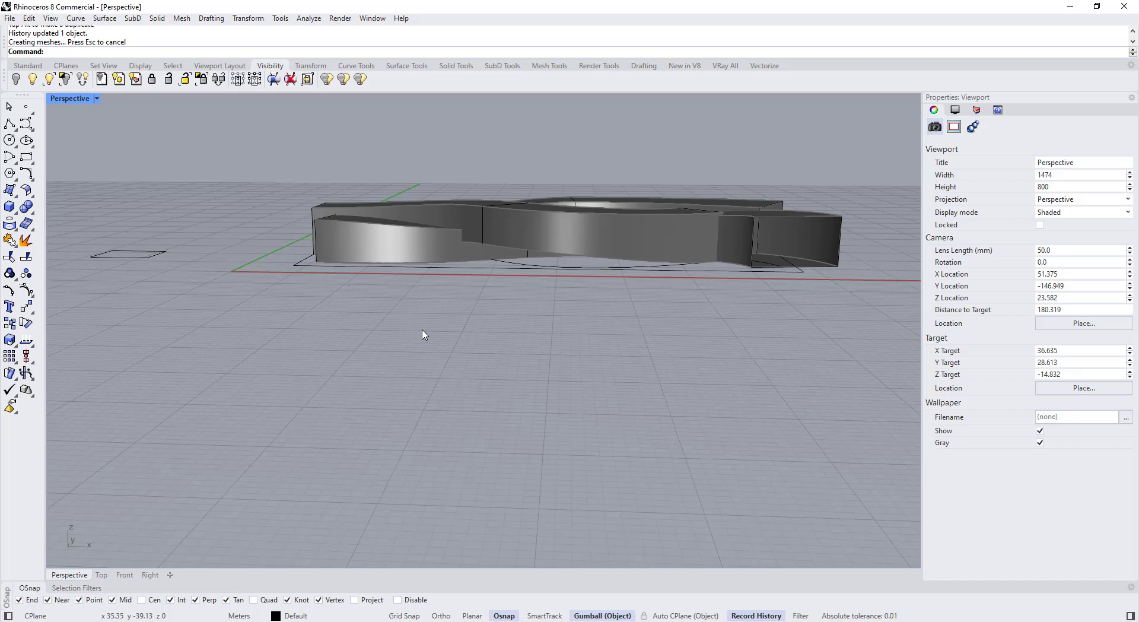
pyautogui.moveTo(421, 335); pyautogui.dragTo(528, 313, button='right')
pyautogui.scroll(4, 430, 214)
pyautogui.keyDown('ctrl'); pyautogui.keyDown('shift'); pyautogui.click(318, 220); pyautogui.keyUp('shift'); pyautogui.keyUp('ctrl')
pyautogui.moveTo(302, 178); pyautogui.dragTo(302, 166)
pyautogui.click(320, 368)
# Try to narrow the front wavy volume's left end by moving the outer vertical edge of its section inward.
pyautogui.moveTo(320, 368); pyautogui.dragTo(380, 350, button='right')
pyautogui.moveTo(426, 322); pyautogui.dragTo(389, 317)
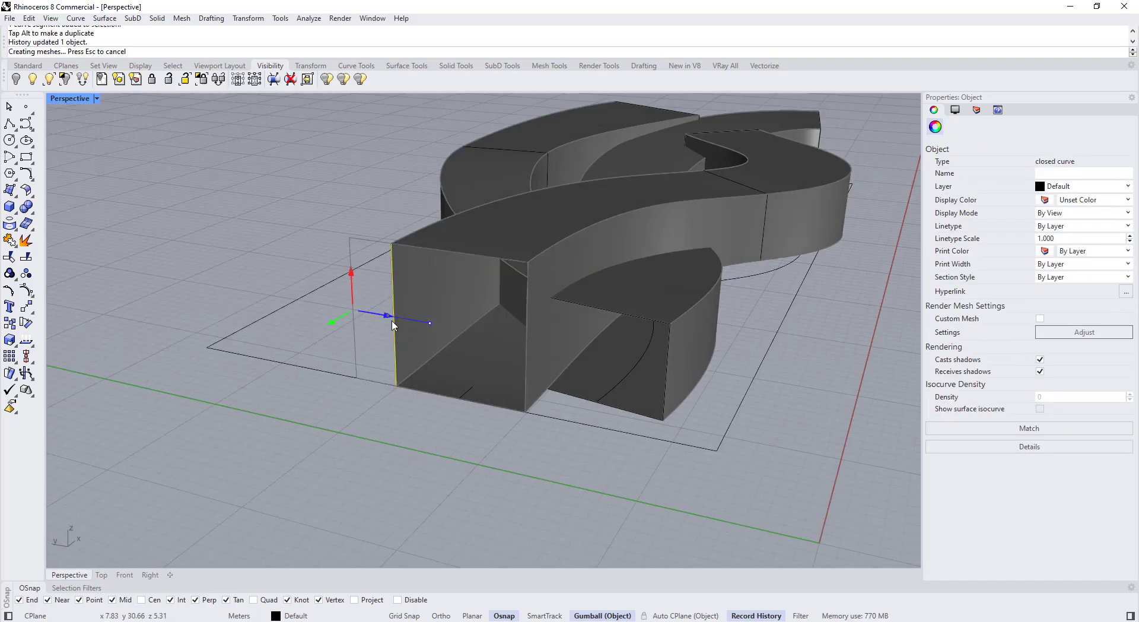
pyautogui.hotkey('ctrl', 'z')
# Align the gumball to the CPlane and slightly raise the inner top corner of the front wavy volume's middle section.
pyautogui.moveTo(390, 317); pyautogui.dragTo(397, 427, button='right')
pyautogui.click(397, 428)
pyautogui.moveTo(437, 306); pyautogui.dragTo(419, 385, button='right')
pyautogui.scroll(5, 418, 385)
pyautogui.keyDown('ctrl'); pyautogui.keyDown('shift'); pyautogui.click(405, 383); pyautogui.keyUp('shift'); pyautogui.keyUp('ctrl')
pyautogui.click(429, 390)
pyautogui.click(466, 473)
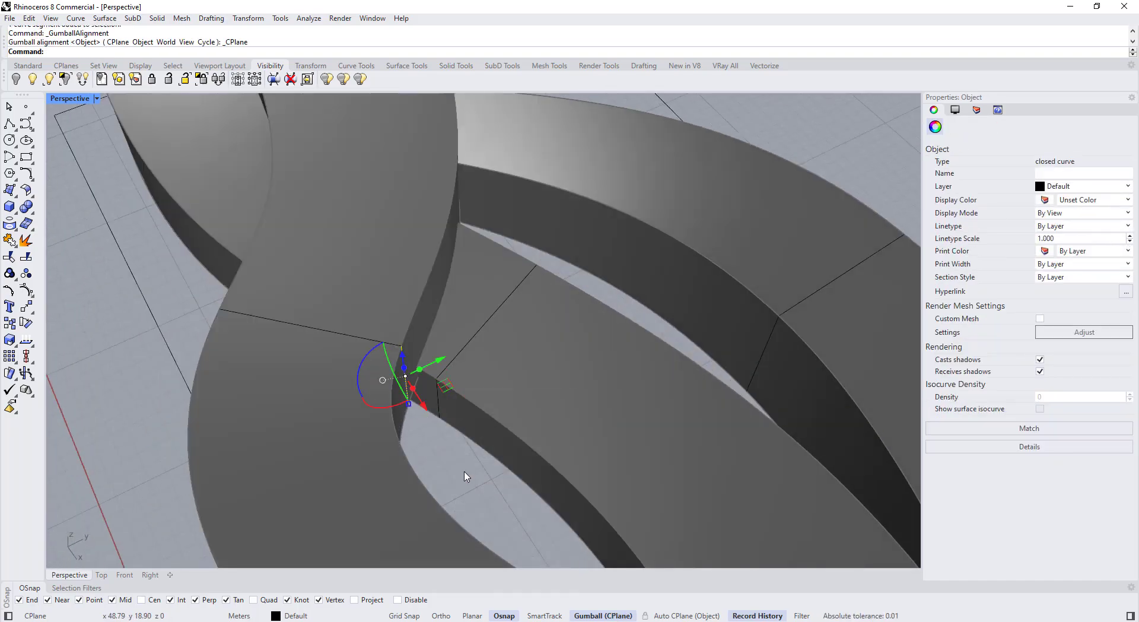
pyautogui.click(382, 381)
pyautogui.keyDown('ctrl'); pyautogui.keyDown('shift'); pyautogui.click(404, 351); pyautogui.keyUp('shift'); pyautogui.keyUp('ctrl')
pyautogui.moveTo(402, 362)
pyautogui.mouseDown()
pyautogui.moveTo(405, 371)
pyautogui.moveTo(404, 356)
pyautogui.mouseUp()
pyautogui.scroll(-4, 391, 350)
# Fine-tune the volumes' heights by slightly lowering one part of a section curve and raising another.
pyautogui.moveTo(386, 344); pyautogui.dragTo(565, 322, button='right')
pyautogui.press('Escape')
pyautogui.scroll(5, 564, 321)
pyautogui.keyDown('ctrl'); pyautogui.keyDown('shift'); pyautogui.click(575, 306); pyautogui.keyUp('shift'); pyautogui.keyUp('ctrl')
pyautogui.moveTo(572, 276); pyautogui.dragTo(573, 296)
pyautogui.press('Escape')
pyautogui.moveTo(575, 307); pyautogui.dragTo(534, 318, button='right')
pyautogui.click(470, 277)
pyautogui.moveTo(470, 264); pyautogui.dragTo(470, 254)
pyautogui.press('Escape')
# Narrow the front wavy volume's right end section to half its width with Scale1D, using its outer top corner as base.
pyautogui.moveTo(579, 320); pyautogui.dragTo(379, 445, button='right')
pyautogui.click(364, 437)
pyautogui.scroll(7, 347, 425)
pyautogui.keyDown('shift'); pyautogui.moveTo(325, 414); pyautogui.dragTo(347, 420); pyautogui.keyUp('shift')
pyautogui.press('Escape')
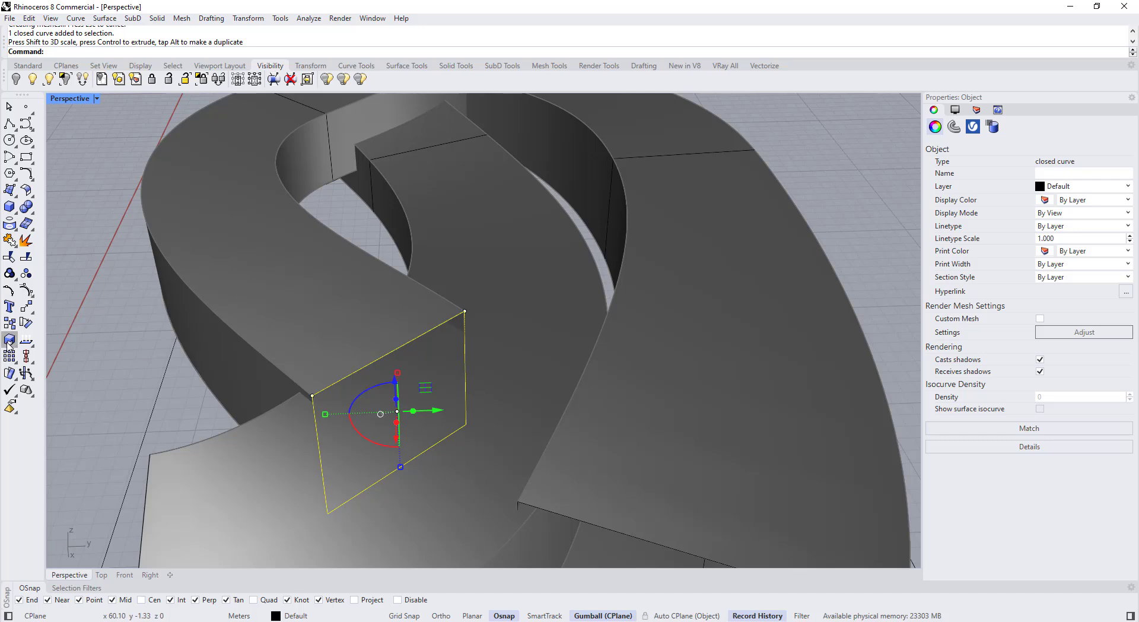
pyautogui.scroll(-2, 408, 357)
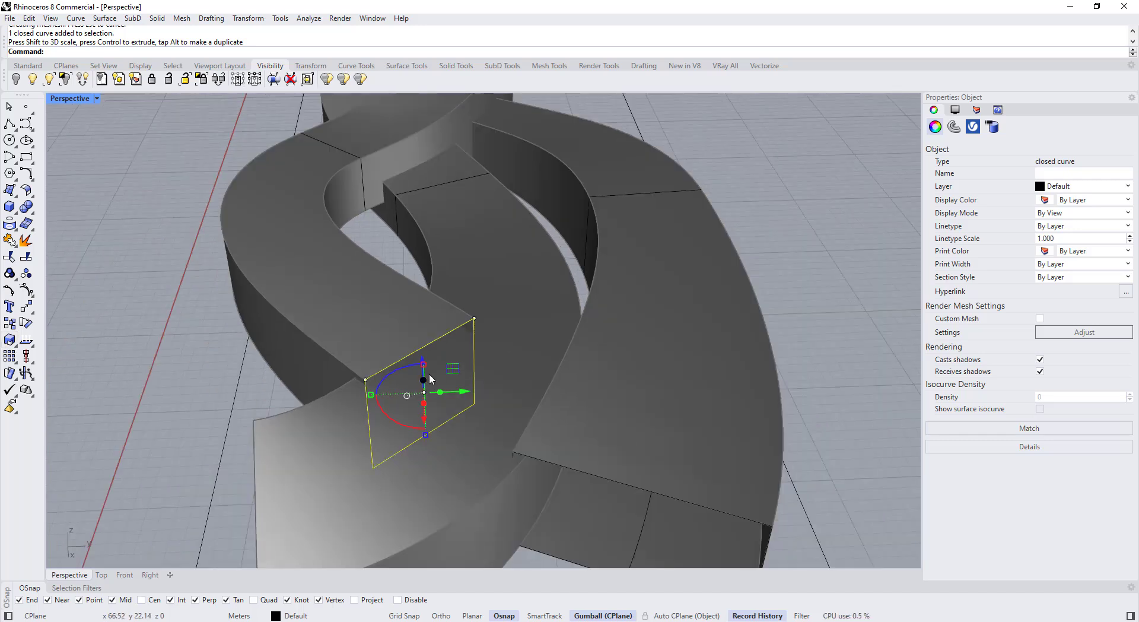
pyautogui.click(14, 352)
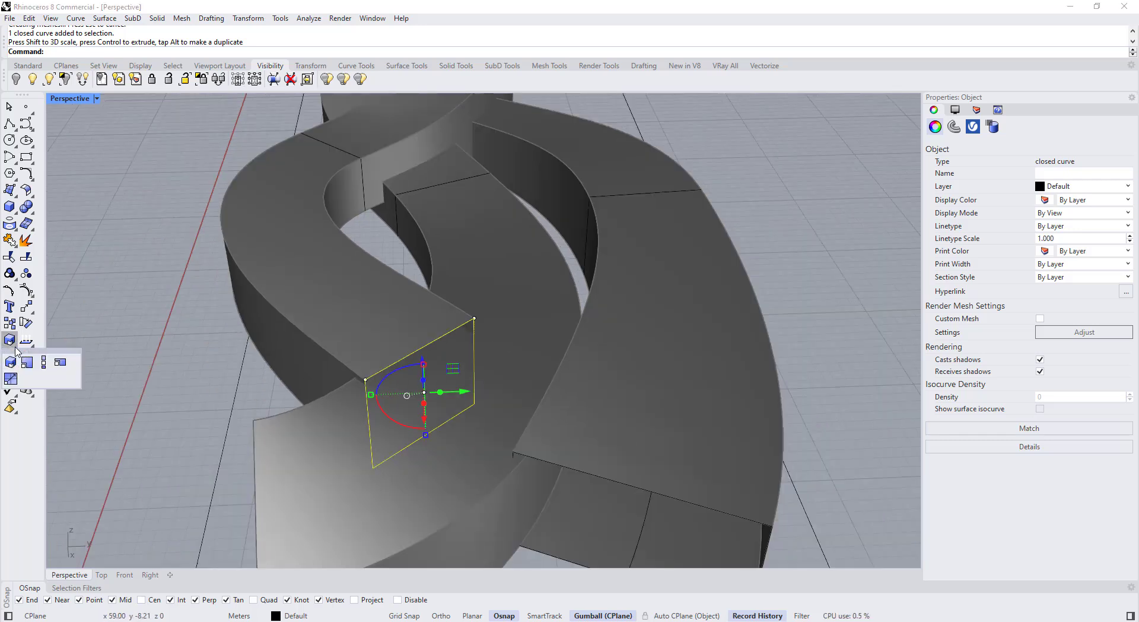
pyautogui.click(44, 362)
pyautogui.click(365, 379)
pyautogui.click(474, 318)
pyautogui.click(425, 346)
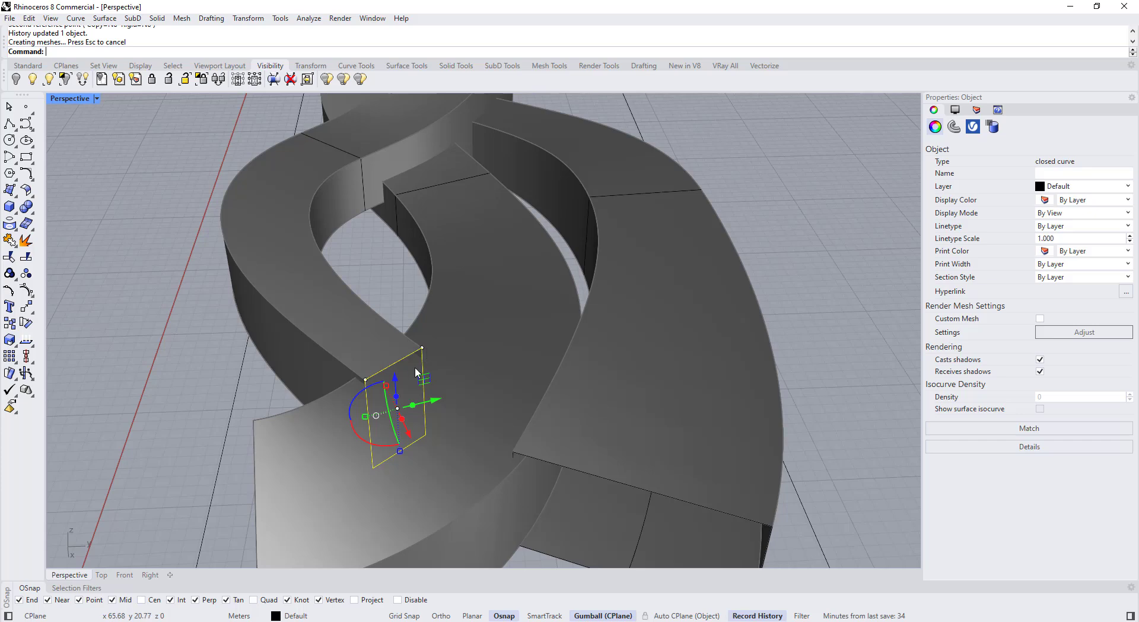
# Reduce the height of the front wavy volume's right end section to about half with Scale1D, using its bottom corner as base.
pyautogui.moveTo(412, 368); pyautogui.dragTo(527, 357, button='right')
pyautogui.rightClick(528, 365)
pyautogui.click(553, 383)
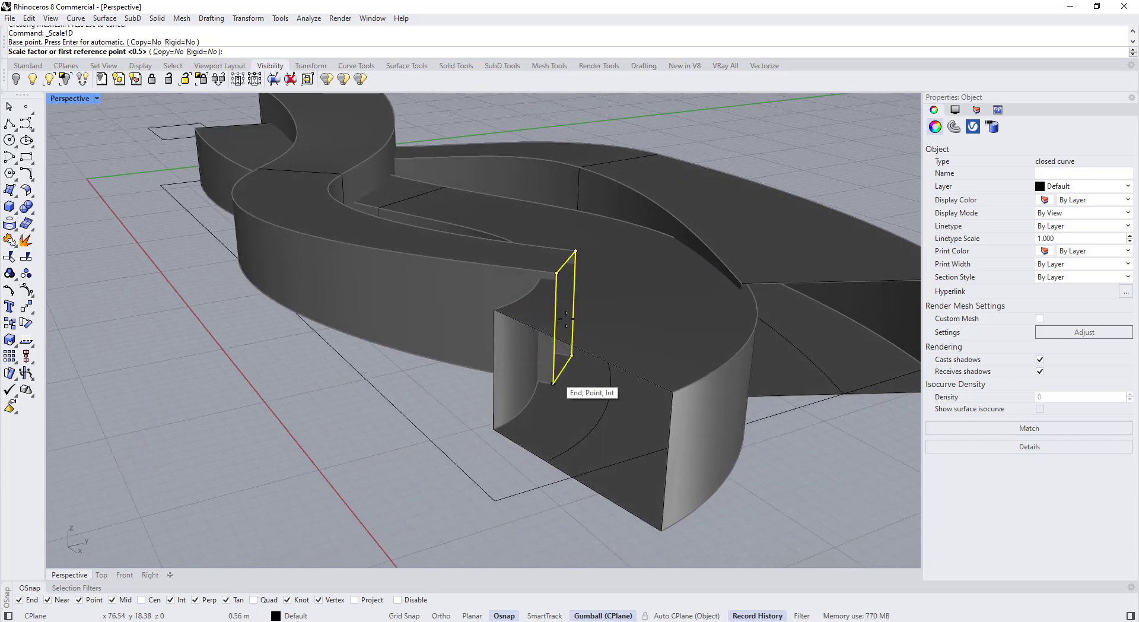
pyautogui.click(554, 272)
pyautogui.click(555, 321)
pyautogui.click(442, 384)
# Raise the selected section curve slightly to refine the height of its swept volume.
pyautogui.moveTo(443, 383); pyautogui.dragTo(521, 299, button='right')
pyautogui.scroll(-6, 508, 297)
pyautogui.moveTo(599, 295); pyautogui.dragTo(676, 348)
pyautogui.scroll(3, 639, 263)
pyautogui.moveTo(645, 266); pyautogui.dragTo(642, 249)
pyautogui.scroll(-6, 642, 249)
pyautogui.click(522, 353)
# Nudge two section curve selections slightly sideways to refine the shape of the volumes.
pyautogui.moveTo(522, 353); pyautogui.dragTo(505, 427, button='right')
pyautogui.scroll(5, 522, 321)
pyautogui.click(525, 309)
pyautogui.moveTo(497, 333); pyautogui.dragTo(504, 336)
pyautogui.click(549, 382)
pyautogui.click(368, 297)
pyautogui.moveTo(584, 380); pyautogui.dragTo(596, 297, button='right')
pyautogui.click(605, 219)
pyautogui.moveTo(635, 218); pyautogui.dragTo(620, 217)
pyautogui.click(474, 350)
# Select another section curve, shift it slightly and clear the selection.
pyautogui.moveTo(450, 285); pyautogui.dragTo(617, 321, button='right')
pyautogui.scroll(4, 302, 289)
pyautogui.scroll(-4, 302, 289)
pyautogui.click(418, 337)
pyautogui.click(617, 321)
pyautogui.moveTo(626, 331); pyautogui.dragTo(631, 344)
pyautogui.press('Escape')
# Raise the bottom edge of the crossing volume's front left end section, and lift another section selection slightly.
pyautogui.moveTo(631, 341); pyautogui.dragTo(374, 481, button='right')
pyautogui.scroll(4, 373, 480)
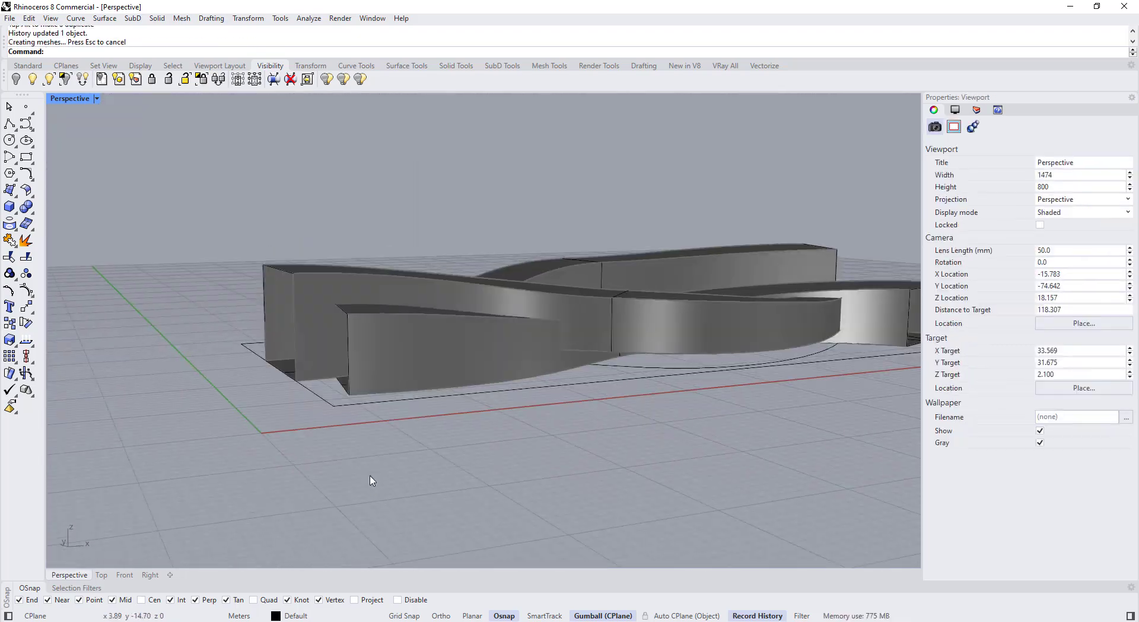
pyautogui.keyDown('ctrl'); pyautogui.keyDown('shift'); pyautogui.click(356, 394); pyautogui.keyUp('shift'); pyautogui.keyUp('ctrl')
pyautogui.click(341, 388)
pyautogui.keyDown('ctrl'); pyautogui.keyDown('shift'); pyautogui.click(341, 389); pyautogui.keyUp('shift'); pyautogui.keyUp('ctrl')
pyautogui.moveTo(335, 350); pyautogui.dragTo(335, 291)
pyautogui.moveTo(335, 292); pyautogui.dragTo(534, 418, button='right')
pyautogui.click(534, 418)
pyautogui.moveTo(534, 394); pyautogui.dragTo(534, 367)
pyautogui.moveTo(534, 368); pyautogui.dragTo(703, 344, button='right')
pyautogui.click(702, 344)
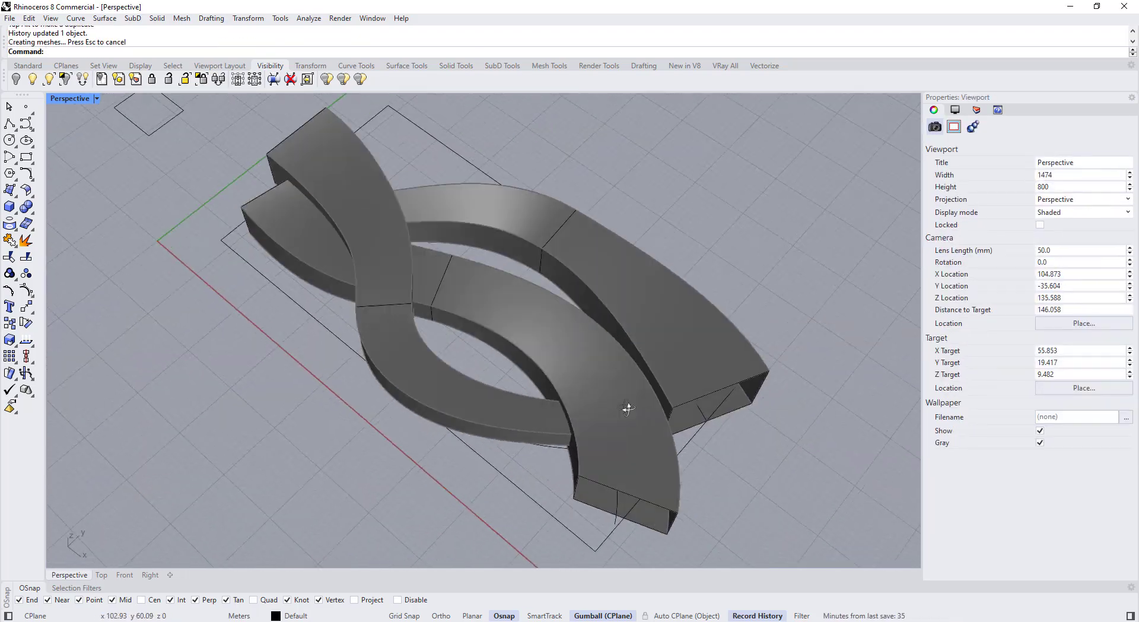
# Slightly raise two more section selections so the volumes rise and fall along their length.
pyautogui.click(635, 407)
pyautogui.moveTo(635, 407); pyautogui.dragTo(711, 255, button='right')
pyautogui.moveTo(336, 320); pyautogui.dragTo(335, 296)
pyautogui.scroll(-4, 366, 332)
pyautogui.moveTo(653, 368); pyautogui.dragTo(415, 356, button='right')
pyautogui.moveTo(499, 297); pyautogui.dragTo(656, 326)
pyautogui.moveTo(575, 285); pyautogui.dragTo(575, 267)
# Lower one selected sub-object of a section curve to bring down that part of its volume.
pyautogui.moveTo(267, 439); pyautogui.dragTo(467, 440, button='right')
pyautogui.keyDown('ctrl'); pyautogui.keyDown('shift'); pyautogui.click(653, 284); pyautogui.keyUp('shift'); pyautogui.keyUp('ctrl')
pyautogui.moveTo(635, 249); pyautogui.dragTo(635, 293)
pyautogui.moveTo(667, 320); pyautogui.dragTo(640, 332, button='right')
# Select part of another section curve and raise it slightly to fine-tune the volume's profile.
pyautogui.scroll(-4, 516, 326)
pyautogui.keyDown('ctrl'); pyautogui.keyDown('shift'); pyautogui.click(645, 330); pyautogui.keyUp('shift'); pyautogui.keyUp('ctrl')
pyautogui.scroll(9, 486, 339)
pyautogui.click(477, 344)
pyautogui.moveTo(465, 305); pyautogui.dragTo(514, 332, button='right')
pyautogui.moveTo(433, 339); pyautogui.dragTo(498, 386)
pyautogui.moveTo(460, 323); pyautogui.dragTo(460, 303)
# Preview the perspective view in Rendered mode and return it to Shaded mode.
pyautogui.scroll(-9, 460, 332)
pyautogui.moveTo(461, 332); pyautogui.dragTo(333, 475, button='right')
pyautogui.hotkey('ctrl', 'alt', 'r')
pyautogui.rightClick(55, 98)
pyautogui.click(84, 159)
pyautogui.moveTo(335, 250); pyautogui.dragTo(334, 211, button='right')
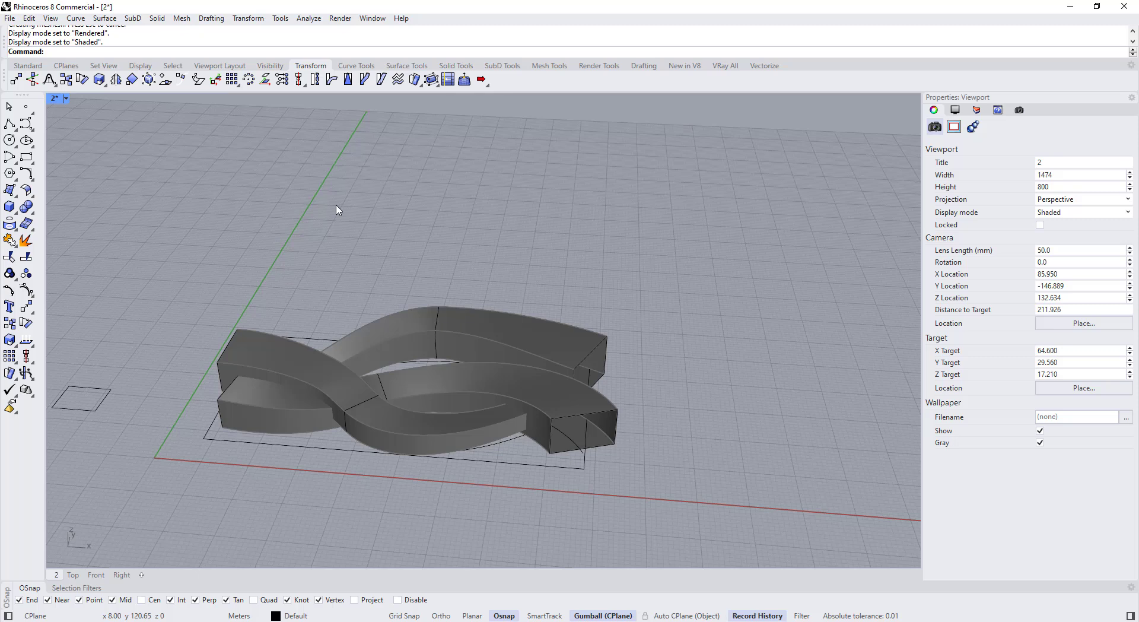
# Unlock all locked objects so the three swept volumes can be selected.
pyautogui.press('Escape')
pyautogui.press('BackSpace')
pyautogui.press('Escape')
pyautogui.write('Unlock')
pyautogui.press('Return')
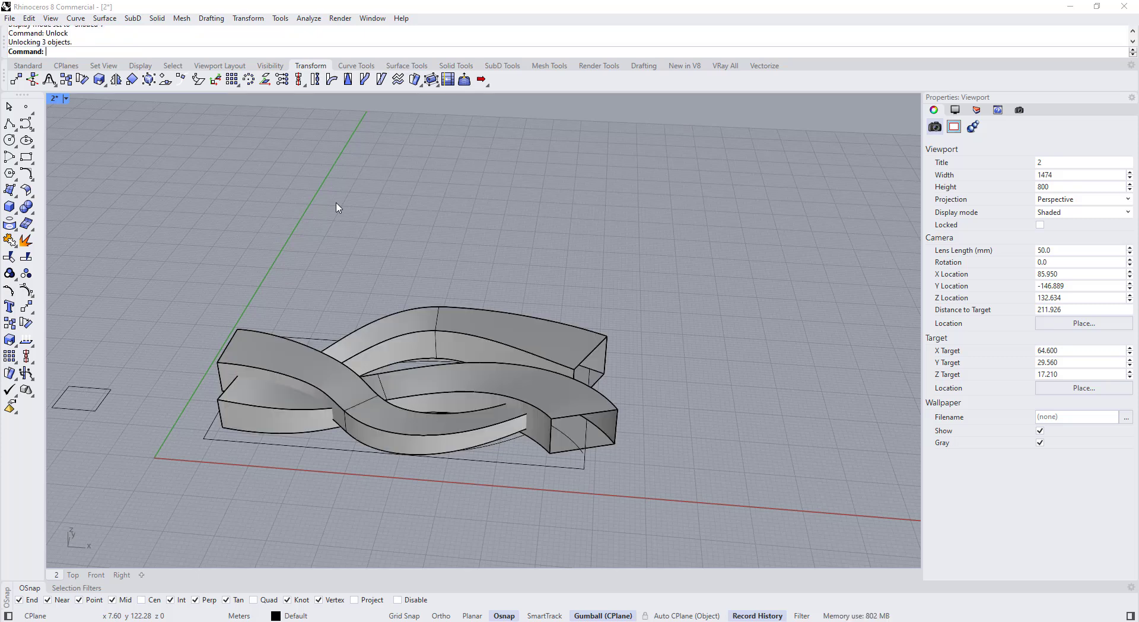
pyautogui.click(272, 66)
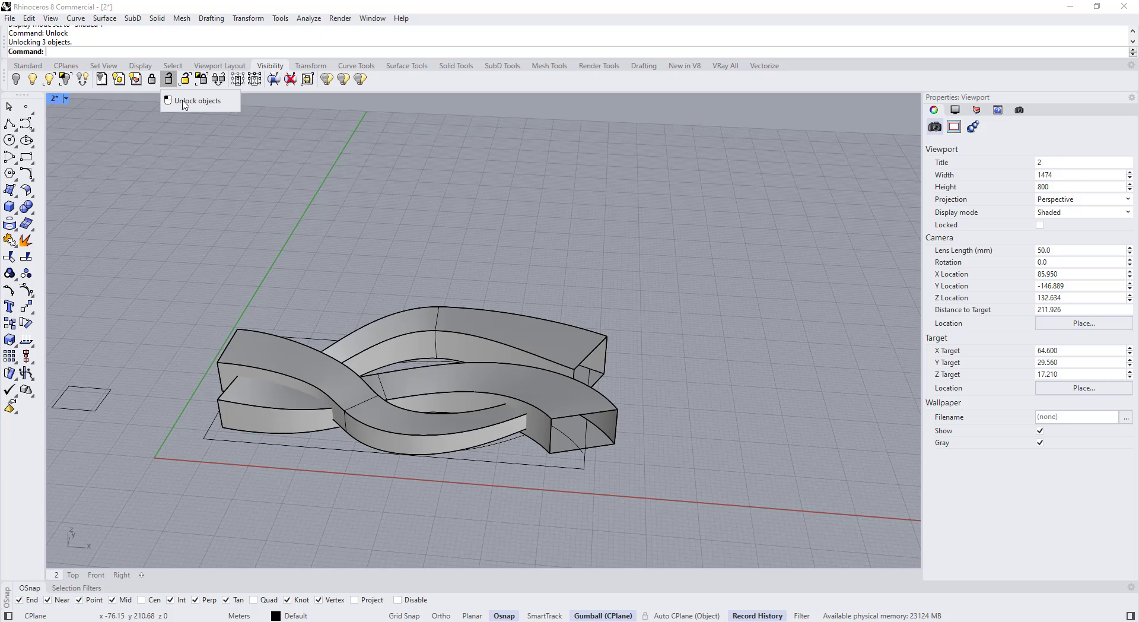
# Cap the open ends of the three original swept volumes, accepting the break in their history.
pyautogui.scroll(6, 392, 408)
pyautogui.click(389, 429)
pyautogui.keyDown('shift'); pyautogui.click(475, 361); pyautogui.keyUp('shift')
pyautogui.keyDown('shift'); pyautogui.click(524, 270); pyautogui.keyUp('shift')
pyautogui.scroll(-6, 517, 271)
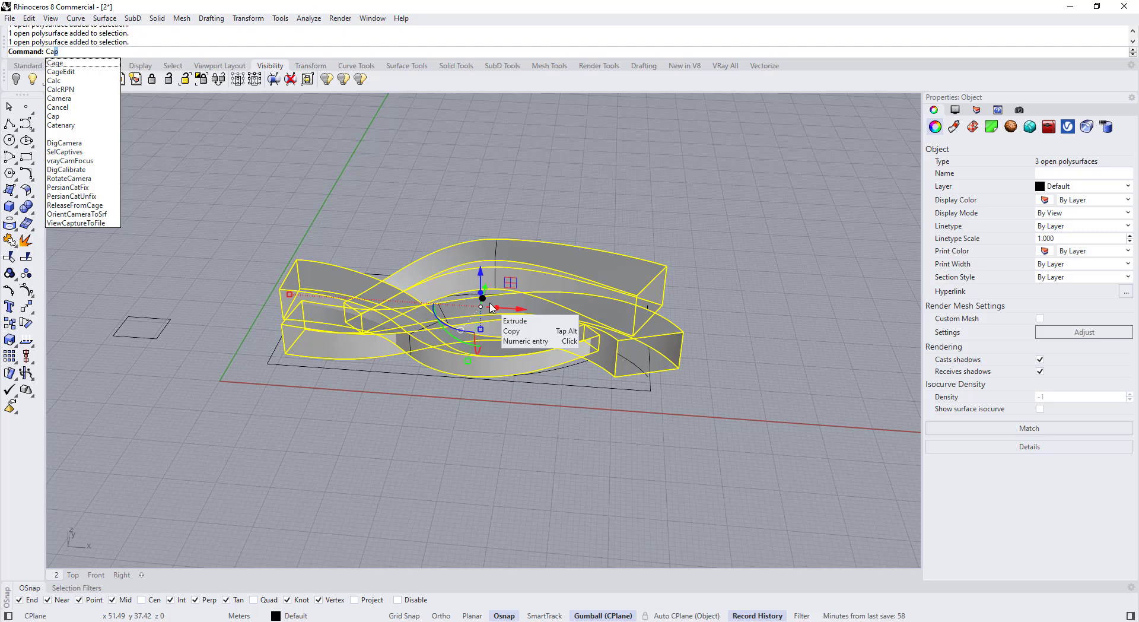
pyautogui.press('Return')
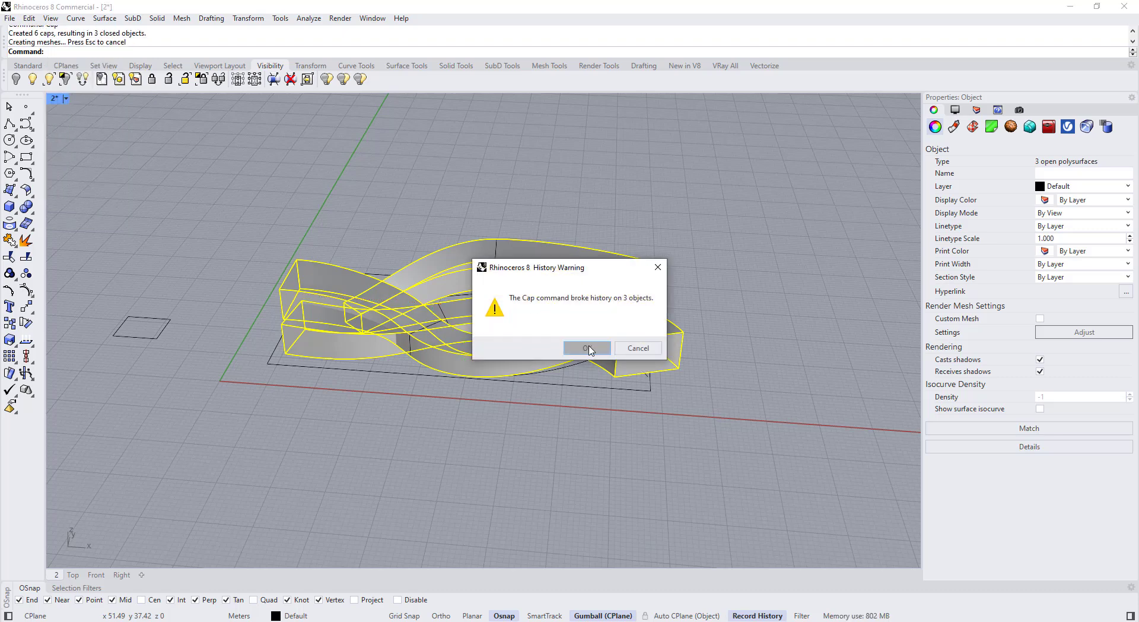
pyautogui.click(585, 349)
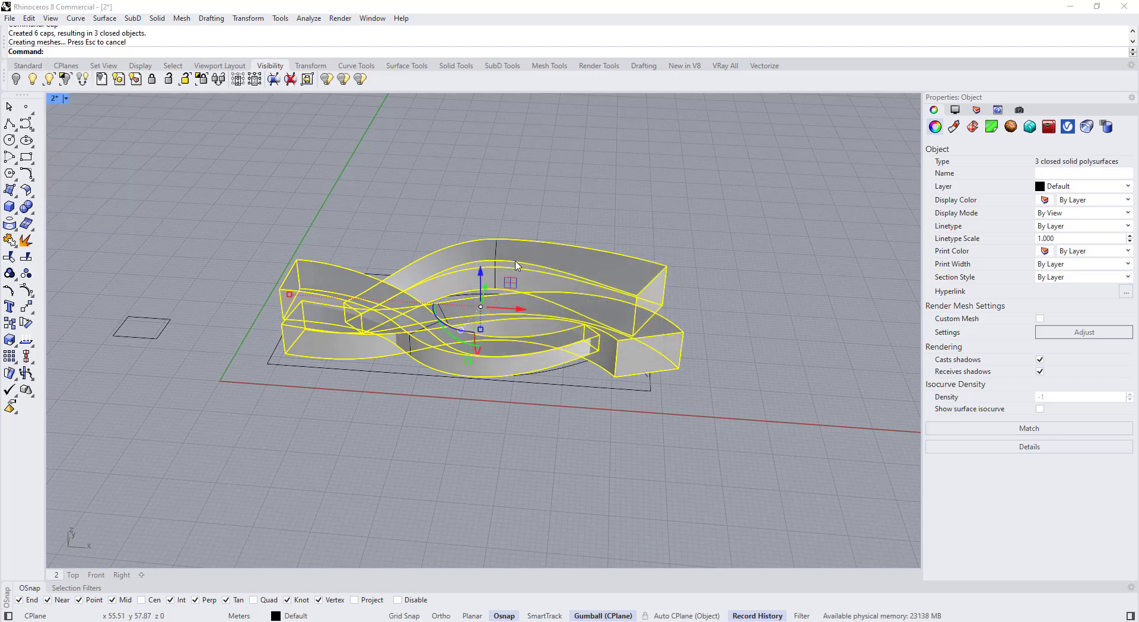
# Try moving the back volume's middle section curve, and undo back to before the capping.
pyautogui.click(498, 255)
pyautogui.moveTo(497, 255); pyautogui.dragTo(505, 272, button='right')
pyautogui.moveTo(504, 268); pyautogui.dragTo(530, 229)
pyautogui.click(530, 228)
pyautogui.moveTo(529, 230); pyautogui.dragTo(442, 366, button='right')
pyautogui.hotkey('ctrl', 'z')
pyautogui.press('Escape')
# Duplicate the three open swept volumes and place the copies behind the originals.
pyautogui.click(440, 366)
pyautogui.keyDown('shift'); pyautogui.click(514, 304); pyautogui.keyUp('shift')
pyautogui.keyDown('shift'); pyautogui.click(554, 247); pyautogui.keyUp('shift')
pyautogui.scroll(-8, 497, 270)
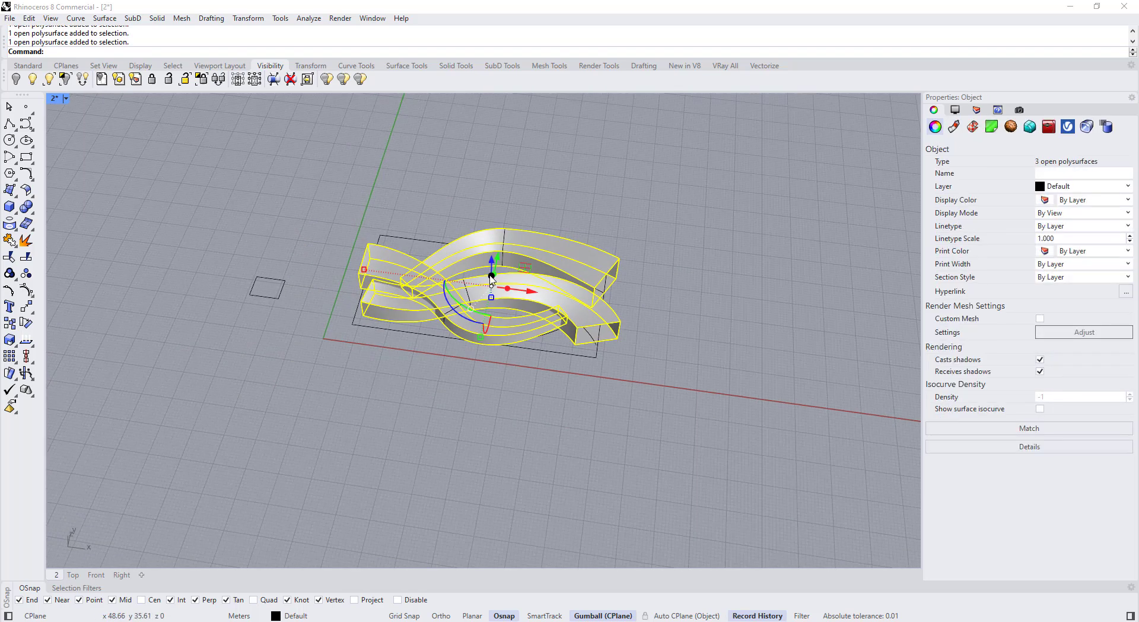
pyautogui.moveTo(498, 273); pyautogui.dragTo(503, 272, button='right')
pyautogui.keyDown('alt'); pyautogui.moveTo(500, 254); pyautogui.dragTo(532, 148); pyautogui.keyUp('alt')
pyautogui.click(597, 184)
# Select the three duplicated volumes and close their open ends with Cap.
pyautogui.scroll(2, 568, 221)
pyautogui.keyDown('shift'); pyautogui.moveTo(567, 222); pyautogui.dragTo(533, 312, button='right'); pyautogui.keyUp('shift')
pyautogui.moveTo(533, 312); pyautogui.dragTo(542, 279, button='right')
pyautogui.scroll(4, 542, 279)
pyautogui.moveTo(571, 350); pyautogui.dragTo(221, 188)
pyautogui.write('Cxa')
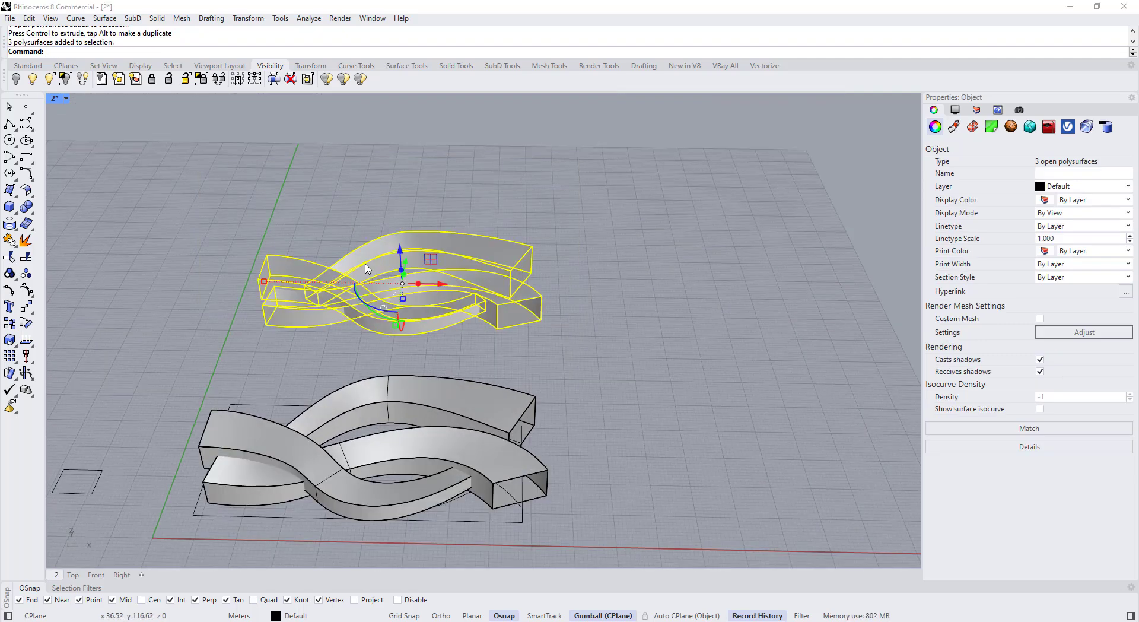
pyautogui.press('Return')
pyautogui.press('Return')
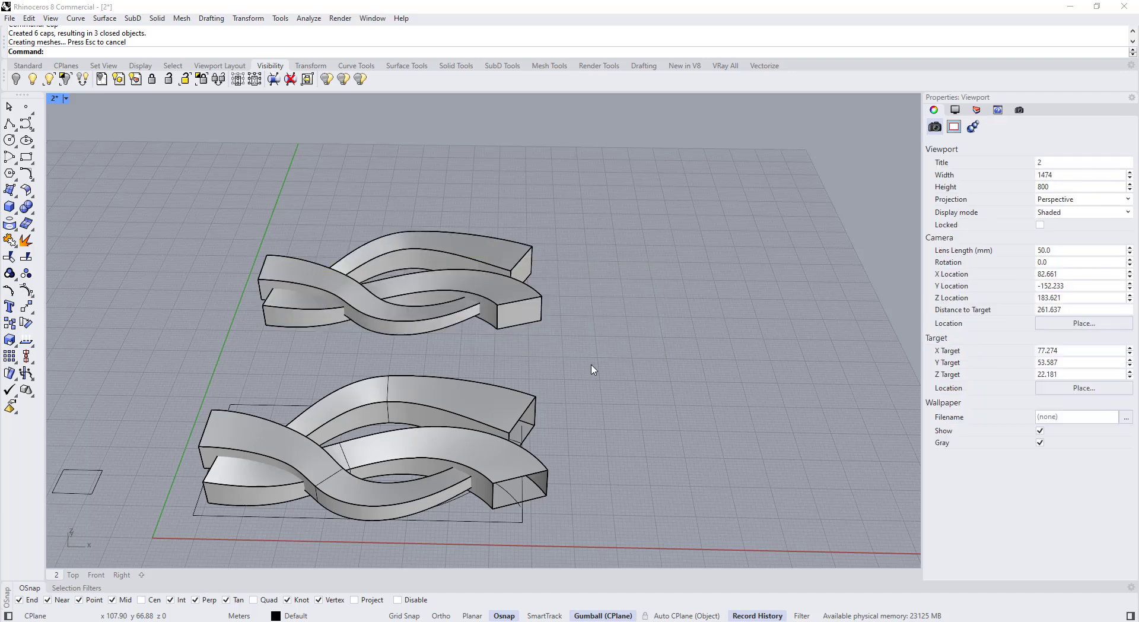
pyautogui.click(489, 397)
# Compare the capped copies with the original open volumes and their section curves.
pyautogui.moveTo(481, 425); pyautogui.dragTo(472, 396, button='right')
pyautogui.scroll(7, 383, 403)
pyautogui.press('Escape')
pyautogui.click(384, 372)
pyautogui.press('Escape')
pyautogui.scroll(-1, 391, 355)
pyautogui.scroll(-2, 394, 340)
pyautogui.moveTo(403, 341); pyautogui.dragTo(457, 347, button='right')
pyautogui.moveTo(614, 325); pyautogui.dragTo(425, 225)
pyautogui.scroll(5, 392, 352)
pyautogui.scroll(-1, 475, 323)
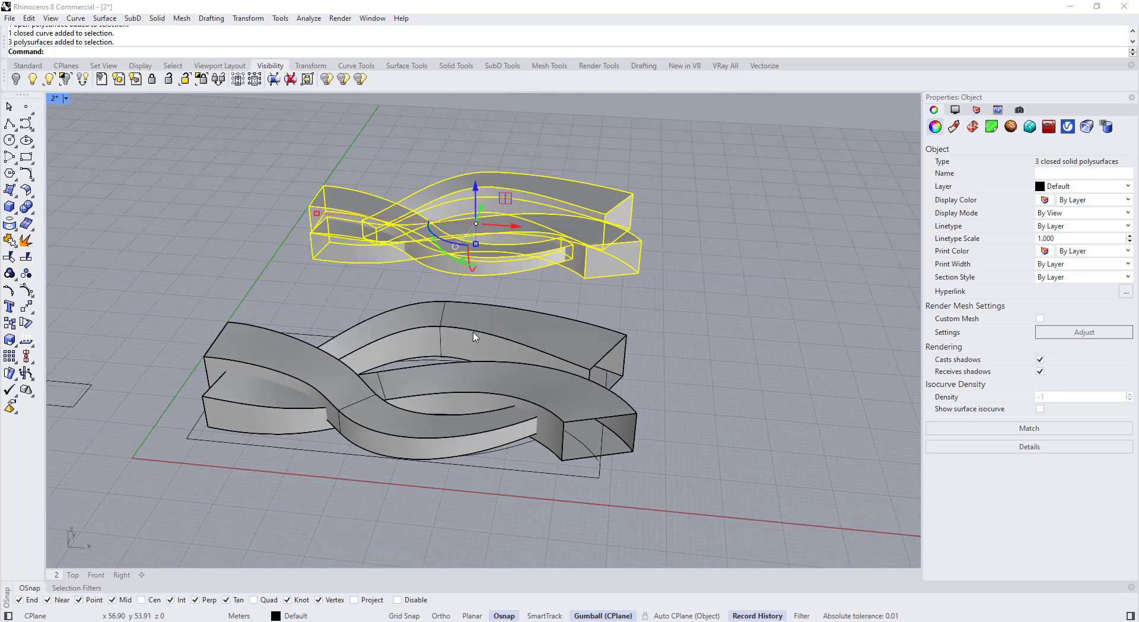
pyautogui.click(757, 322)
pyautogui.scroll(-2, 503, 310)
pyautogui.moveTo(504, 310); pyautogui.dragTo(496, 290, button='right')
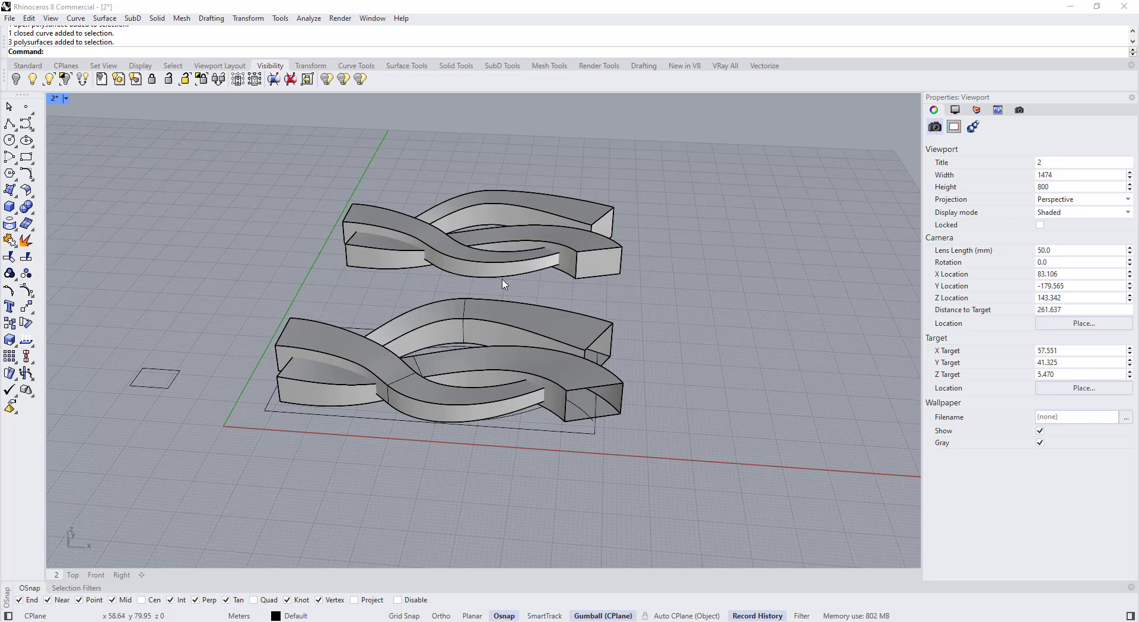
pyautogui.moveTo(504, 279); pyautogui.dragTo(440, 271, button='right')
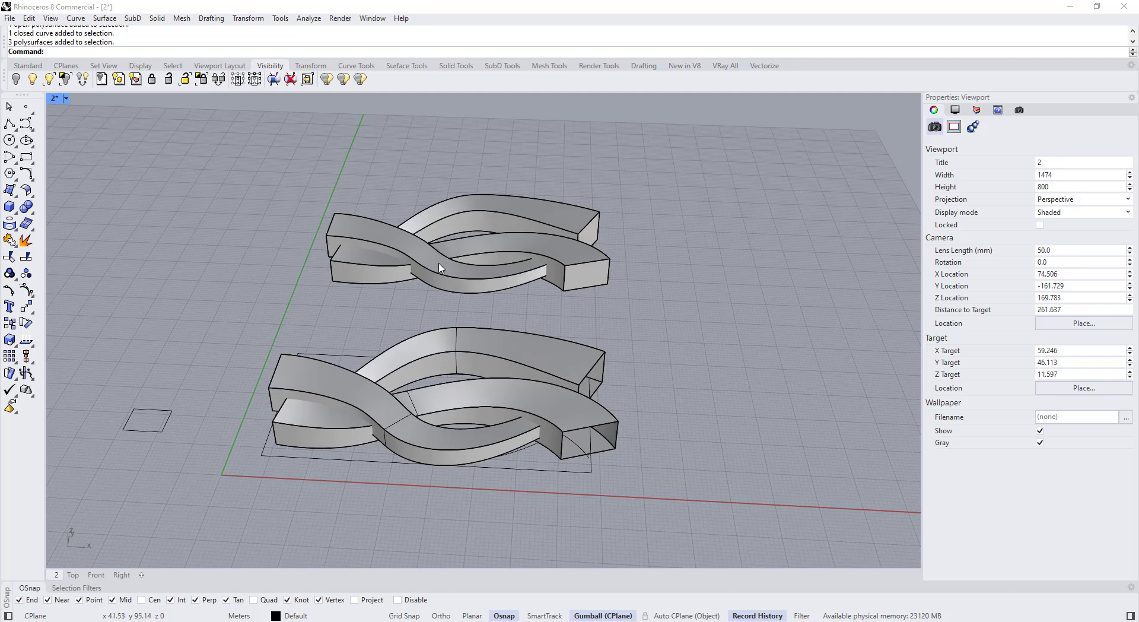
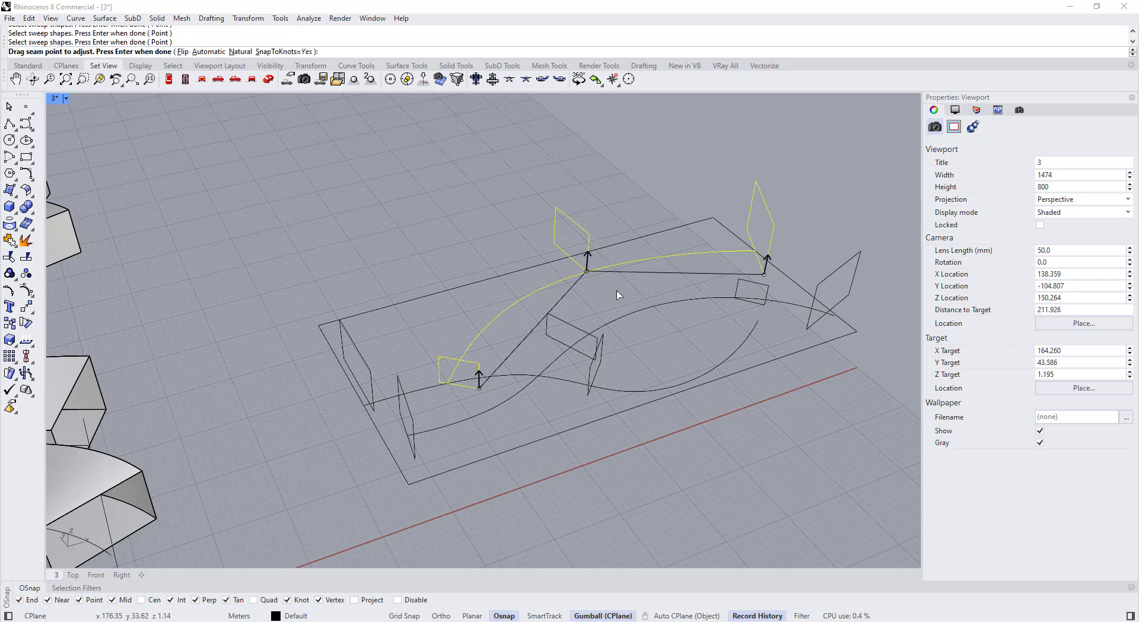
# Accept the seam points and default options to complete the back volume's Sweep1 through its three sections.
pyautogui.press('Return')
pyautogui.press('Return')
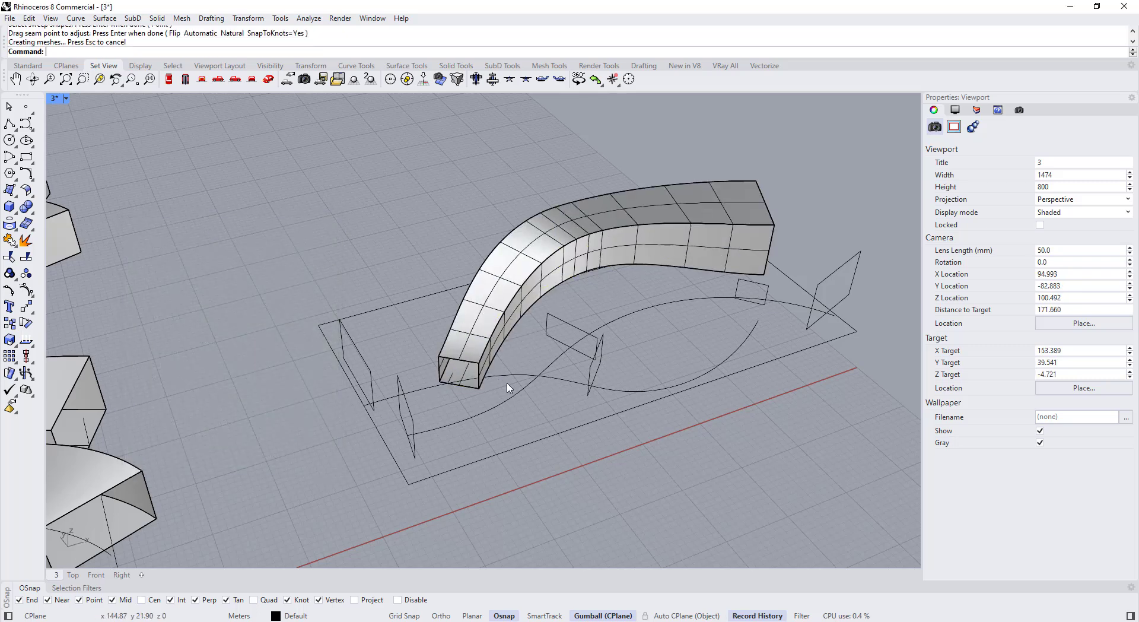
pyautogui.click(545, 373)
pyautogui.click(417, 393)
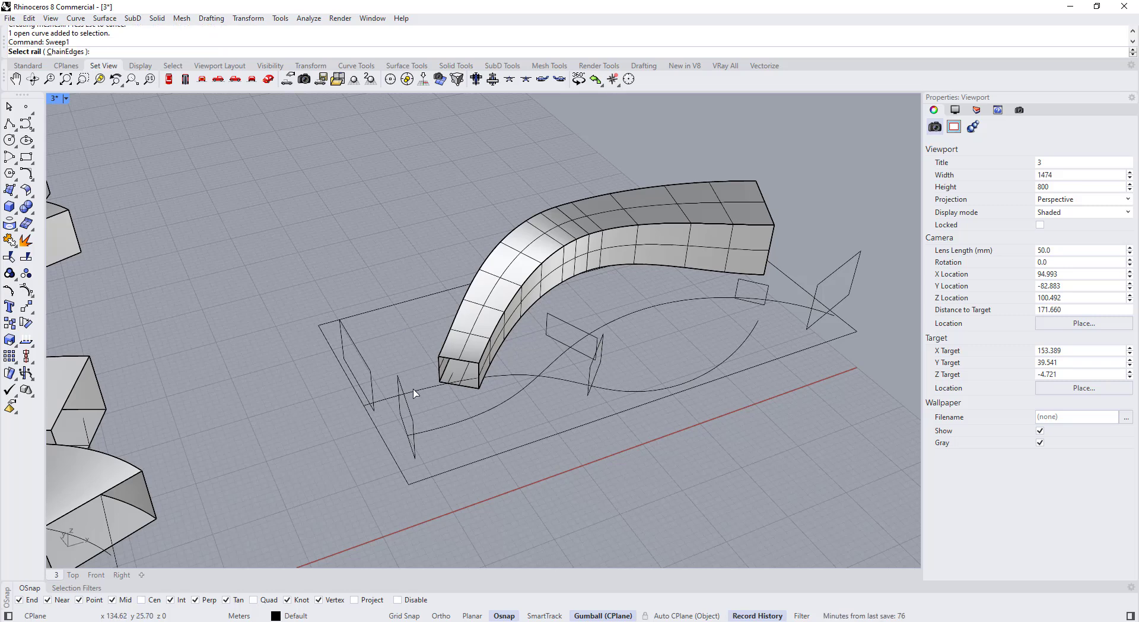
pyautogui.click(417, 393)
pyautogui.click(366, 366)
pyautogui.moveTo(563, 385); pyautogui.dragTo(633, 354, button='right')
pyautogui.click(741, 235)
pyautogui.press('Return')
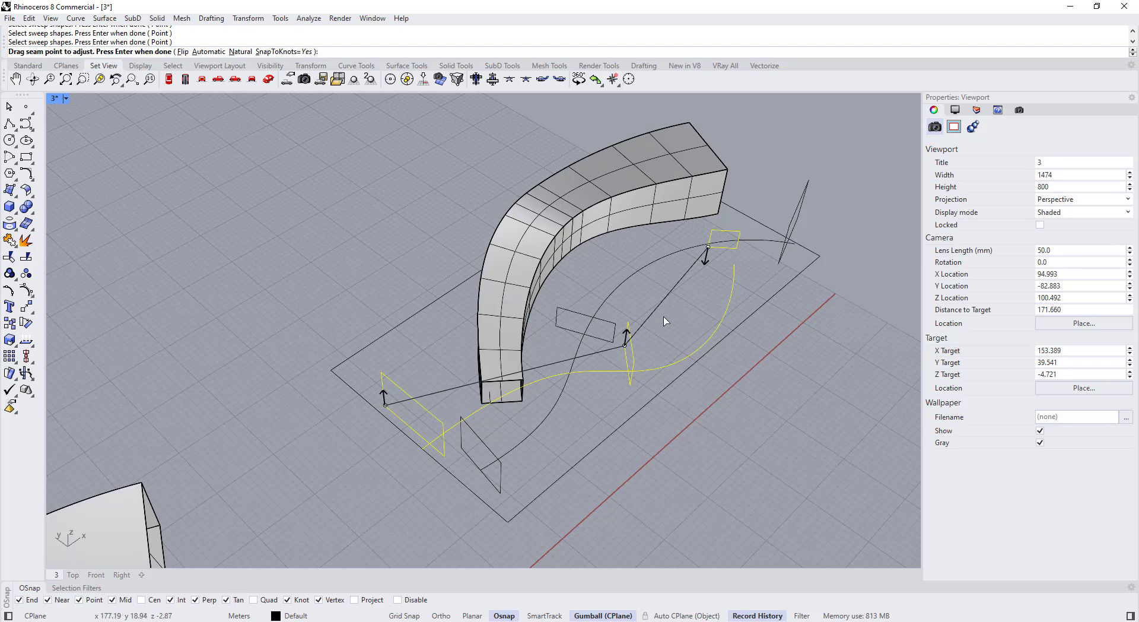
pyautogui.press('Return')
pyautogui.moveTo(653, 332); pyautogui.dragTo(596, 330, button='right')
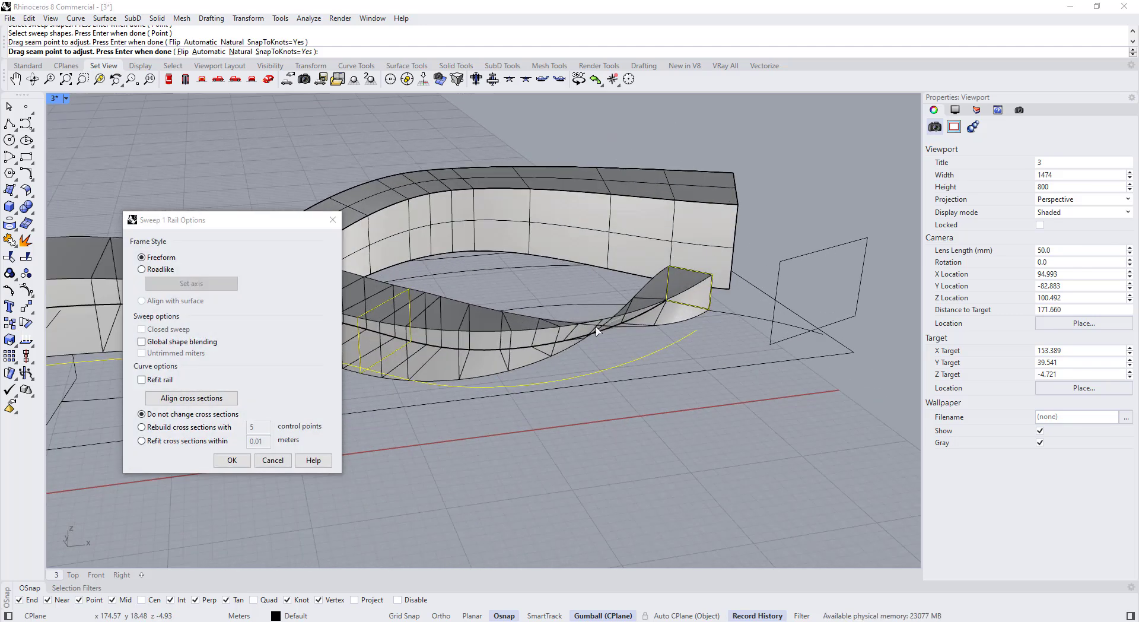
pyautogui.moveTo(656, 358)
pyautogui.mouseDown(button='right')
pyautogui.moveTo(590, 367)
pyautogui.moveTo(647, 371)
pyautogui.mouseUp(button='right')
pyautogui.click(273, 460)
# Start Sweep1 with the front wavy curve as rail and its two end sections and middle section as shapes.
pyautogui.scroll(-2, 534, 398)
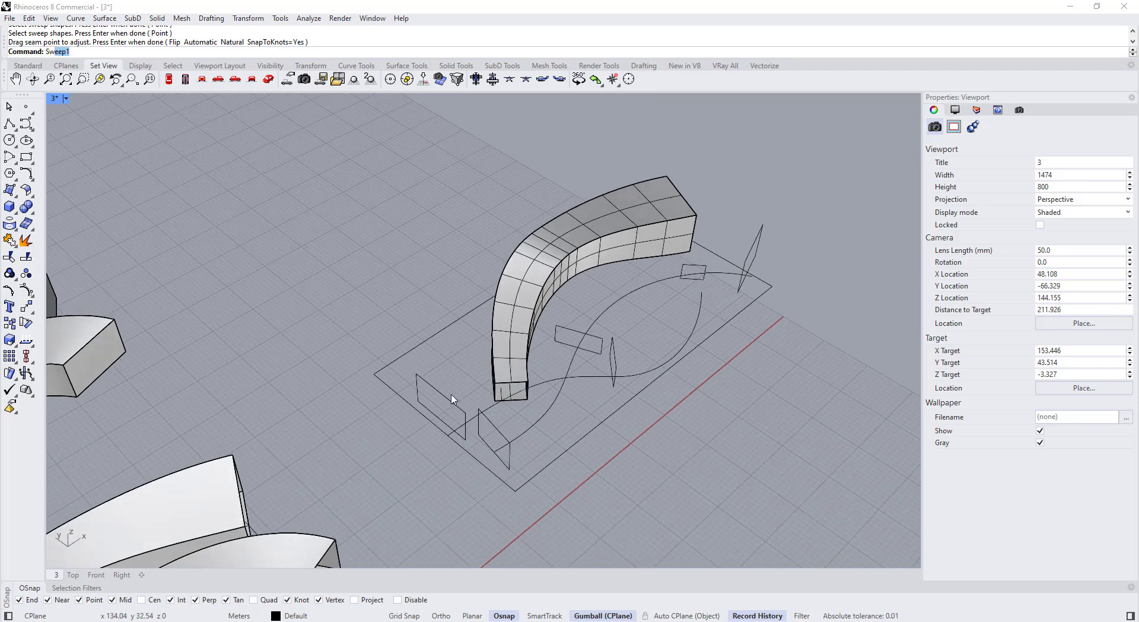
pyautogui.press('Return')
pyautogui.scroll(2, 485, 406)
pyautogui.click(488, 408)
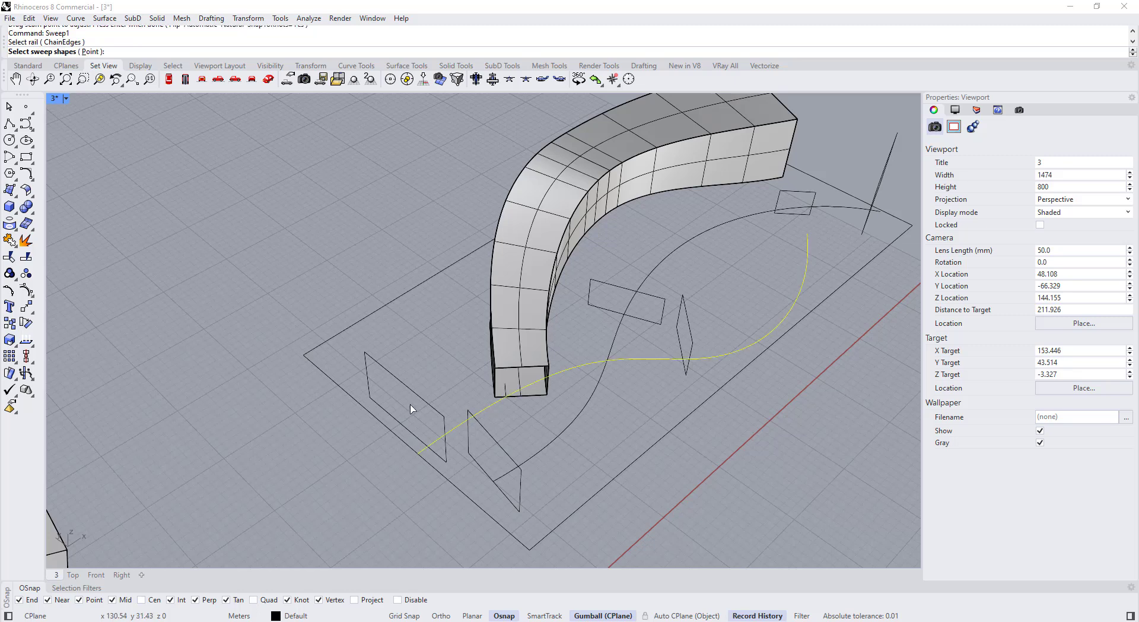
pyautogui.click(419, 397)
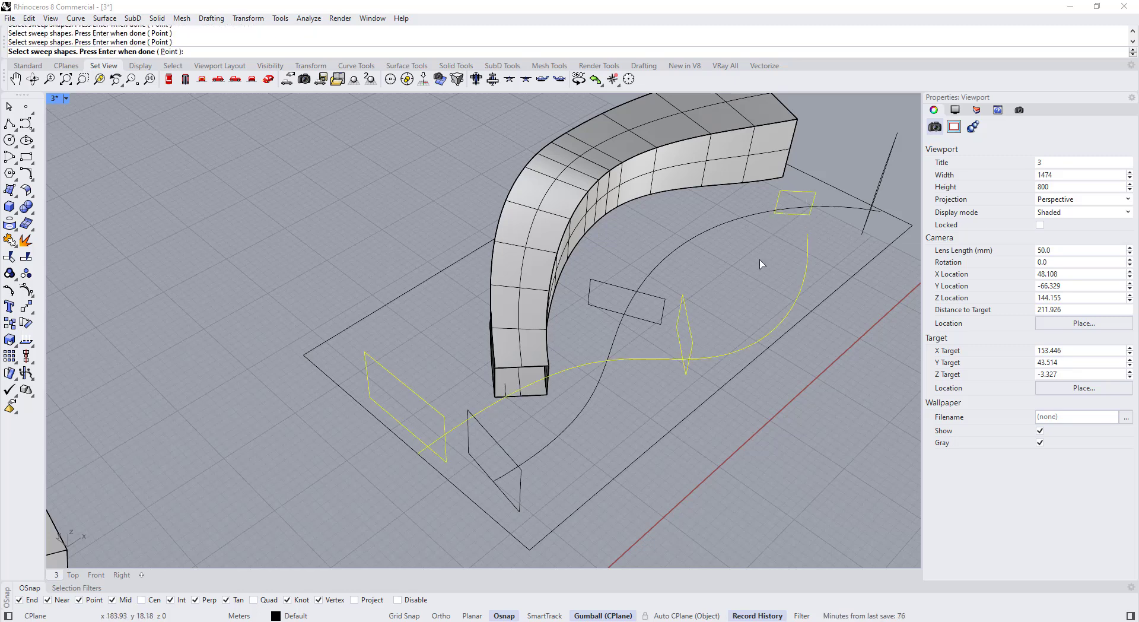
pyautogui.press('Return')
# Align the seam directions of all three sections upward and complete the front wavy sweep with the default options.
pyautogui.keyDown('shift'); pyautogui.moveTo(671, 317); pyautogui.dragTo(601, 366, button='right'); pyautogui.keyUp('shift')
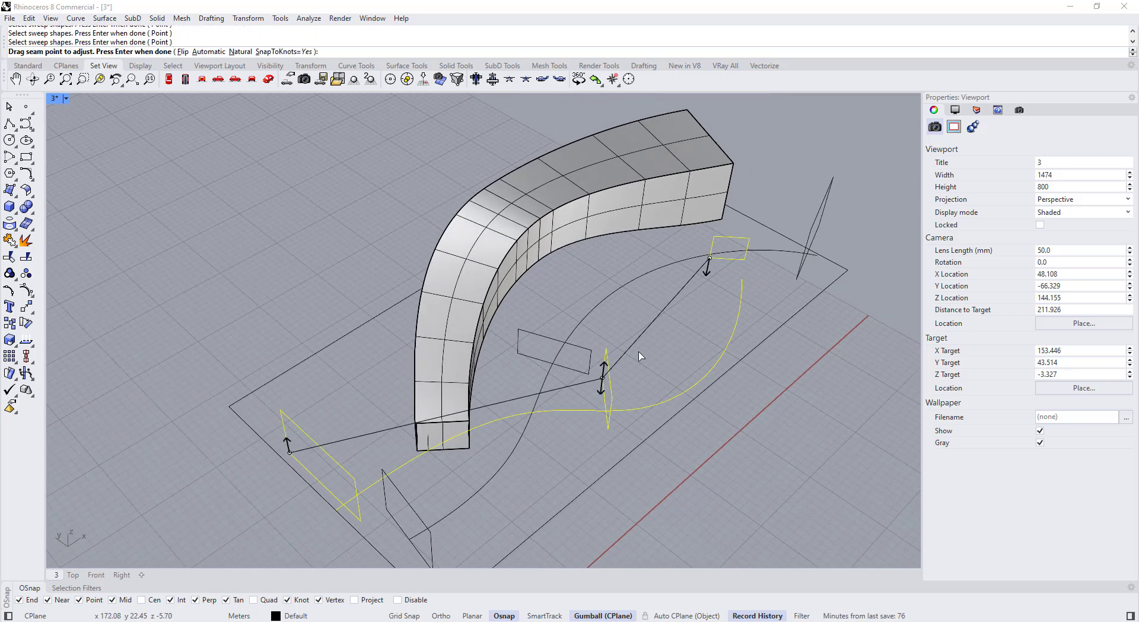
pyautogui.scroll(2, 712, 270)
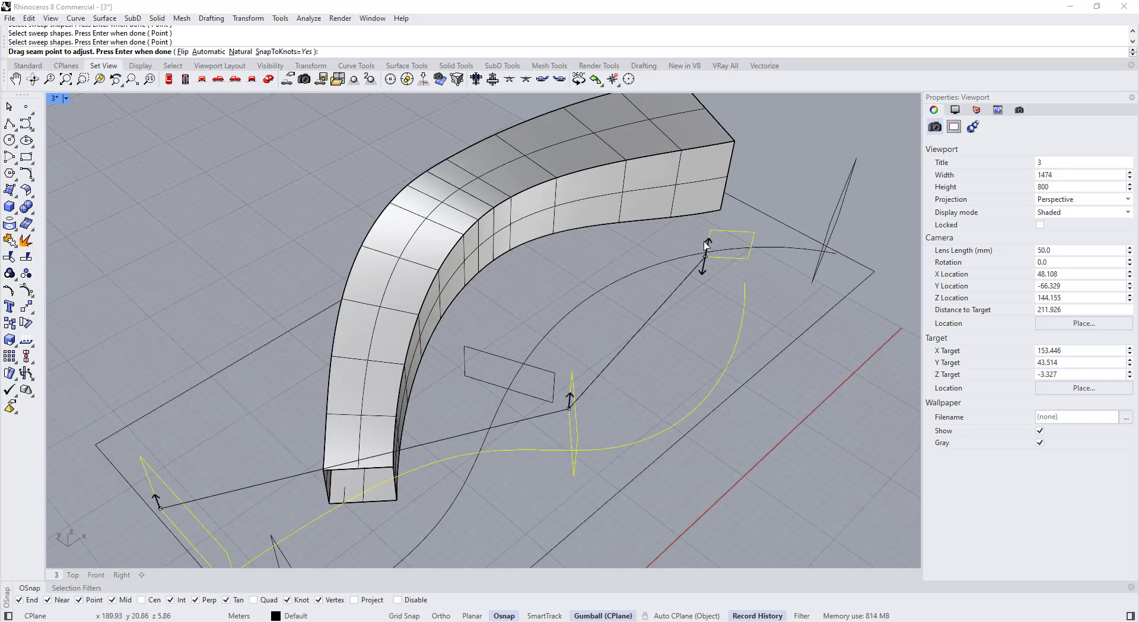
pyautogui.scroll(-2, 682, 282)
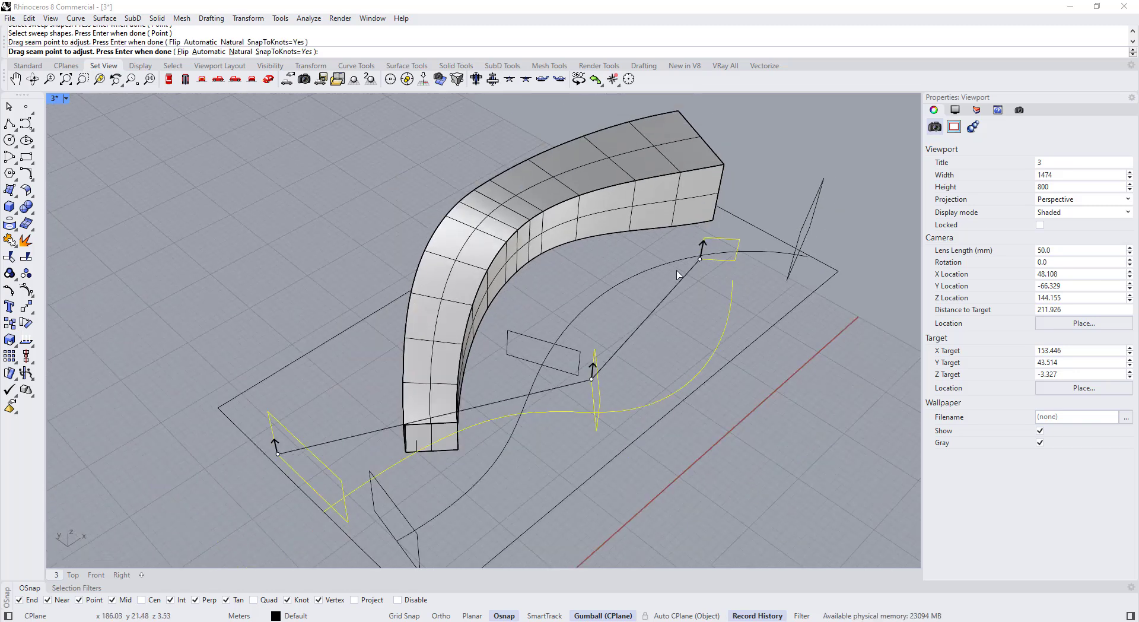
pyautogui.press('Return')
pyautogui.scroll(-3, 652, 299)
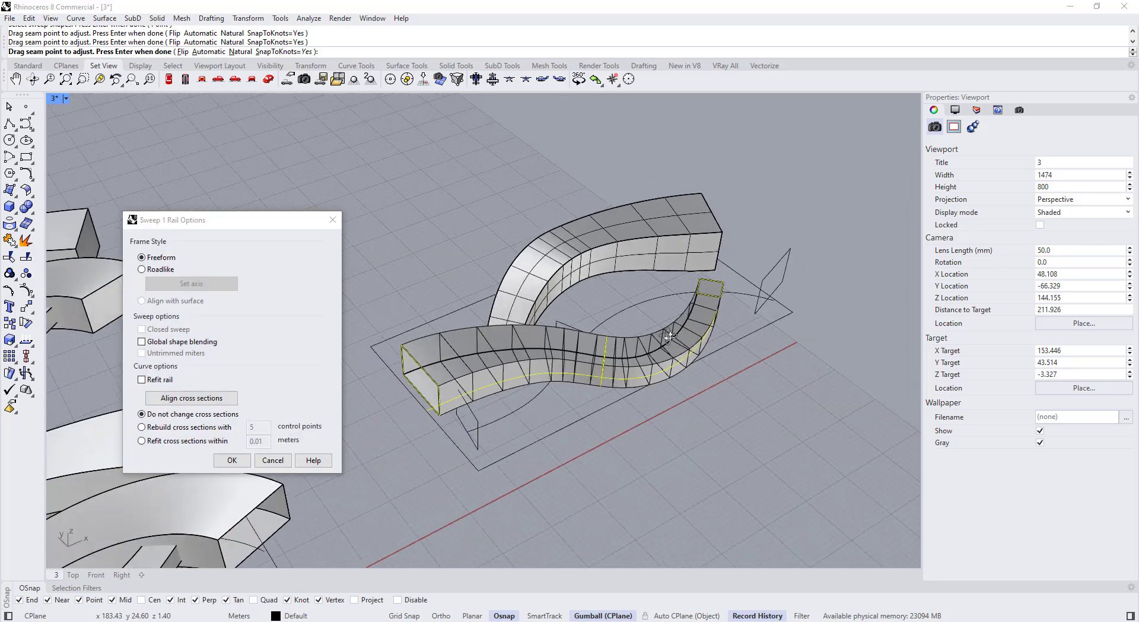
pyautogui.moveTo(653, 299); pyautogui.dragTo(541, 373, button='right')
pyautogui.press('Return')
# Sweep the third volume along the remaining curved rail through its three section rectangles, keeping the default seams and options.
pyautogui.moveTo(554, 436); pyautogui.dragTo(528, 407, button='right')
pyautogui.scroll(2, 528, 407)
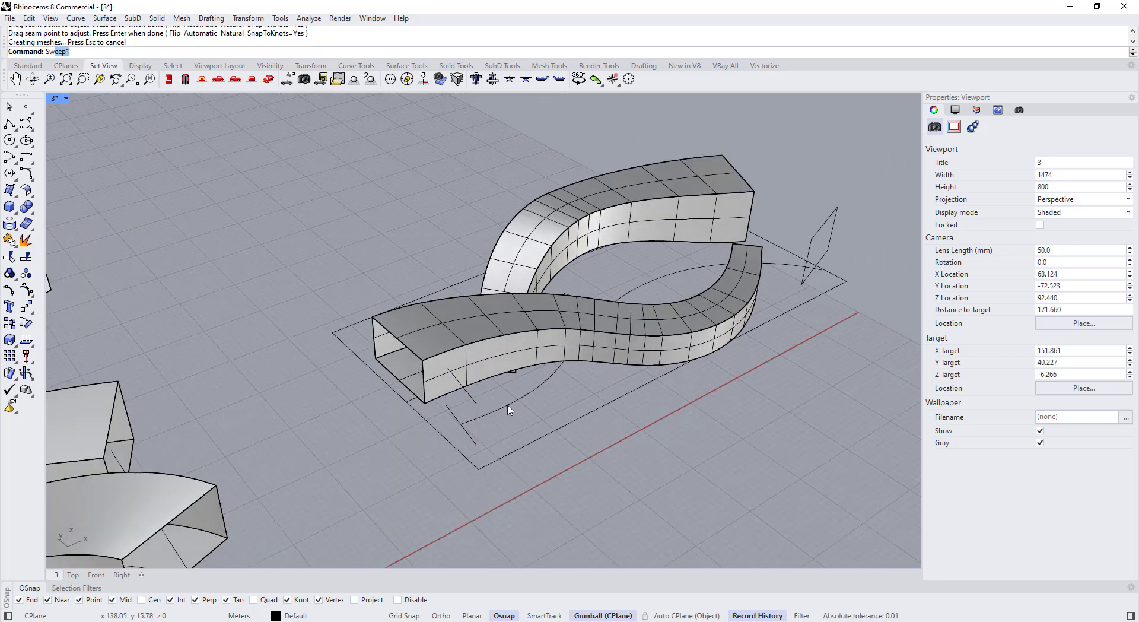
pyautogui.write('Sw')
pyautogui.press('Return')
pyautogui.click(470, 401)
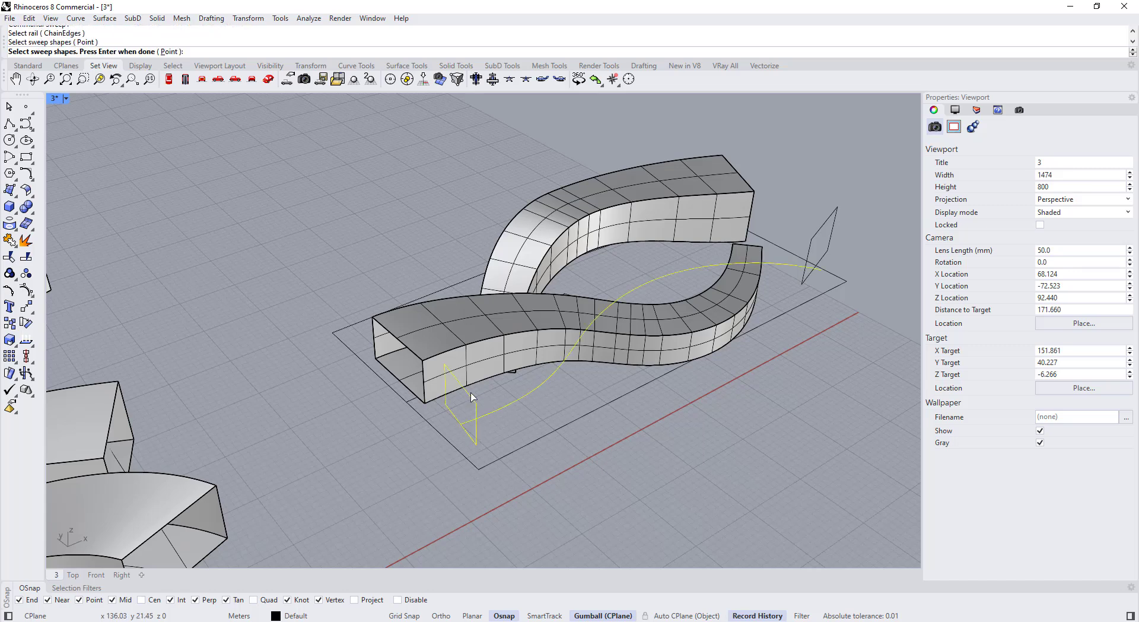
pyautogui.moveTo(471, 401); pyautogui.dragTo(607, 355, button='right')
pyautogui.moveTo(859, 250); pyautogui.dragTo(819, 202, button='right')
pyautogui.click(835, 242)
pyautogui.press('Return')
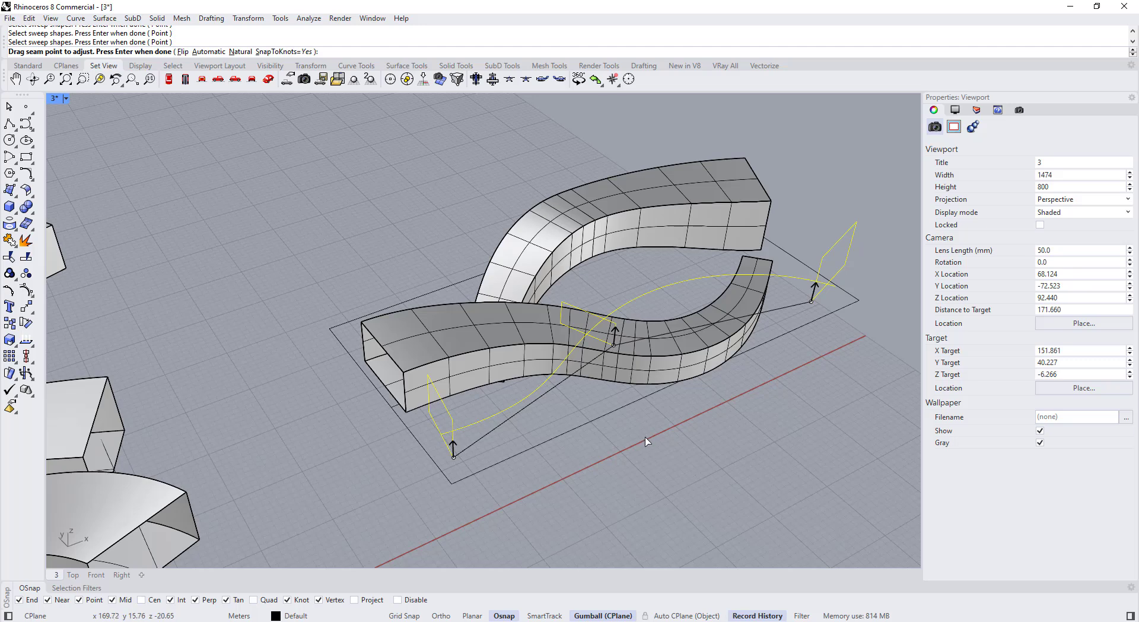
pyautogui.press('Return')
pyautogui.press('Return')
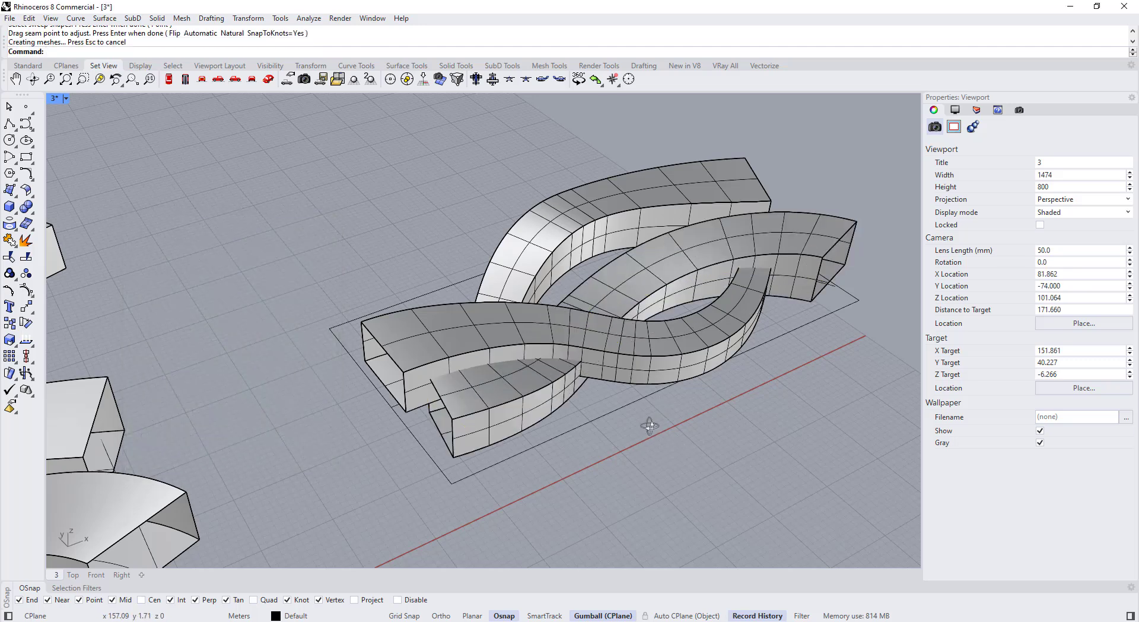
# Turn off surface isocurve display for all three swept volumes.
pyautogui.moveTo(649, 425); pyautogui.dragTo(617, 428, button='right')
pyautogui.click(545, 364)
pyautogui.keyDown('shift'); pyautogui.click(595, 392); pyautogui.keyUp('shift')
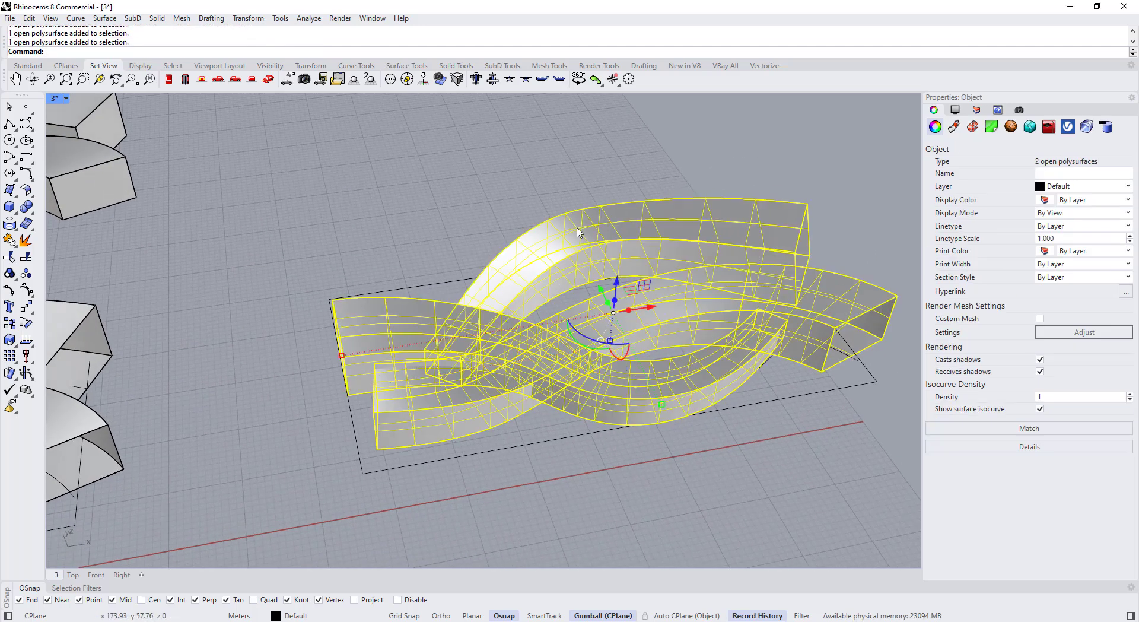
pyautogui.click(1040, 409)
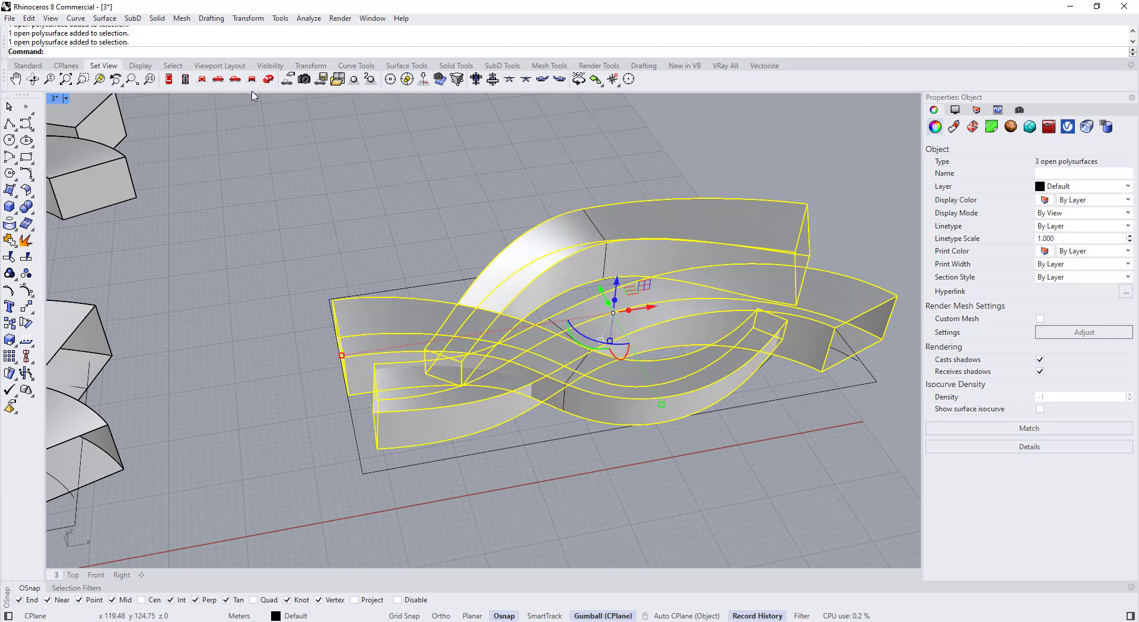
pyautogui.click(272, 69)
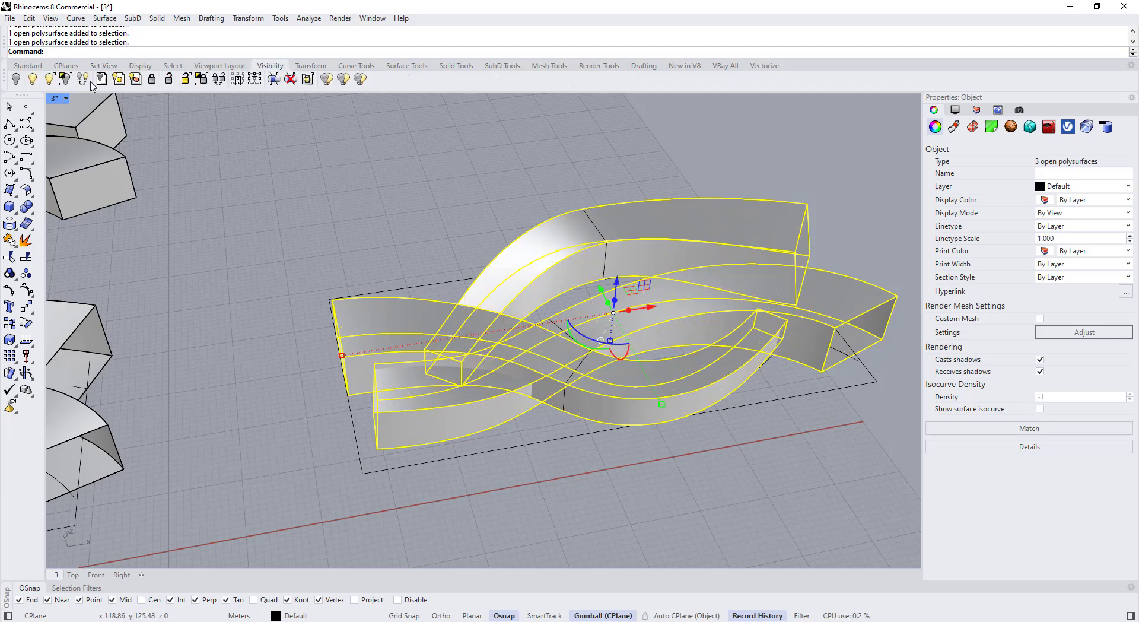
# Lock the three swept volumes and show the control points of all their curves except the boundary curve on the ground.
pyautogui.click(153, 81)
pyautogui.click(487, 450)
pyautogui.scroll(-4, 491, 431)
pyautogui.click(501, 488)
pyautogui.moveTo(500, 489); pyautogui.dragTo(467, 402, button='right')
pyautogui.moveTo(372, 242); pyautogui.dragTo(812, 526)
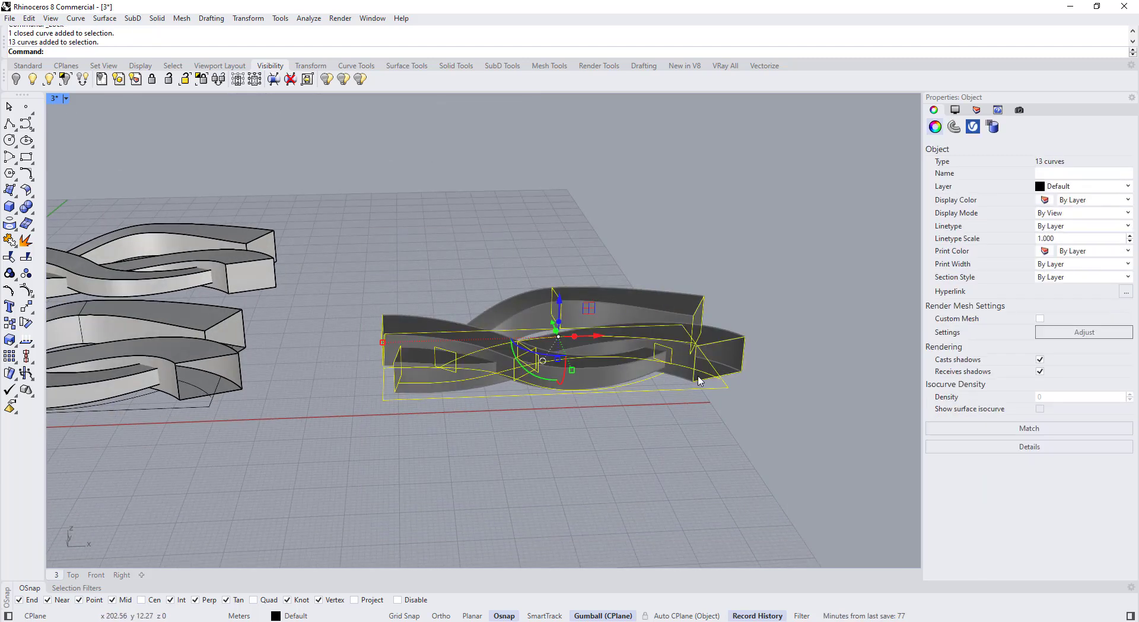
pyautogui.scroll(2, 700, 381)
pyautogui.keyDown('ctrl'); pyautogui.click(696, 398); pyautogui.keyUp('ctrl')
pyautogui.press('F10')
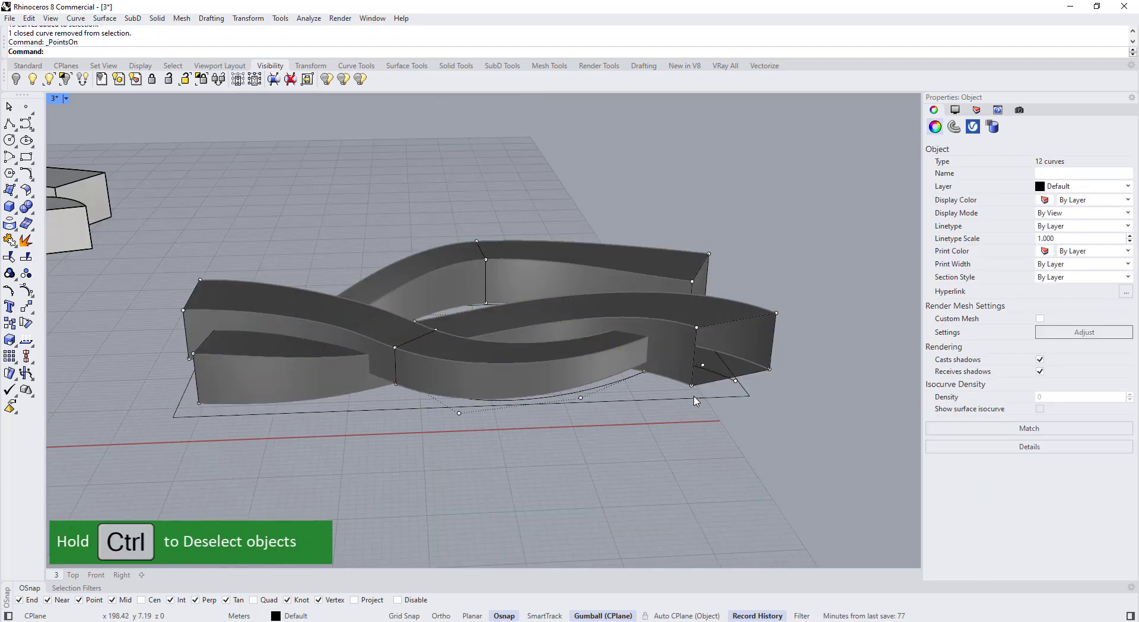
# Move the two top control points of the rear volume's right end section outward and dismiss the history warning.
pyautogui.moveTo(689, 324); pyautogui.dragTo(617, 347, button='right')
pyautogui.scroll(-2, 598, 302)
pyautogui.keyDown('shift'); pyautogui.moveTo(583, 307); pyautogui.dragTo(702, 260, button='right'); pyautogui.keyUp('shift')
pyautogui.scroll(-6, 702, 260)
pyautogui.scroll(2, 412, 380)
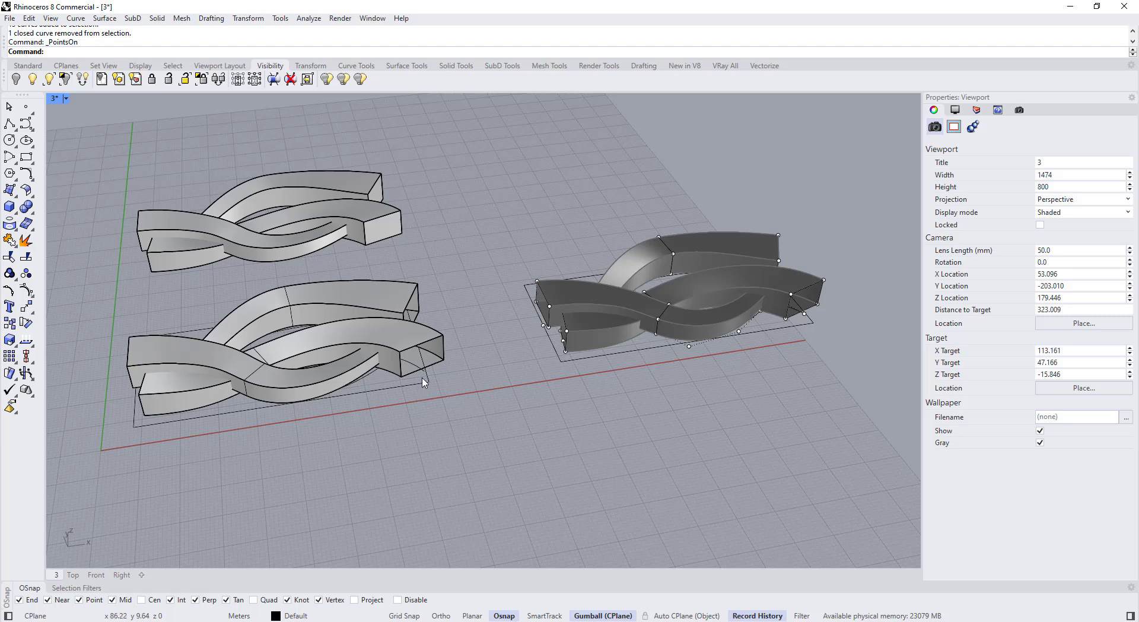
pyautogui.moveTo(425, 381); pyautogui.dragTo(386, 410, button='right')
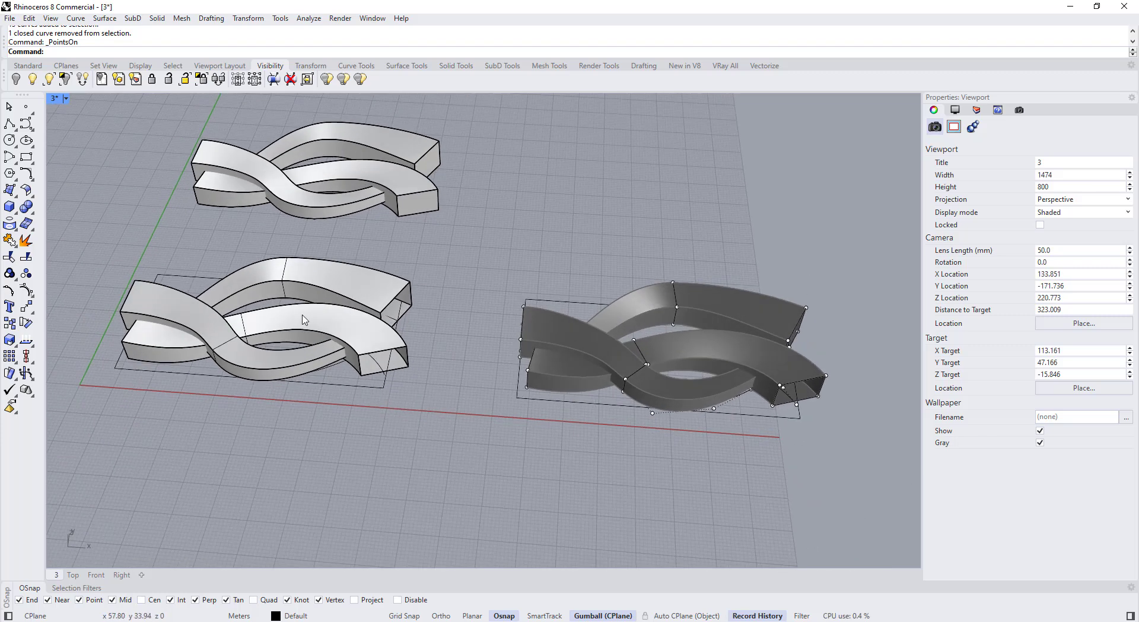
pyautogui.scroll(3, 752, 286)
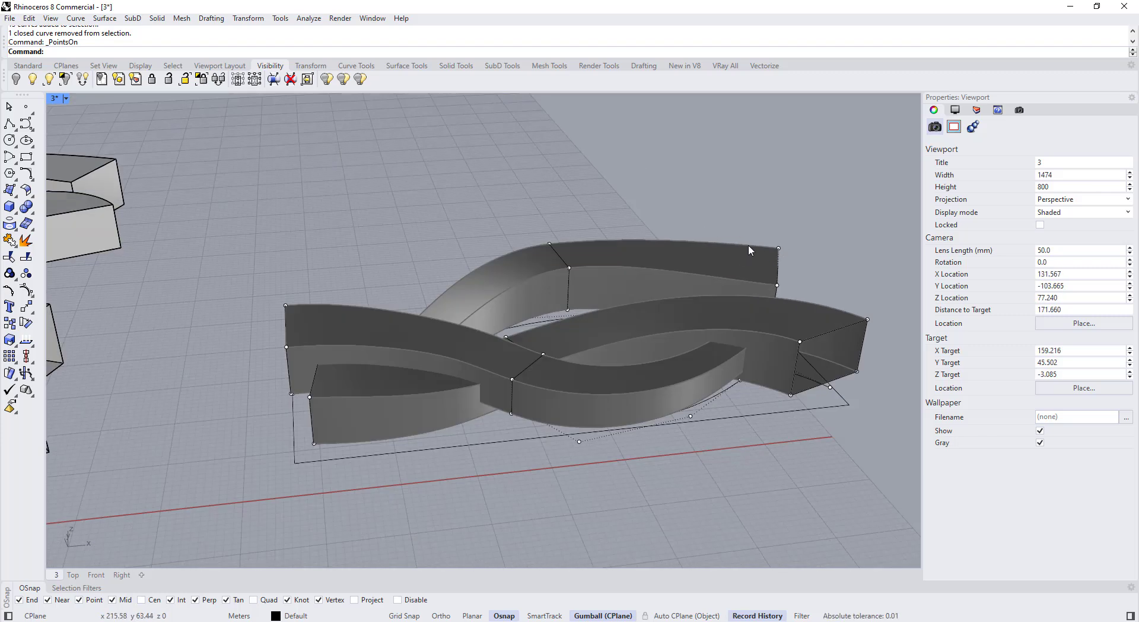
pyautogui.moveTo(799, 302); pyautogui.dragTo(801, 302)
pyautogui.moveTo(800, 302); pyautogui.dragTo(819, 363, button='right')
pyautogui.scroll(2, 747, 318)
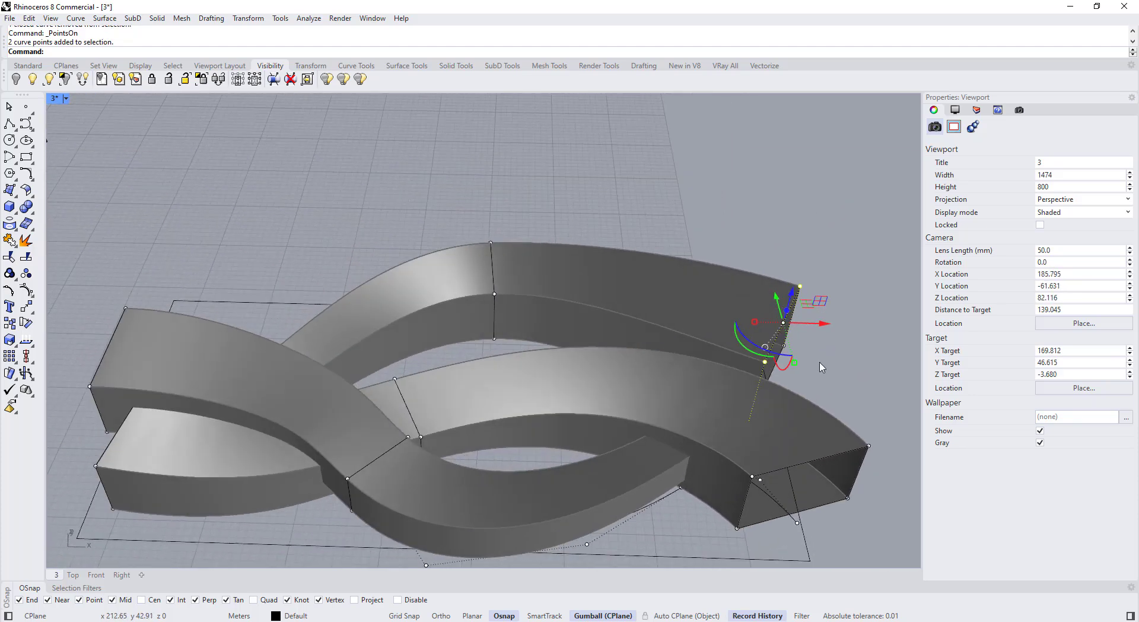
pyautogui.moveTo(817, 323); pyautogui.dragTo(812, 356, button='right')
pyautogui.moveTo(813, 360); pyautogui.dragTo(863, 365)
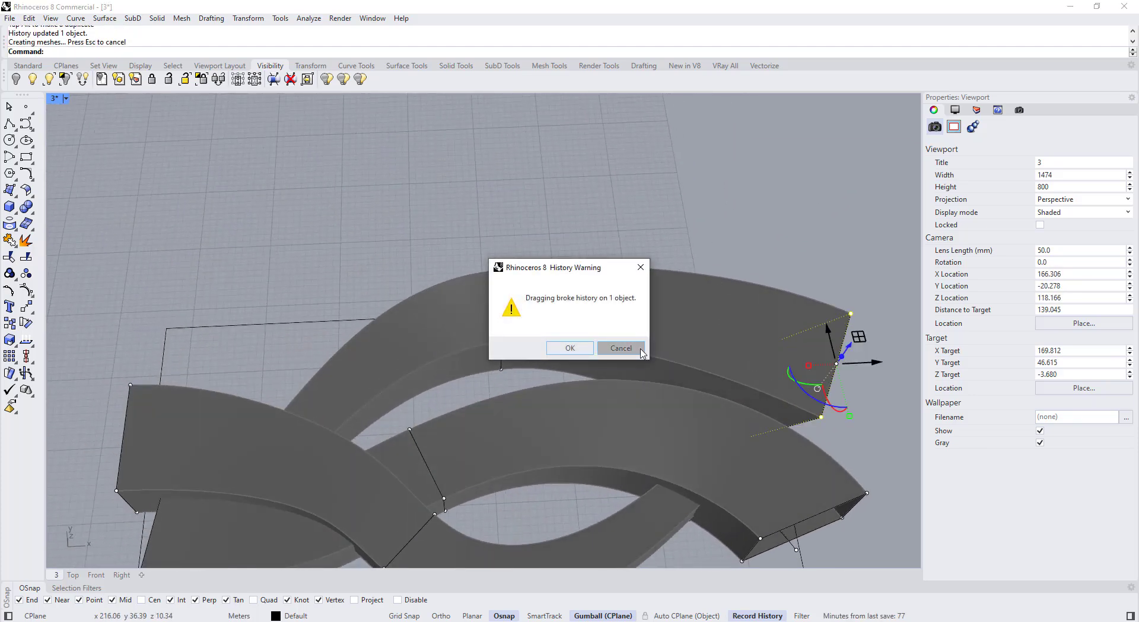
pyautogui.click(576, 348)
# Raise the same two control points to lift the rear volume's roof edge, dismissing the history warning.
pyautogui.scroll(-6, 608, 350)
pyautogui.moveTo(736, 362); pyautogui.dragTo(723, 277, button='right')
pyautogui.scroll(4, 723, 277)
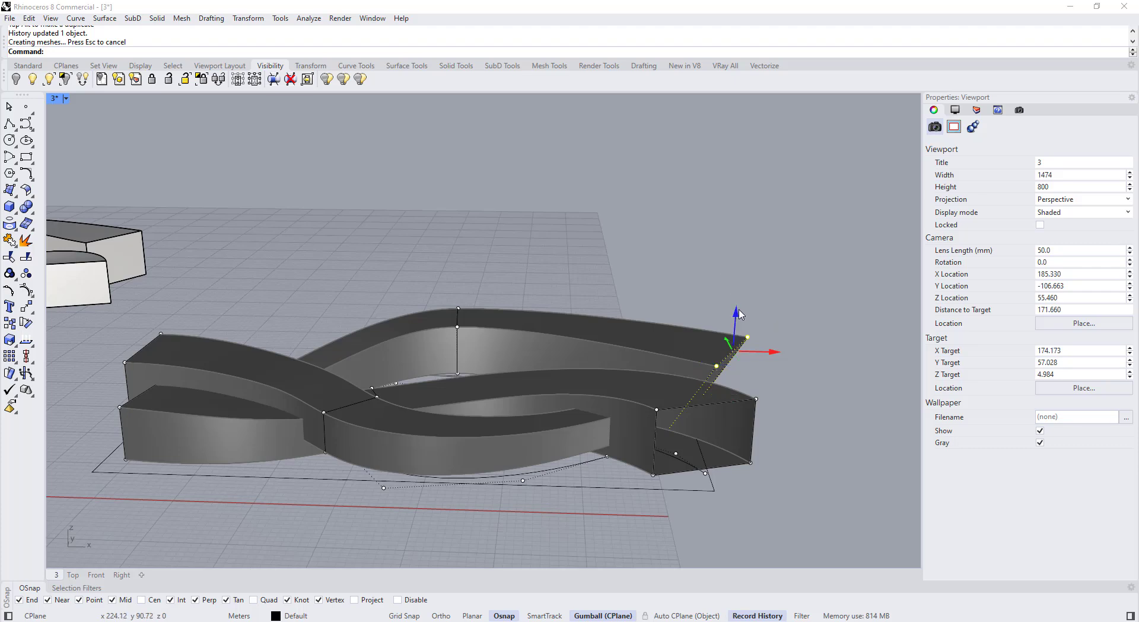
pyautogui.moveTo(741, 315); pyautogui.dragTo(812, 383, button='right')
pyautogui.moveTo(796, 330); pyautogui.dragTo(743, 288)
pyautogui.click(576, 348)
# Raise the front top corner control point of the front volume's right end section.
pyautogui.click(736, 374)
pyautogui.scroll(-4, 726, 333)
pyautogui.moveTo(705, 386); pyautogui.dragTo(671, 391, button='right')
pyautogui.click(593, 501)
pyautogui.moveTo(594, 501); pyautogui.dragTo(677, 488, button='right')
# Raise the top control points of the wavy volume's left end section.
pyautogui.scroll(4, 516, 380)
pyautogui.moveTo(371, 271); pyautogui.dragTo(393, 262, button='right')
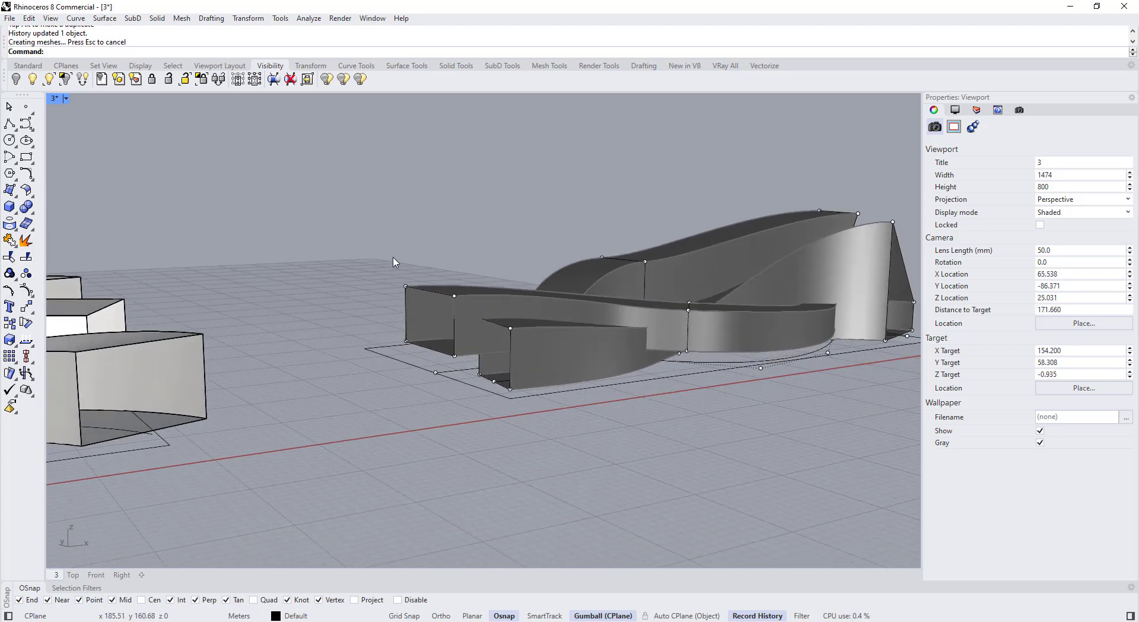
pyautogui.moveTo(468, 314); pyautogui.dragTo(467, 314)
pyautogui.moveTo(428, 259); pyautogui.dragTo(429, 219)
pyautogui.moveTo(366, 193); pyautogui.dragTo(418, 271)
pyautogui.scroll(-3, 418, 279)
pyautogui.moveTo(418, 279); pyautogui.dragTo(492, 383, button='right')
pyautogui.scroll(6, 493, 384)
pyautogui.rightClick(493, 389)
pyautogui.click(488, 347)
pyautogui.click(488, 254)
# Select the front volume's left end section and raise its top slightly.
pyautogui.scroll(-5, 489, 279)
pyautogui.moveTo(488, 279); pyautogui.dragTo(379, 301, button='right')
pyautogui.click(556, 289)
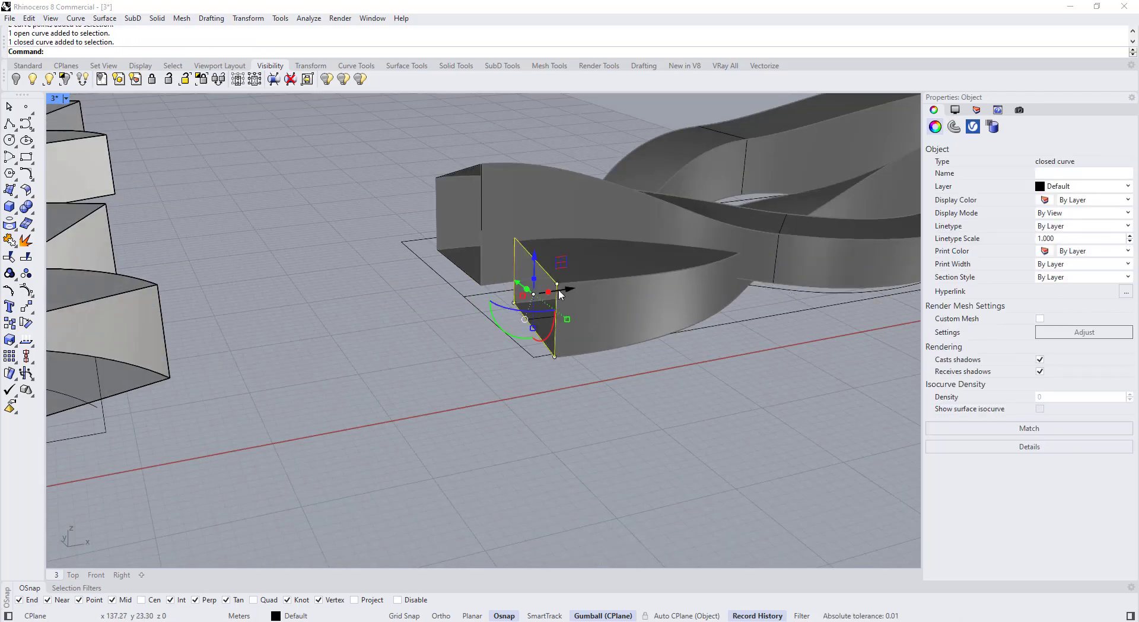
pyautogui.moveTo(558, 290); pyautogui.dragTo(566, 273)
pyautogui.moveTo(534, 314); pyautogui.dragTo(445, 321, button='right')
pyautogui.click(446, 290)
pyautogui.moveTo(446, 289); pyautogui.dragTo(446, 267)
# Select the front volume's right end section and align the gumball to the object.
pyautogui.moveTo(534, 350); pyautogui.dragTo(767, 470, button='right')
pyautogui.scroll(5, 658, 295)
pyautogui.click(767, 469)
pyautogui.scroll(-4, 767, 469)
pyautogui.scroll(4, 771, 356)
pyautogui.click(741, 311)
pyautogui.click(740, 389)
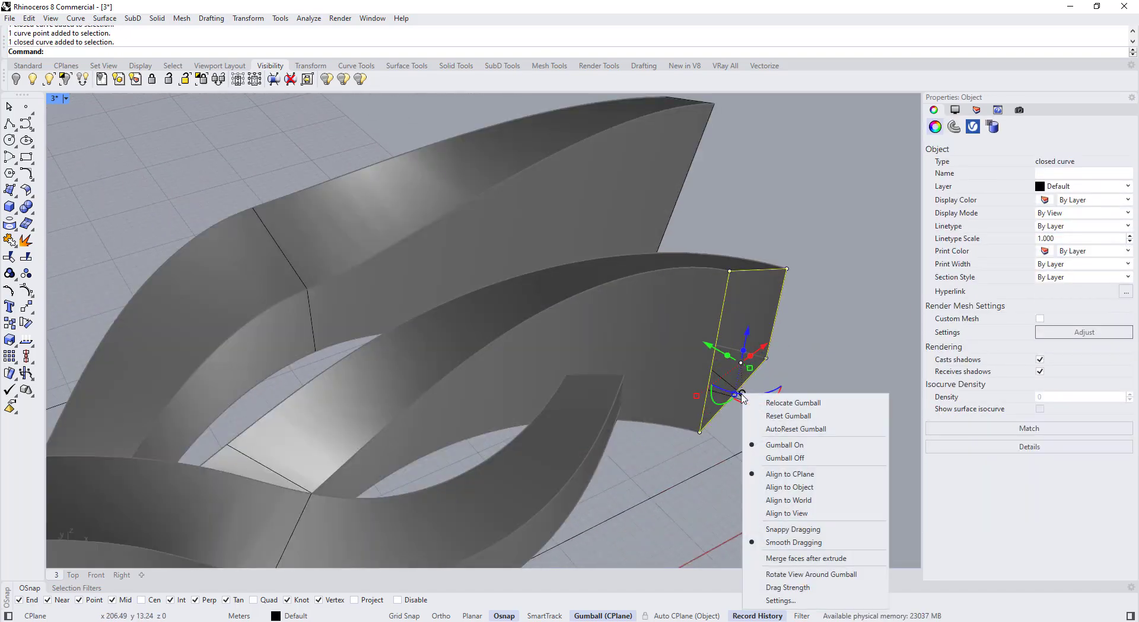
pyautogui.click(788, 488)
# Reshape the front volume's right end section outward with the object-aligned gumball.
pyautogui.moveTo(788, 379); pyautogui.dragTo(765, 427, button='right')
pyautogui.click(732, 282)
pyautogui.moveTo(712, 275); pyautogui.dragTo(740, 287)
pyautogui.scroll(-6, 679, 320)
pyautogui.moveTo(679, 320); pyautogui.dragTo(700, 332, button='right')
pyautogui.click(721, 363)
pyautogui.moveTo(721, 363); pyautogui.dragTo(738, 332)
# Inspect the reshaped volumes from several sides.
pyautogui.moveTo(279, 409); pyautogui.dragTo(340, 425, button='right')
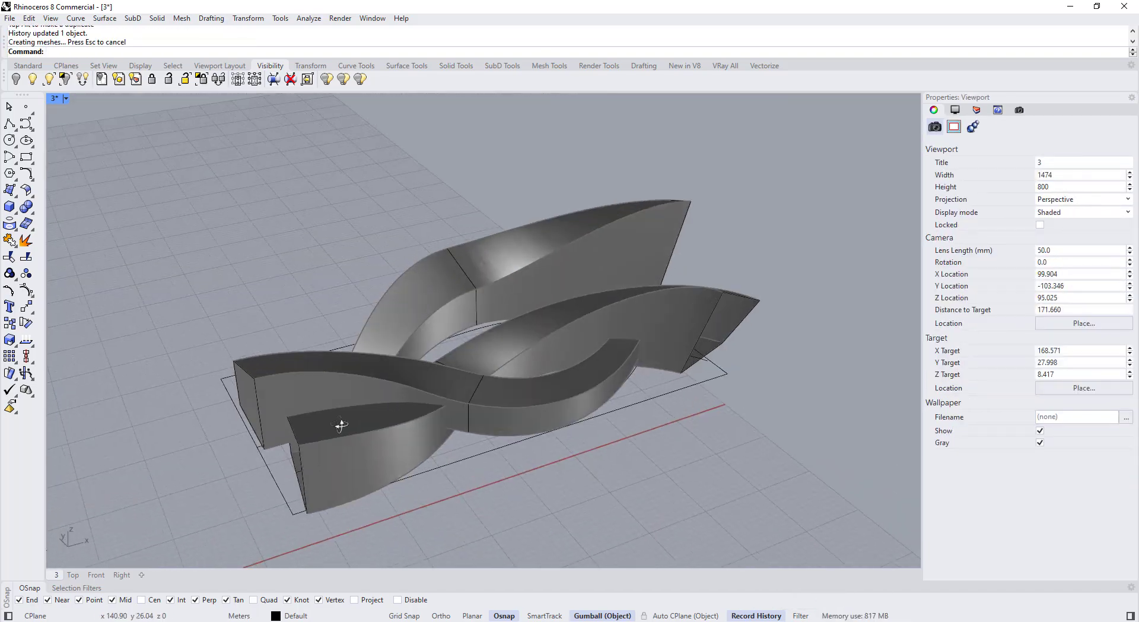
pyautogui.scroll(2, 278, 380)
pyautogui.moveTo(278, 380); pyautogui.dragTo(279, 297, button='right')
pyautogui.scroll(-7, 578, 285)
pyautogui.scroll(8, 587, 314)
pyautogui.moveTo(593, 380); pyautogui.dragTo(576, 344, button='right')
pyautogui.scroll(-3, 629, 350)
pyautogui.click(643, 351)
pyautogui.scroll(-3, 647, 355)
pyautogui.scroll(4, 623, 304)
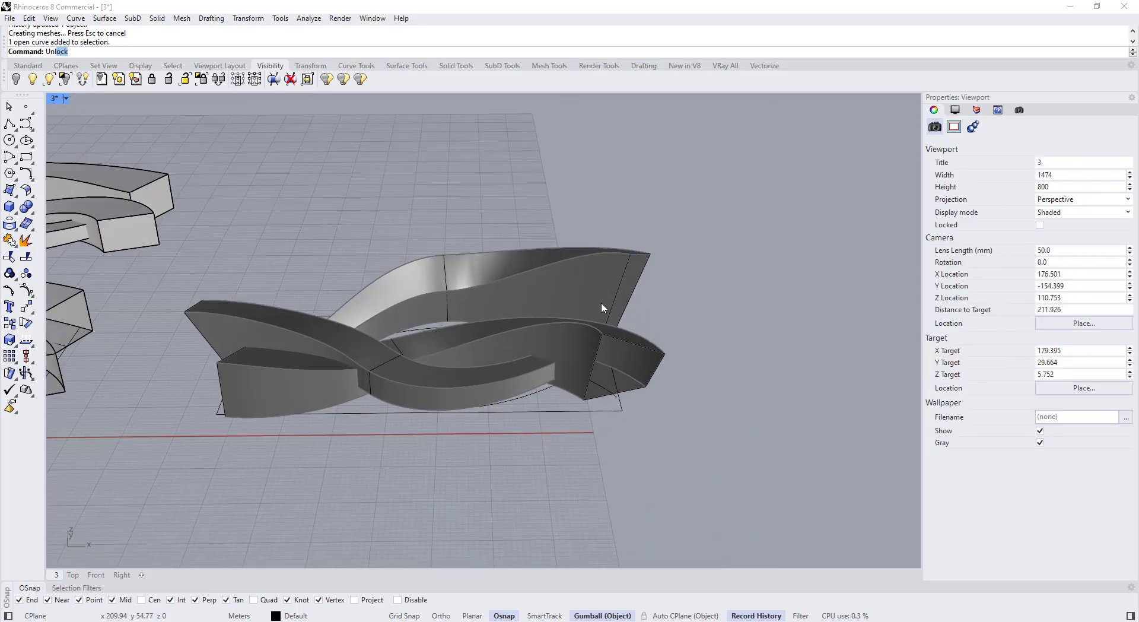
# Unlock the swept volumes, select all three and isolate them from the curves and other models.
pyautogui.press('Return')
pyautogui.click(321, 376)
pyautogui.keyDown('shift'); pyautogui.click(330, 343); pyautogui.keyUp('shift')
pyautogui.keyDown('shift'); pyautogui.click(440, 299); pyautogui.keyUp('shift')
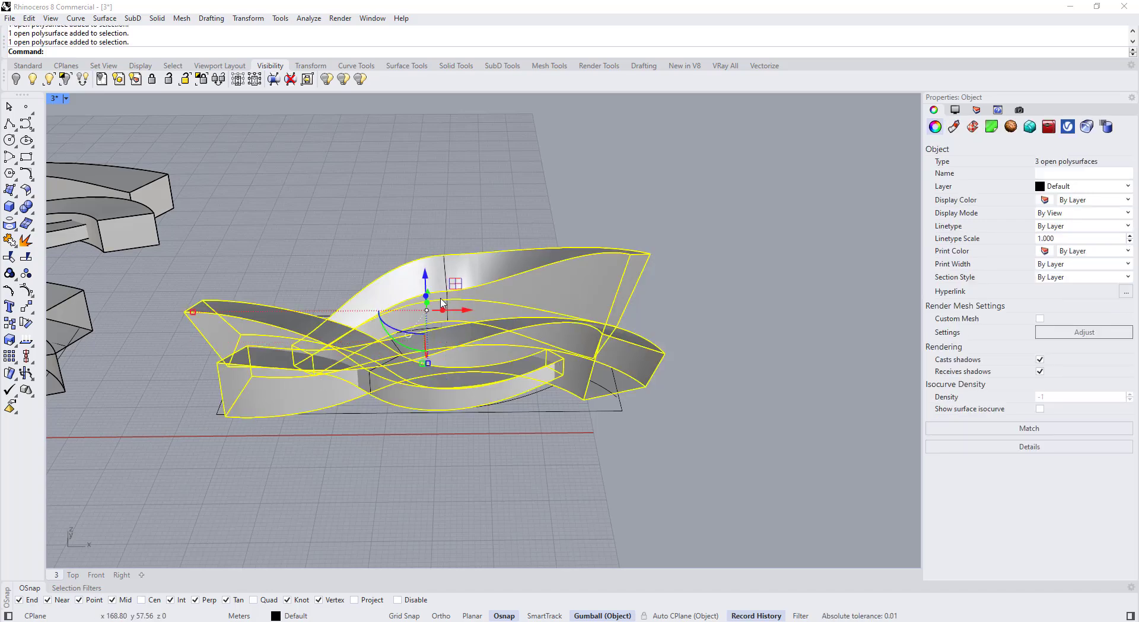
pyautogui.moveTo(442, 303); pyautogui.dragTo(691, 348, button='right')
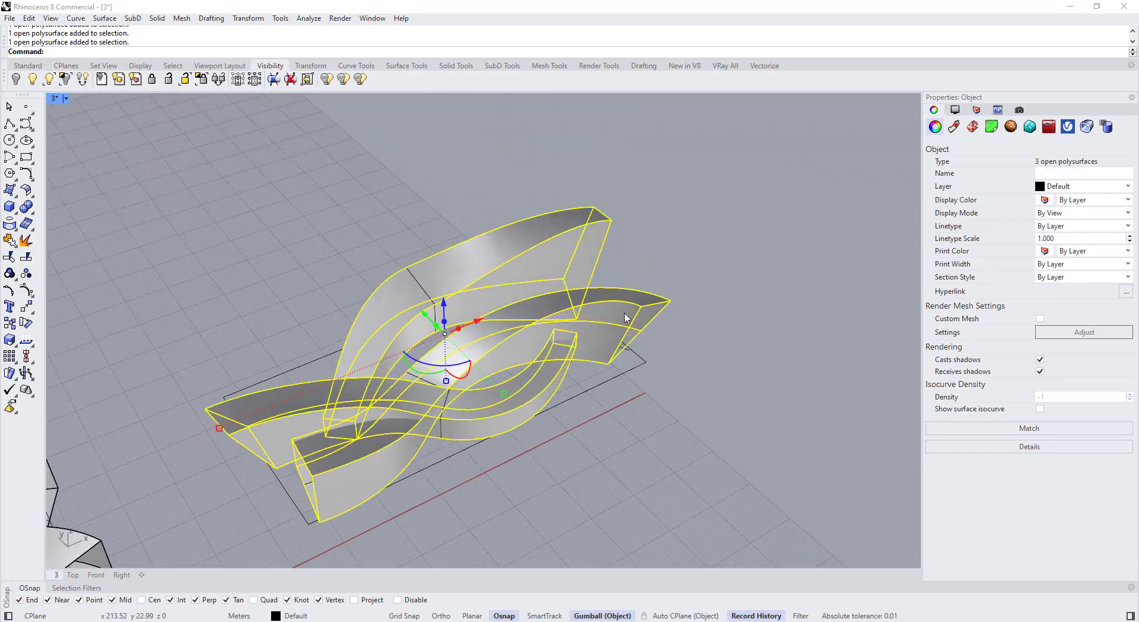
pyautogui.click(64, 81)
pyautogui.click(157, 150)
# Try to cap the open ends of the rear volume, and undo the cap.
pyautogui.moveTo(392, 283); pyautogui.dragTo(717, 368, button='right')
pyautogui.click(587, 373)
pyautogui.click(567, 408)
pyautogui.moveTo(561, 370); pyautogui.dragTo(549, 390, button='right')
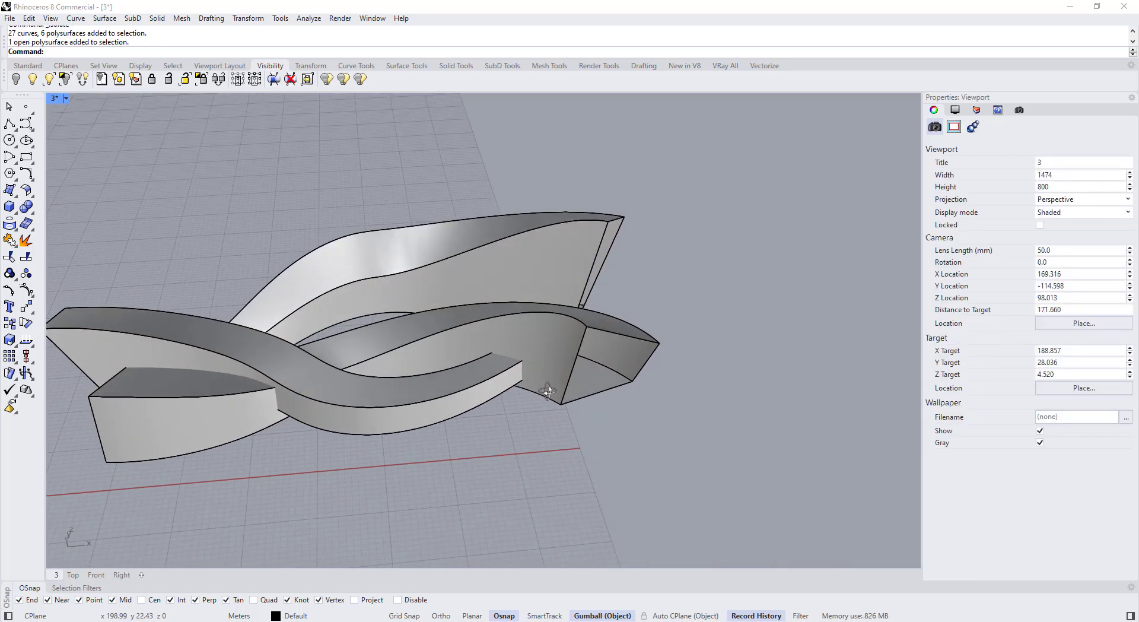
pyautogui.click(582, 342)
pyautogui.scroll(-6, 582, 343)
pyautogui.write('cap')
pyautogui.moveTo(582, 343); pyautogui.dragTo(548, 318, button='right')
pyautogui.press('Return')
pyautogui.press('Return')
pyautogui.press('Escape')
pyautogui.scroll(3, 549, 323)
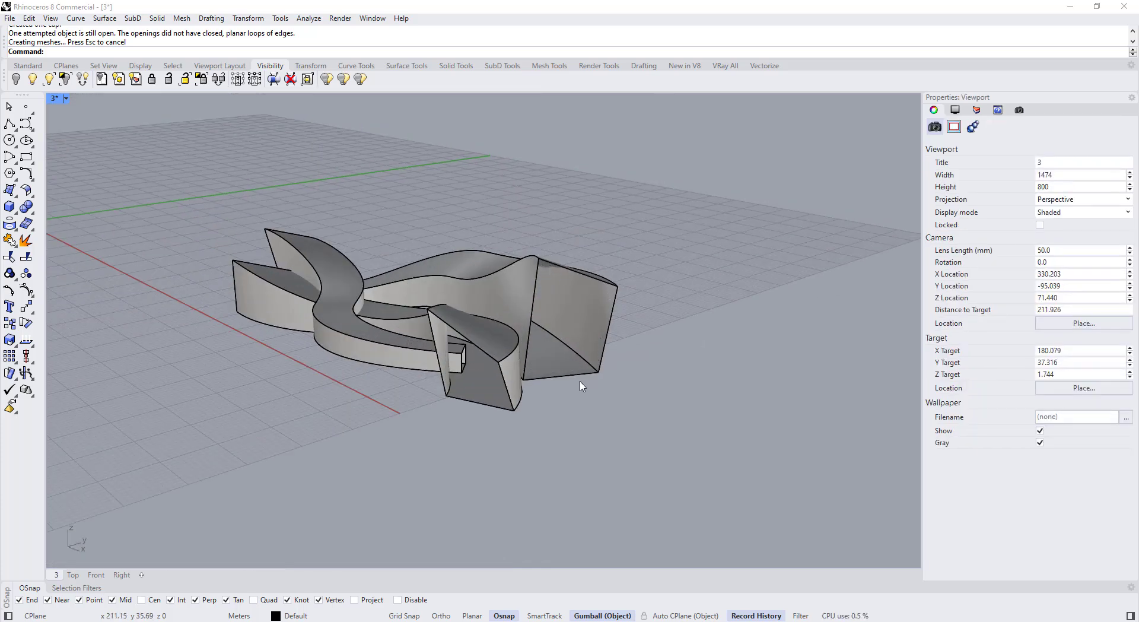
pyautogui.moveTo(566, 388); pyautogui.dragTo(629, 436, button='right')
pyautogui.hotkey('ctrl', 'z')
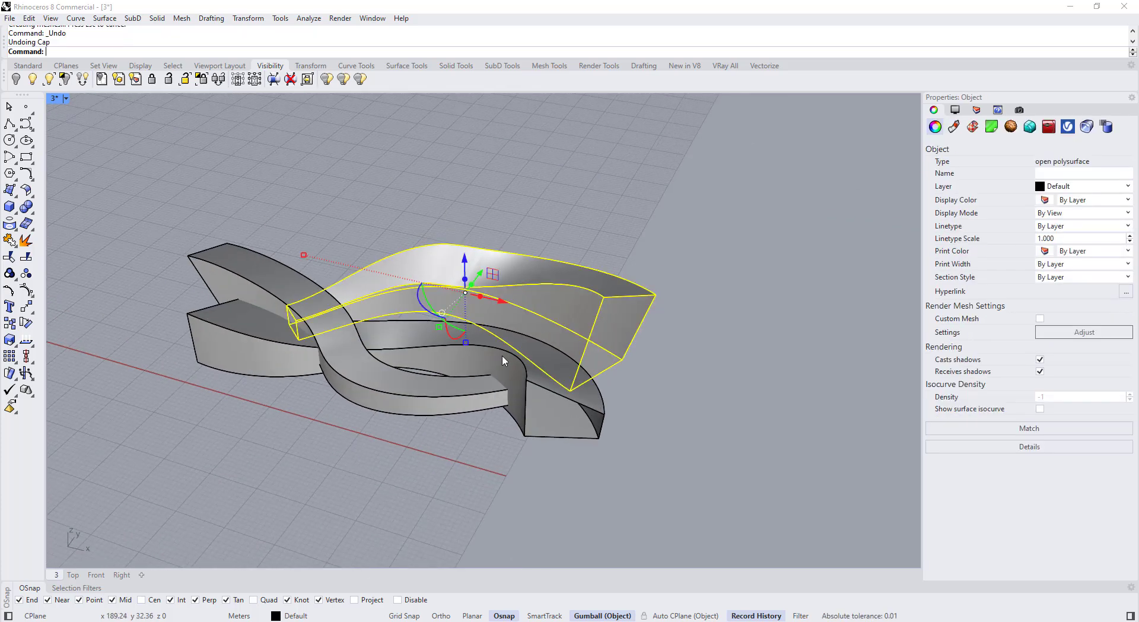
pyautogui.moveTo(504, 356); pyautogui.dragTo(599, 332, button='right')
pyautogui.click(517, 442)
pyautogui.moveTo(518, 447); pyautogui.dragTo(70, 223, button='right')
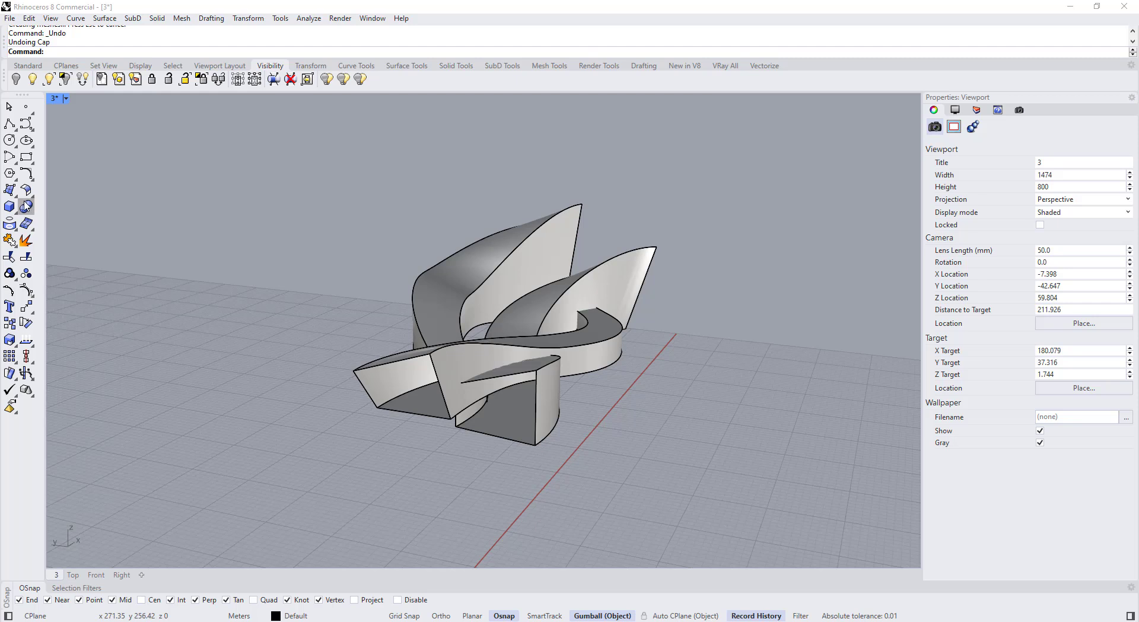
pyautogui.click(26, 157)
pyautogui.press('Escape')
pyautogui.click(393, 372)
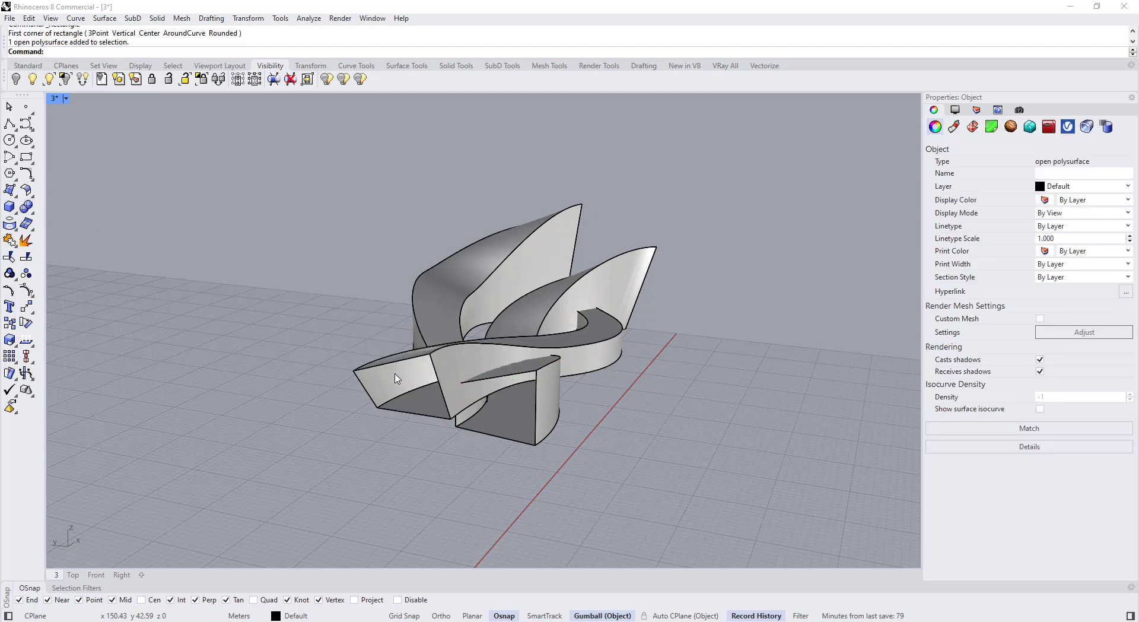
pyautogui.scroll(-2, 393, 372)
pyautogui.scroll(-5, 392, 371)
pyautogui.moveTo(391, 372); pyautogui.dragTo(346, 386, button='right')
pyautogui.click(346, 386)
pyautogui.scroll(5, 340, 334)
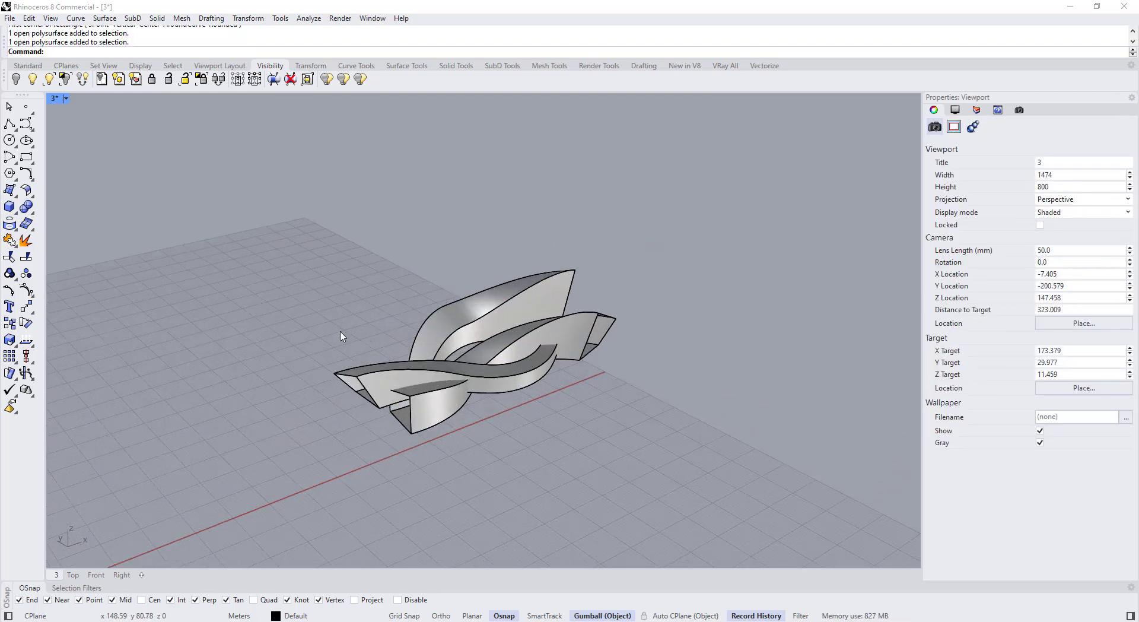
# Close the wavy volume's open left end with a surface from its four corner points.
pyautogui.click(13, 196)
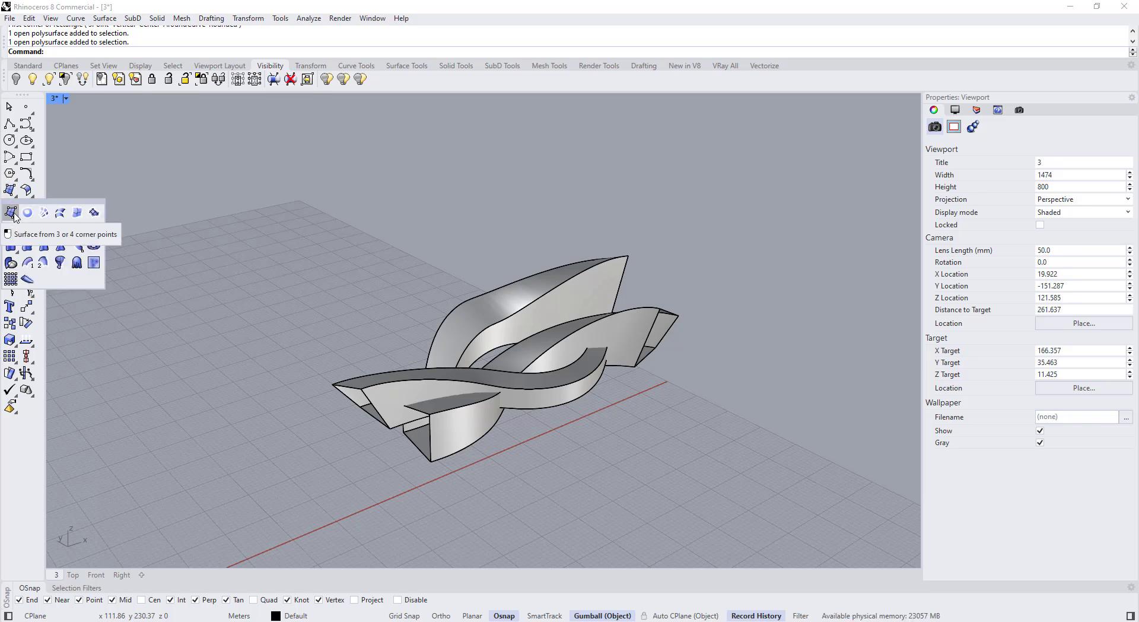
pyautogui.click(12, 213)
pyautogui.scroll(1, 350, 408)
pyautogui.click(401, 433)
pyautogui.click(368, 384)
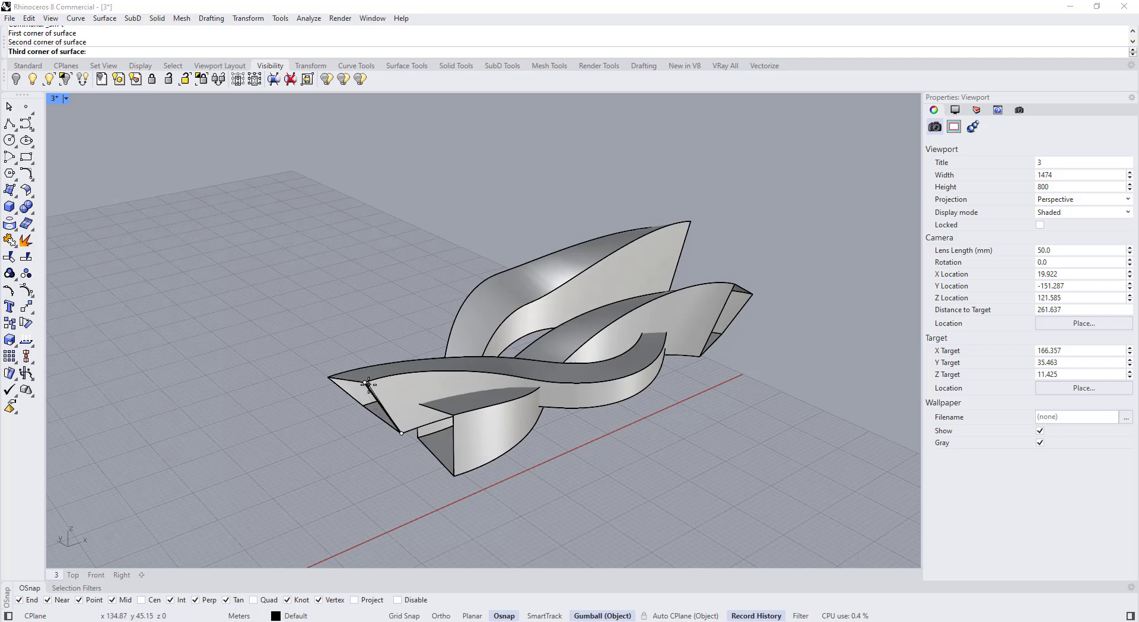
pyautogui.click(364, 405)
pyautogui.moveTo(361, 435); pyautogui.dragTo(443, 399, button='right')
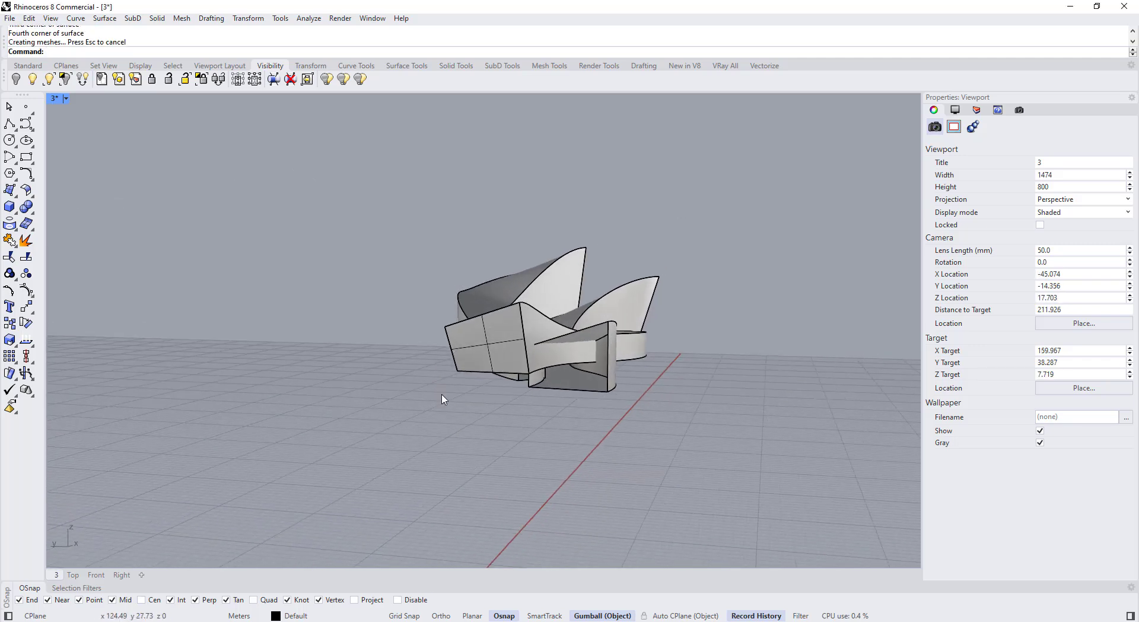
# Close the front volume's left end with a four-corner surface, switching the viewport to Wireframe to reach the last corner.
pyautogui.rightClick(442, 399)
pyautogui.click(529, 386)
pyautogui.click(607, 390)
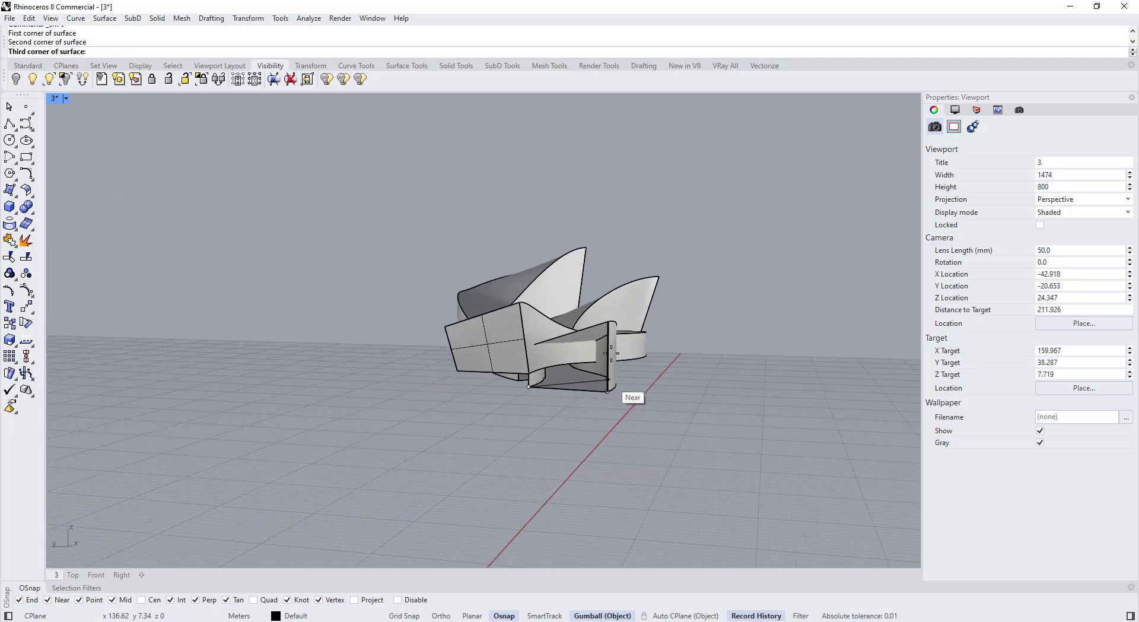
pyautogui.click(608, 322)
pyautogui.click(66, 99)
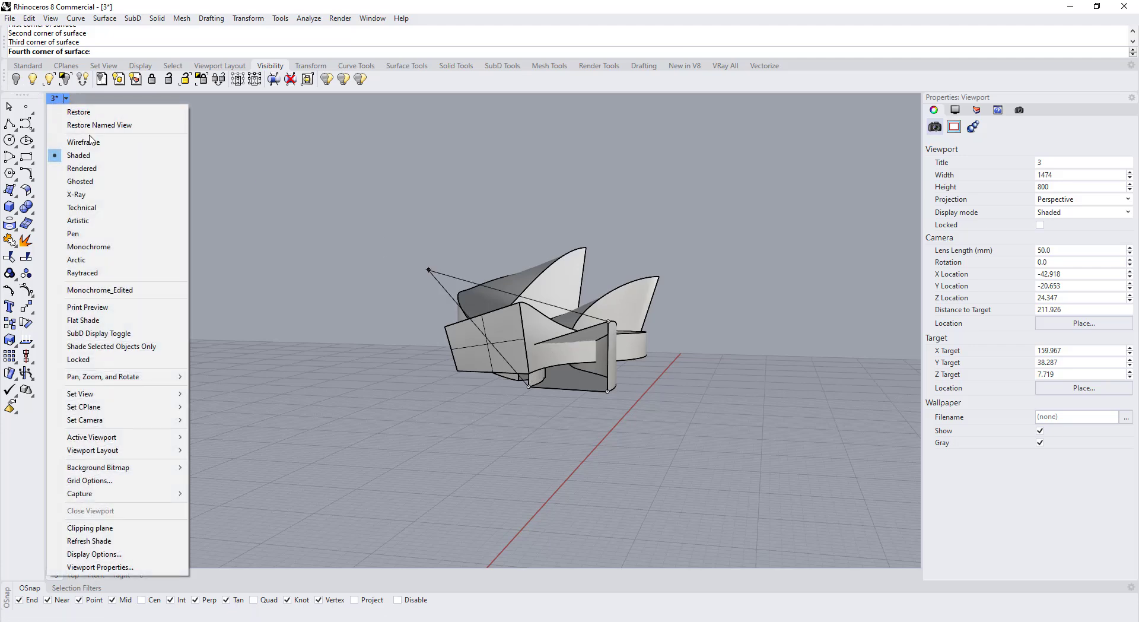
pyautogui.click(77, 142)
pyautogui.scroll(6, 491, 461)
pyautogui.click(428, 467)
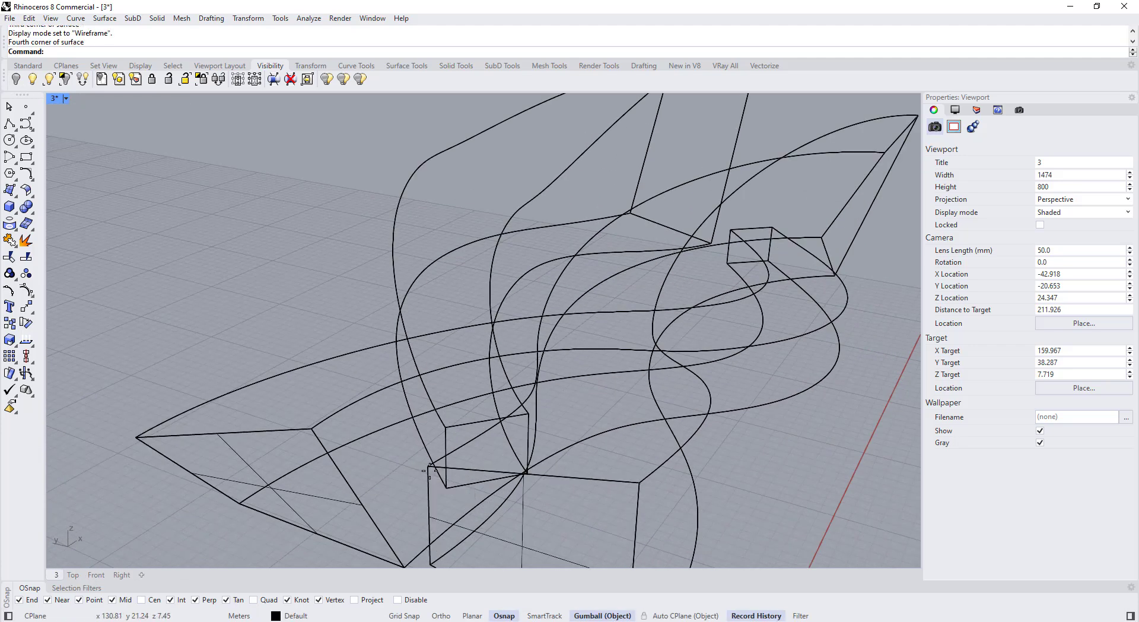
# Close the front volume's right end with a surface through its four corners.
pyautogui.rightClick(409, 415)
pyautogui.scroll(-8, 396, 375)
pyautogui.moveTo(652, 397); pyautogui.dragTo(491, 426, button='right')
pyautogui.scroll(8, 697, 389)
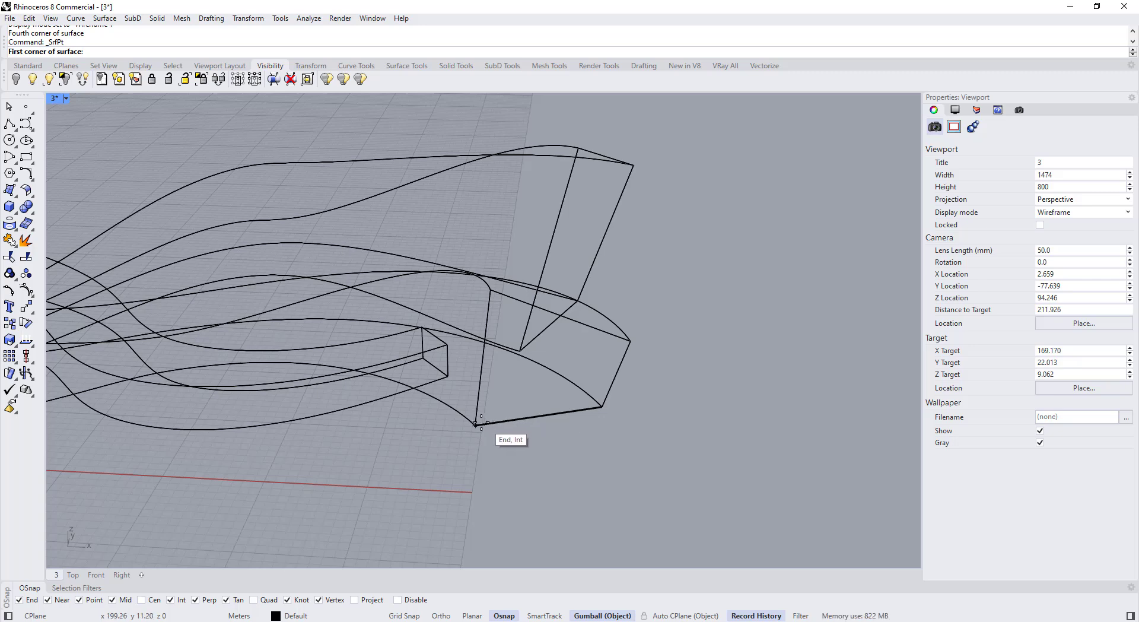
pyautogui.click(630, 342)
pyautogui.moveTo(590, 346); pyautogui.dragTo(550, 351, button='right')
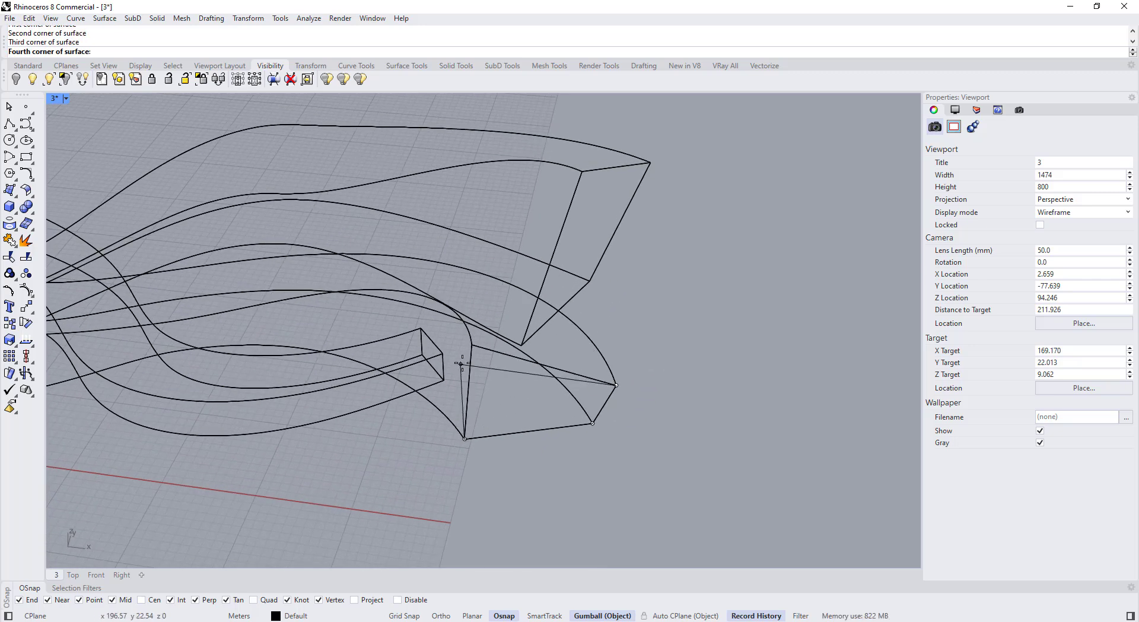
pyautogui.click(472, 344)
# Close the rear volume's large right end with a surface from its four corner points.
pyautogui.rightClick(497, 343)
pyautogui.click(524, 340)
pyautogui.click(592, 278)
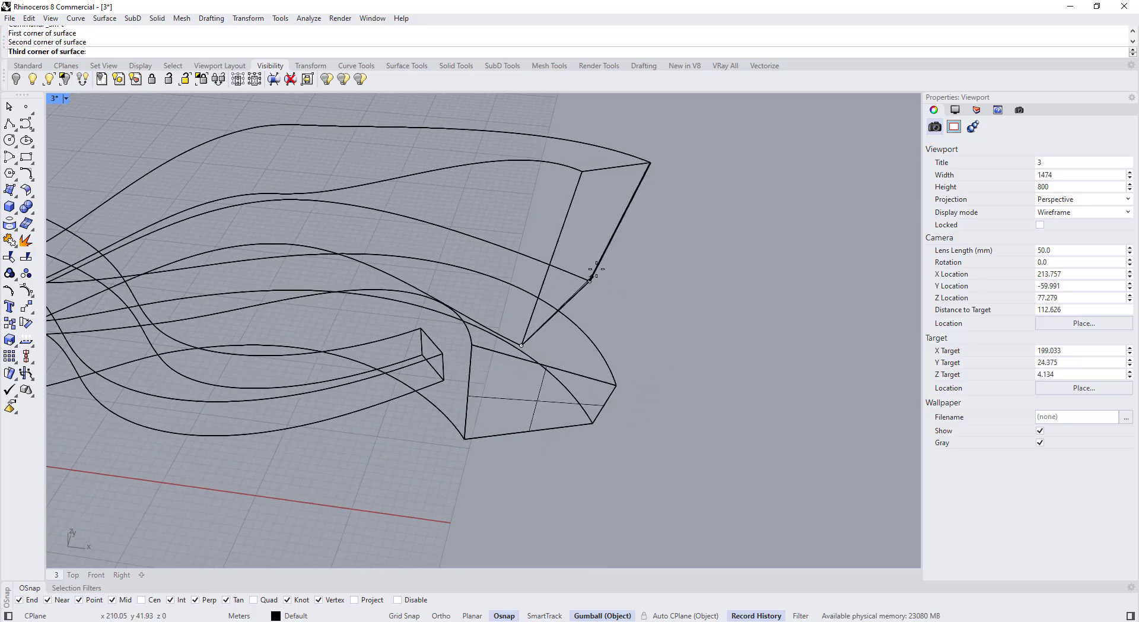
pyautogui.click(651, 162)
pyautogui.click(582, 171)
# Close the rear volume's small left end with a surface through its four corners.
pyautogui.rightClick(620, 193)
pyautogui.scroll(-7, 682, 200)
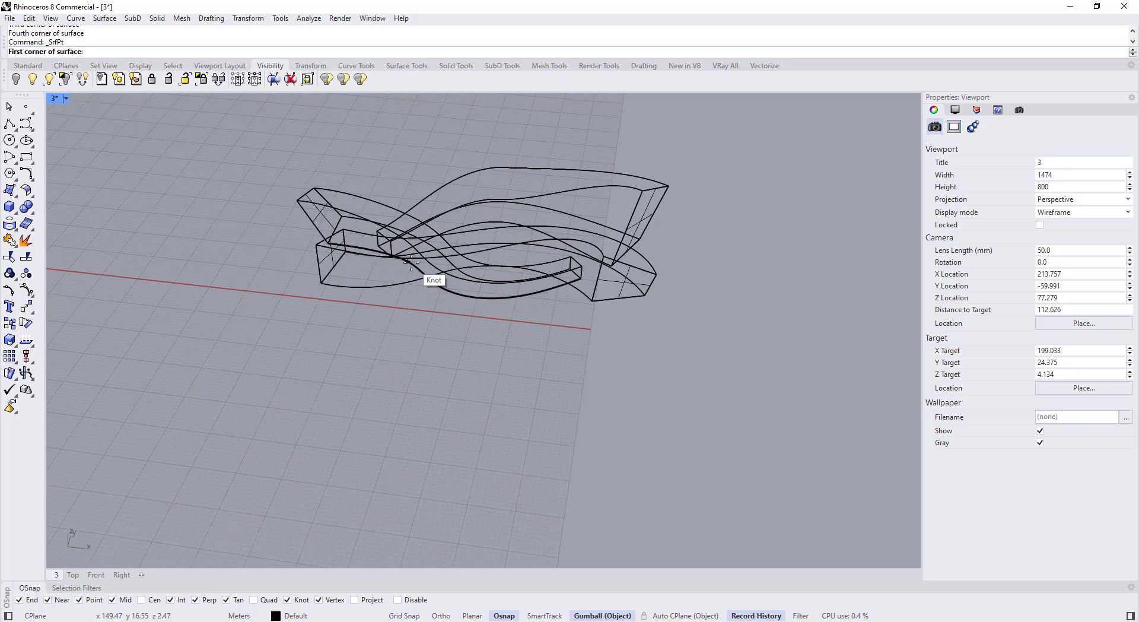
pyautogui.moveTo(344, 258); pyautogui.dragTo(380, 257, button='right')
pyautogui.scroll(8, 379, 256)
pyautogui.scroll(5, 379, 257)
pyautogui.click(370, 303)
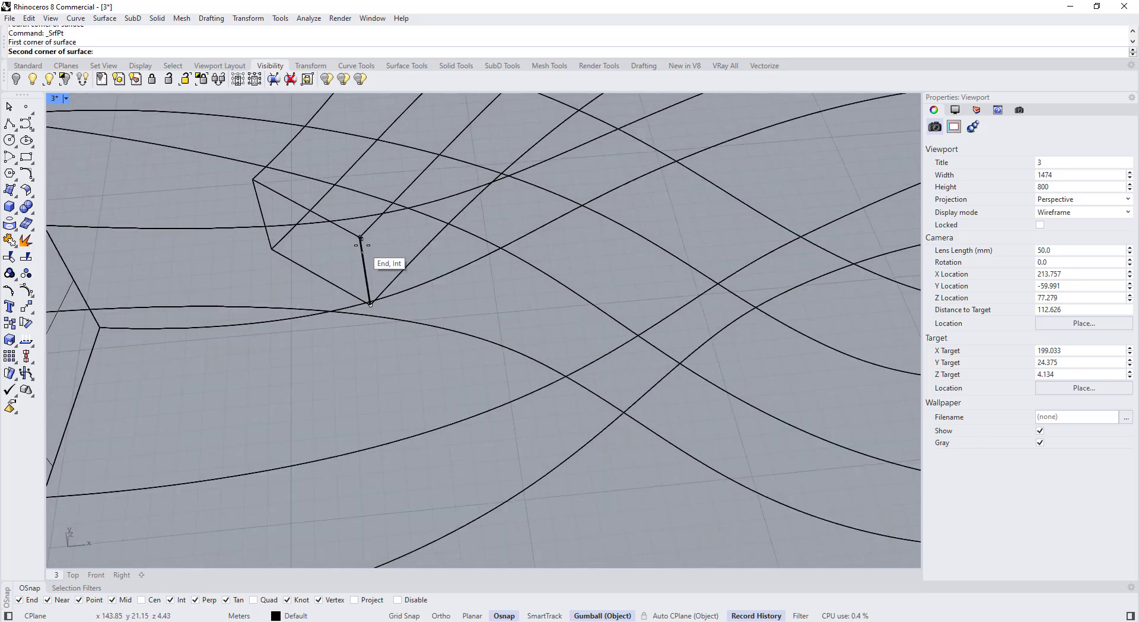
pyautogui.click(255, 180)
pyautogui.click(271, 248)
# Switch the viewport display mode to Rendered.
pyautogui.scroll(-7, 415, 270)
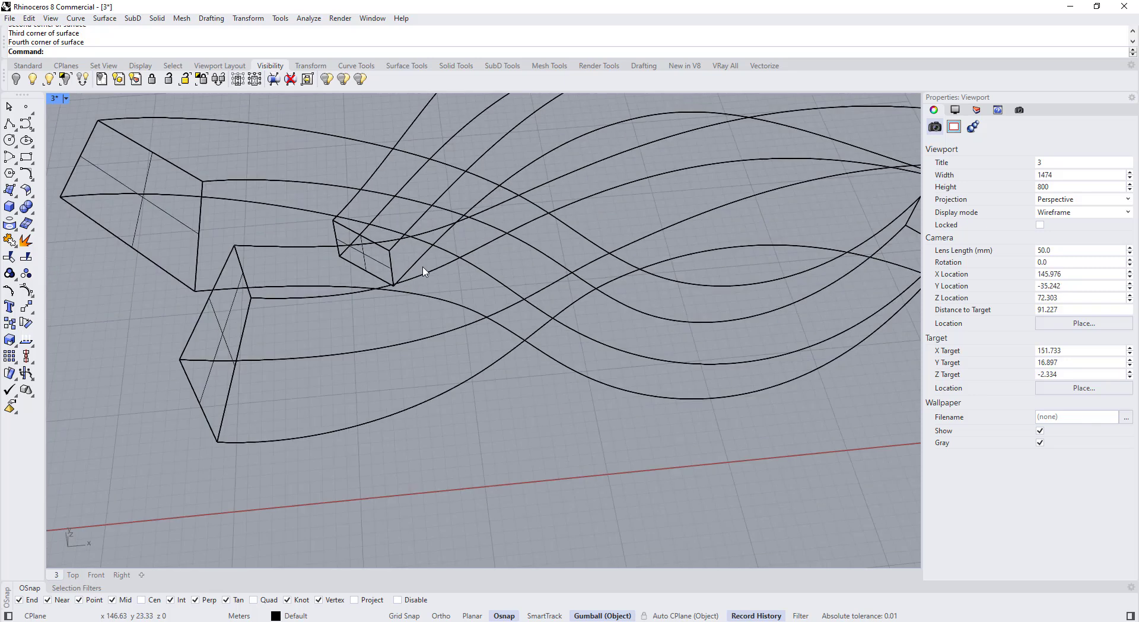
pyautogui.moveTo(304, 270); pyautogui.dragTo(301, 242, button='right')
pyautogui.click(66, 98)
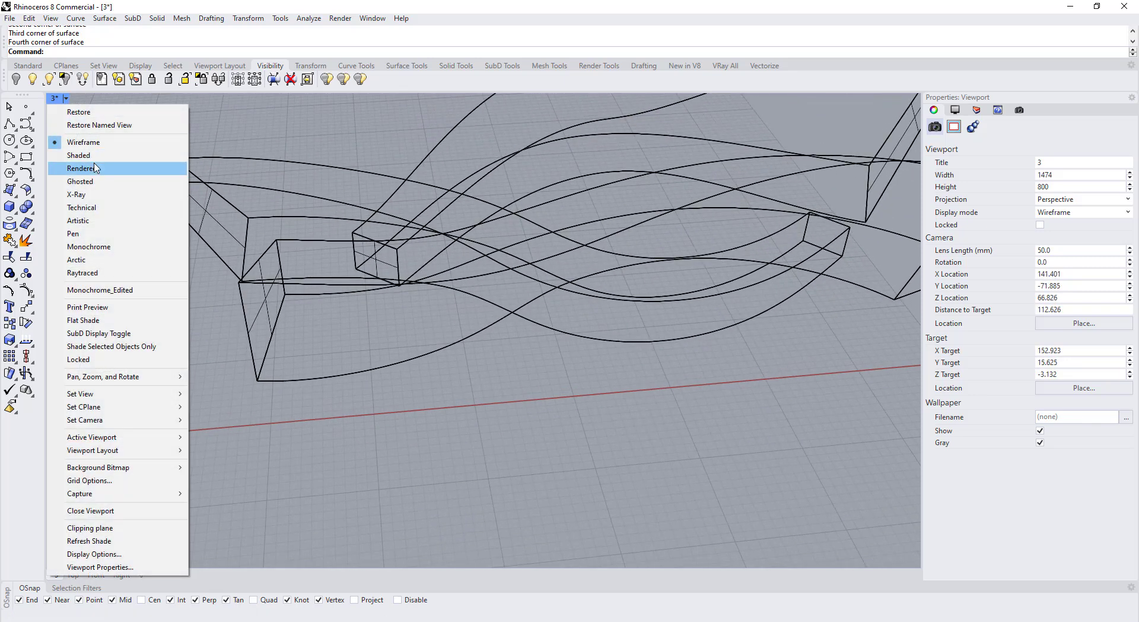
pyautogui.click(99, 167)
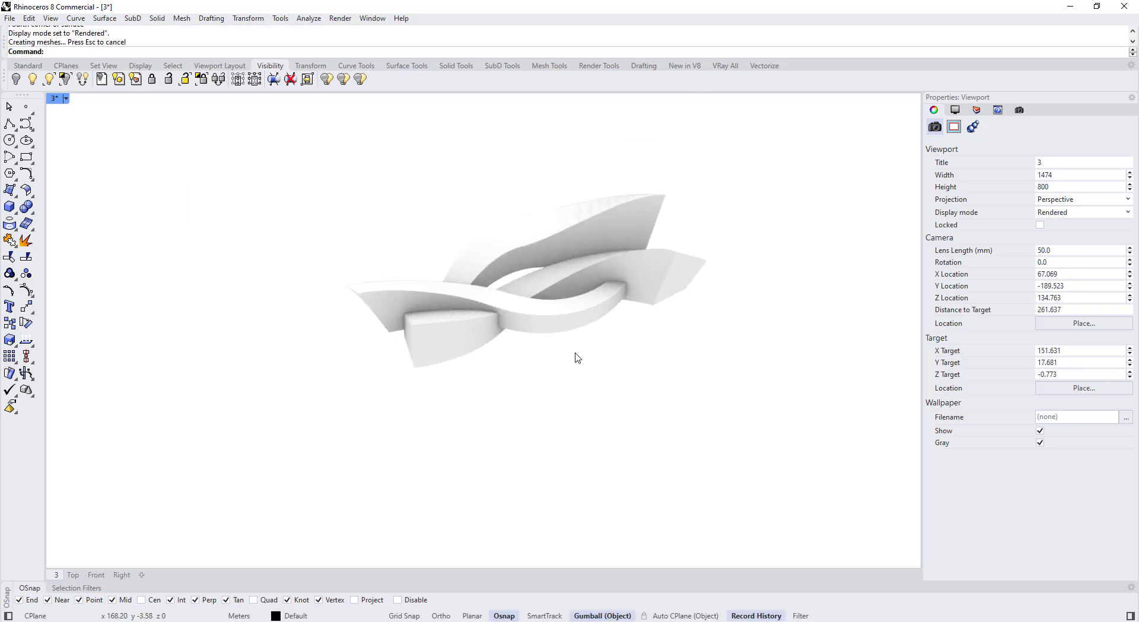